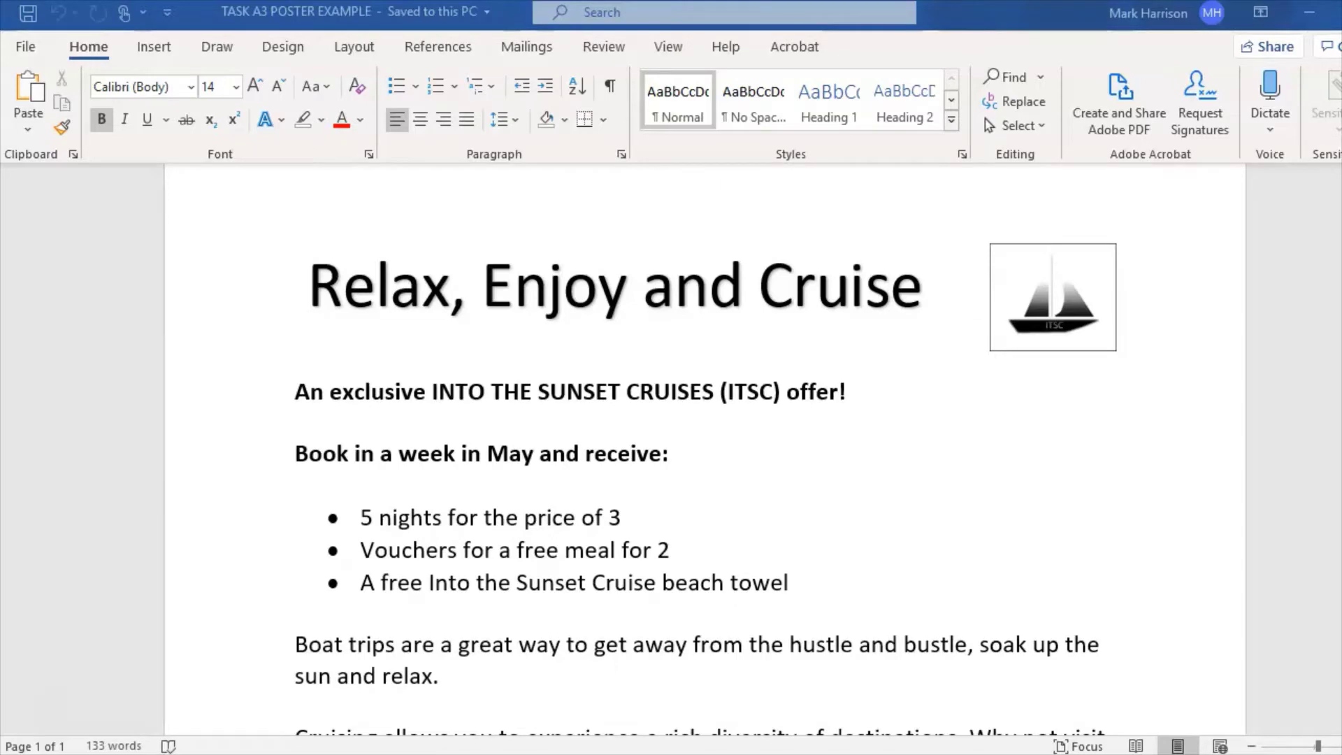
- Scroll through the current document, then switch to SAM.pdf to read the Task A3 brief
scroll(699, 454, down, 2)
scroll(700, 454, up, 2)
scroll(1260, 727, down, 3)
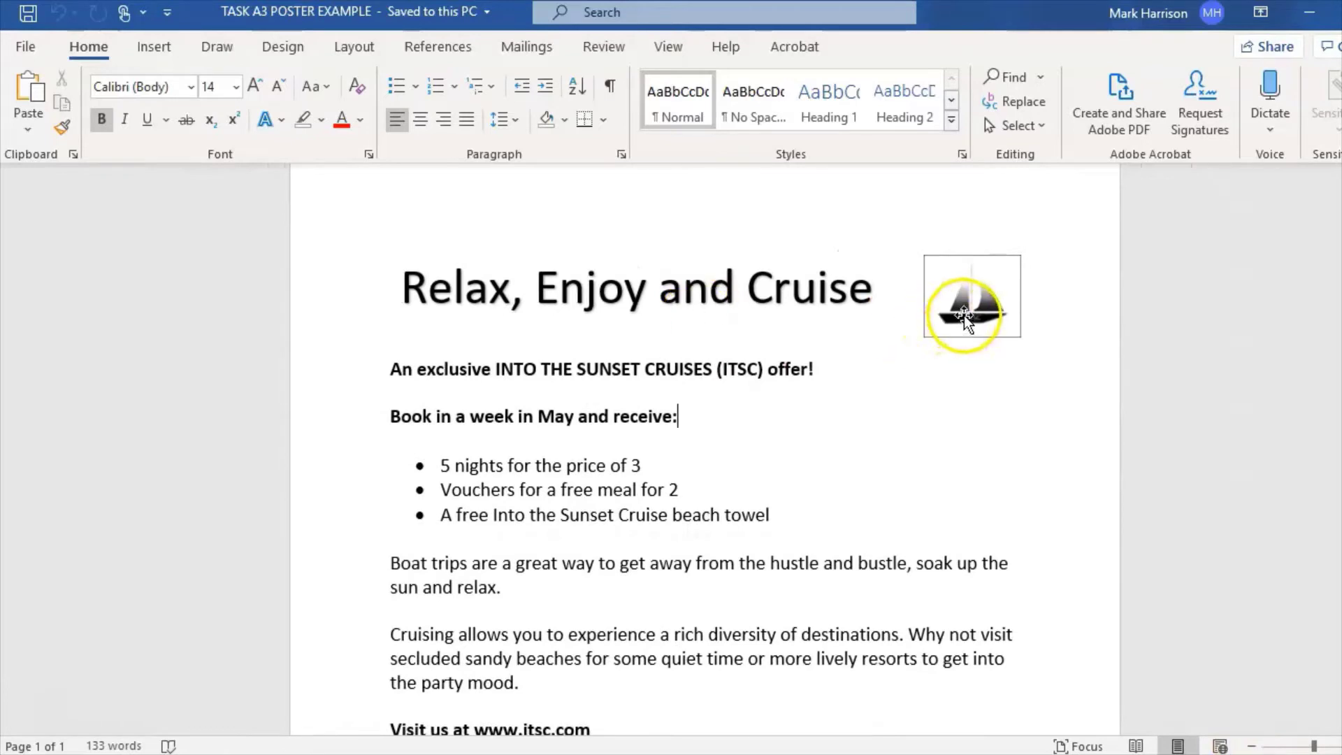
click(730, 399)
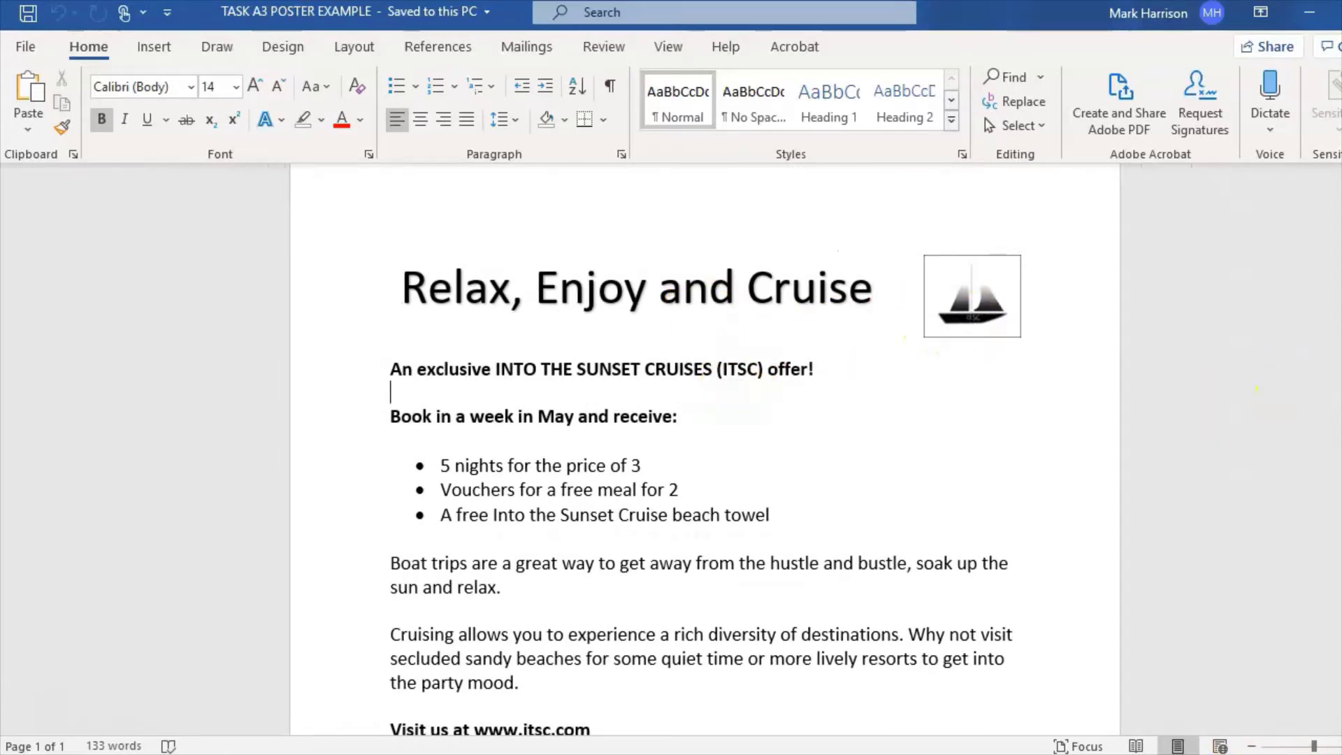
scroll(1256, 390, down, 5)
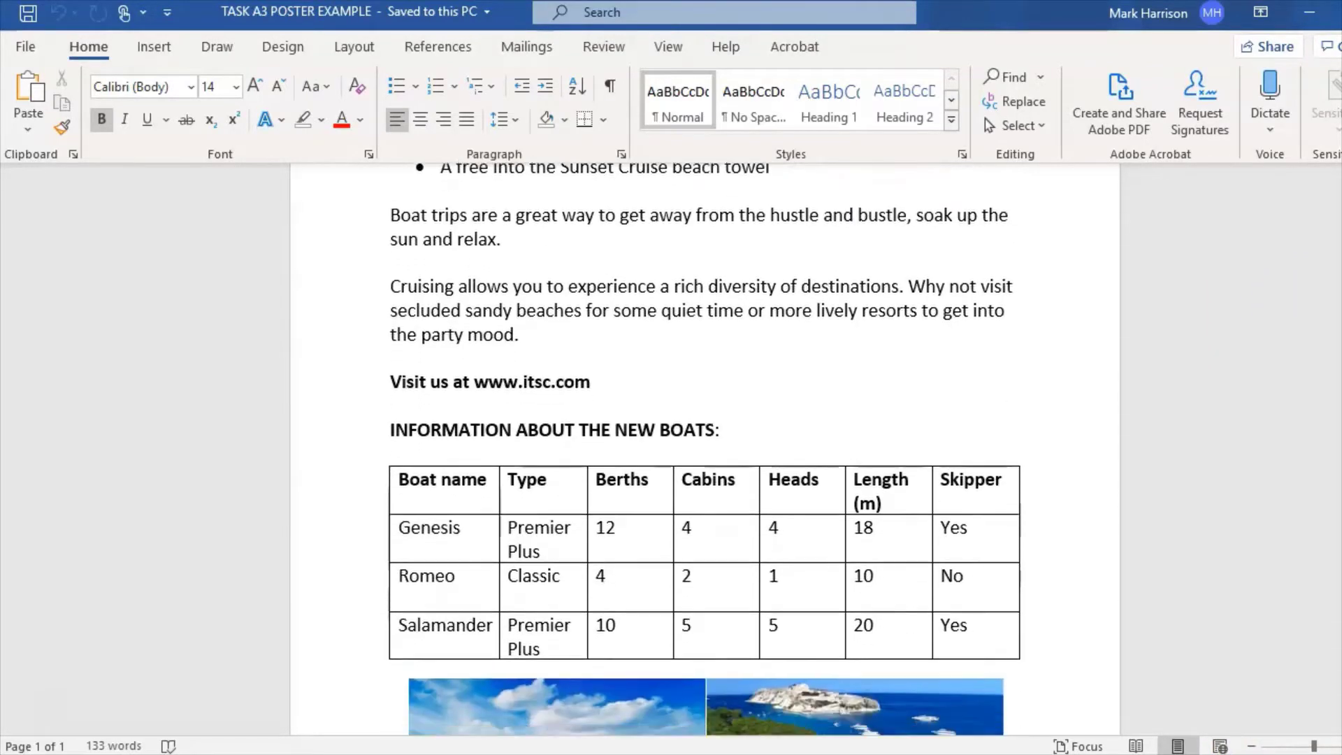
scroll(704, 448, down, 3)
scroll(704, 448, up, 5)
scroll(705, 448, up, 3)
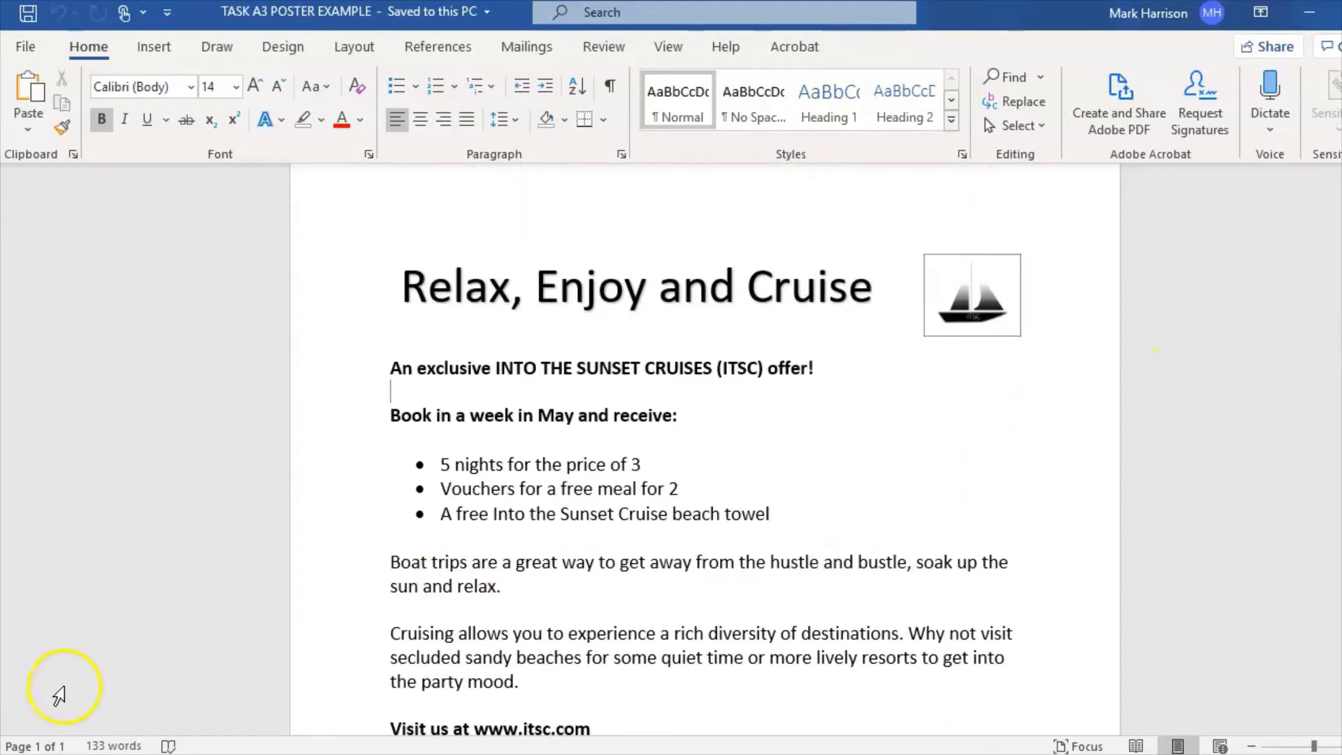
click(58, 697)
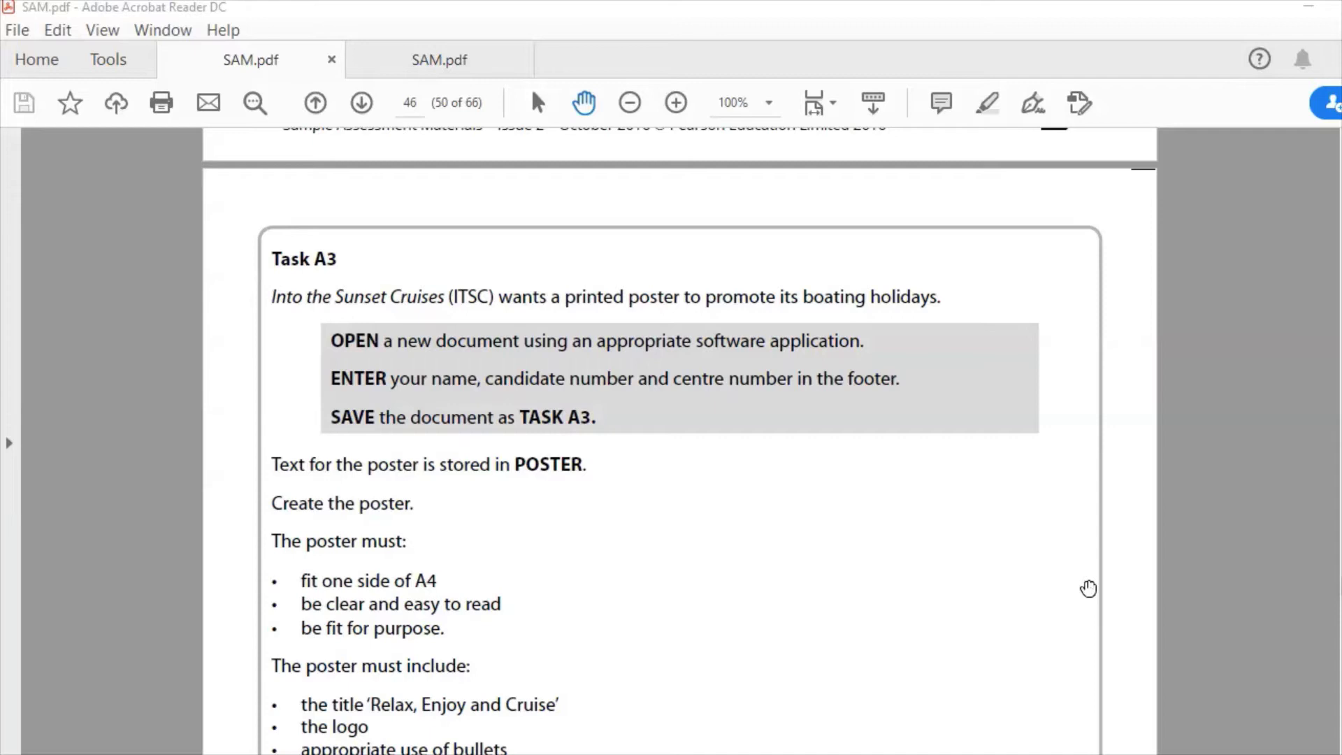
- Check the Task A3 brief again, then return to the blank Document4
mouse_move(781, 749)
click(875, 727)
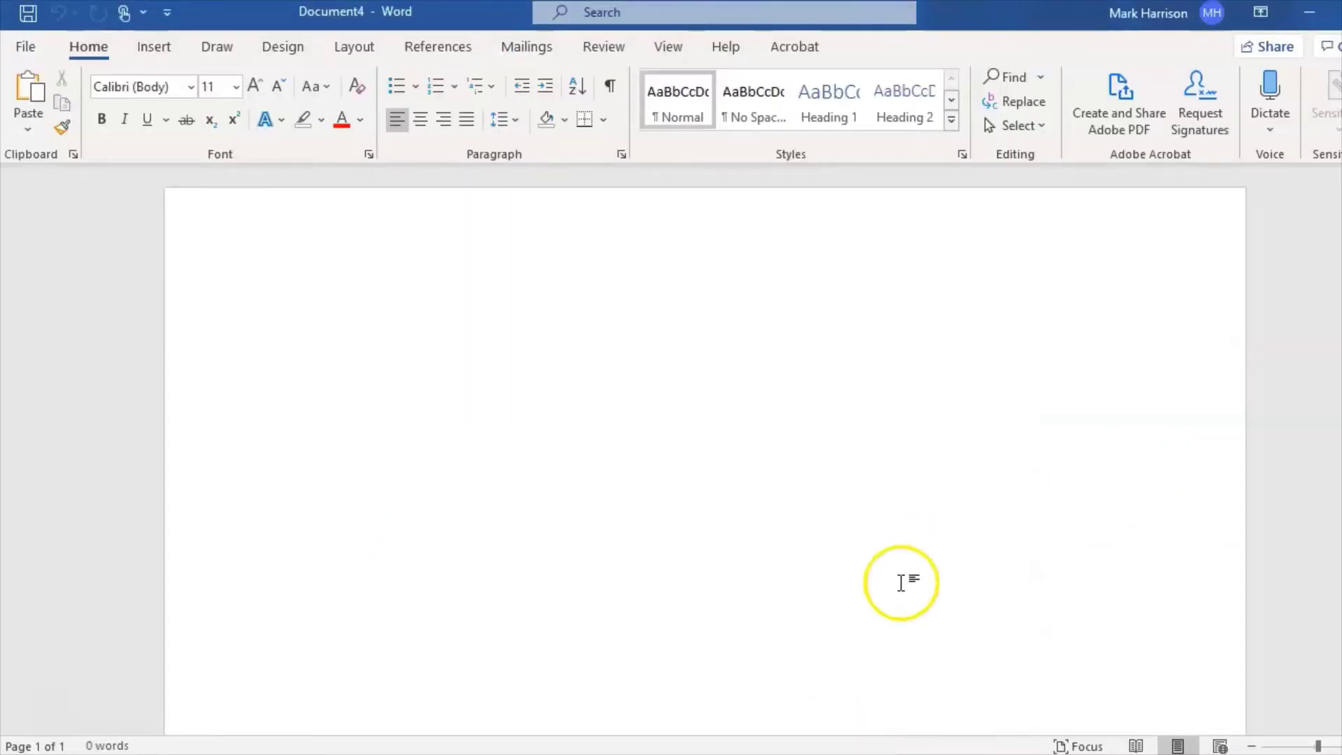
mouse_move(650, 742)
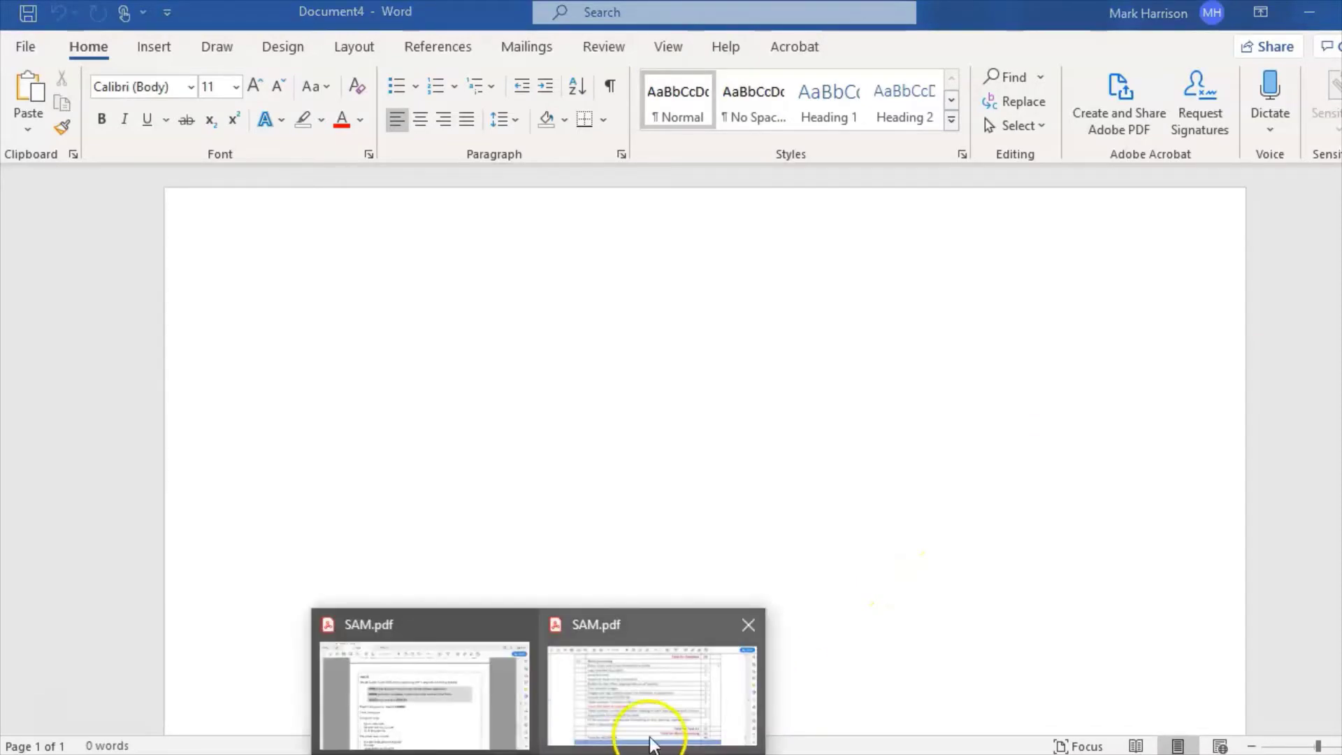
click(431, 677)
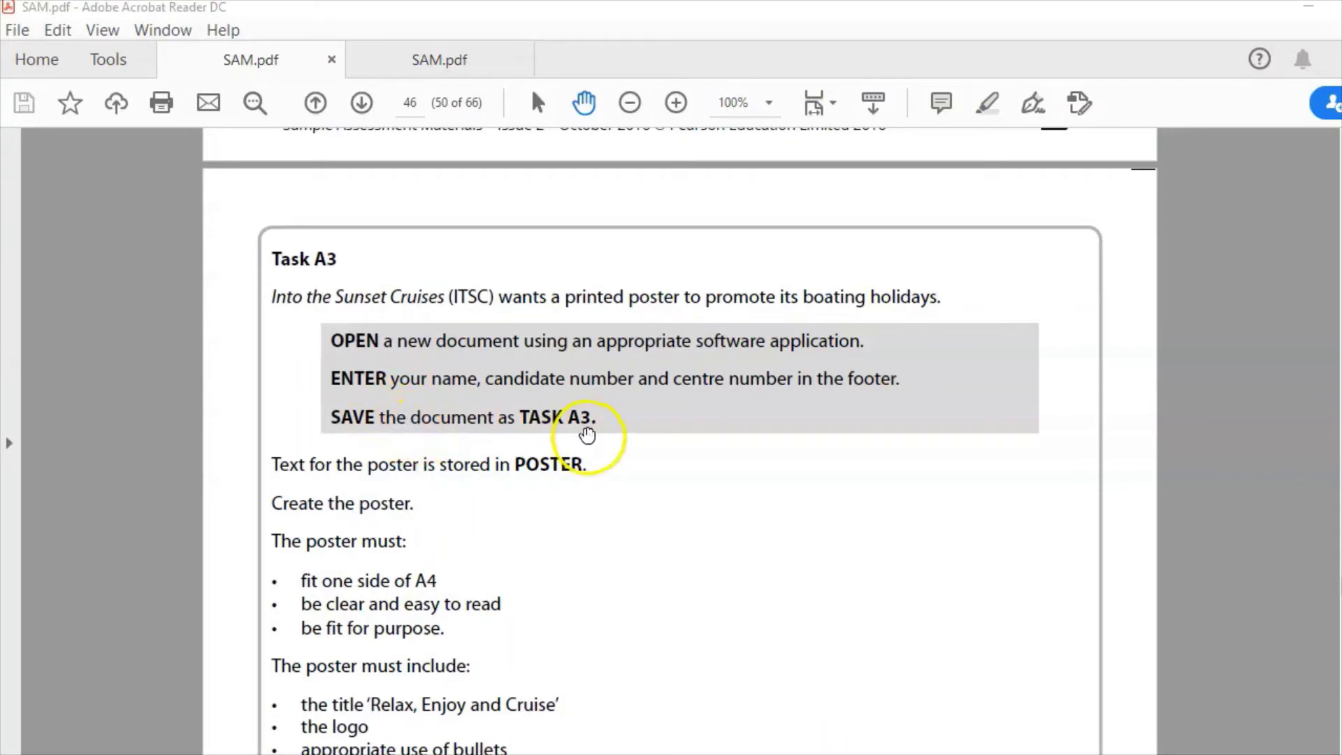
mouse_move(641, 749)
click(833, 713)
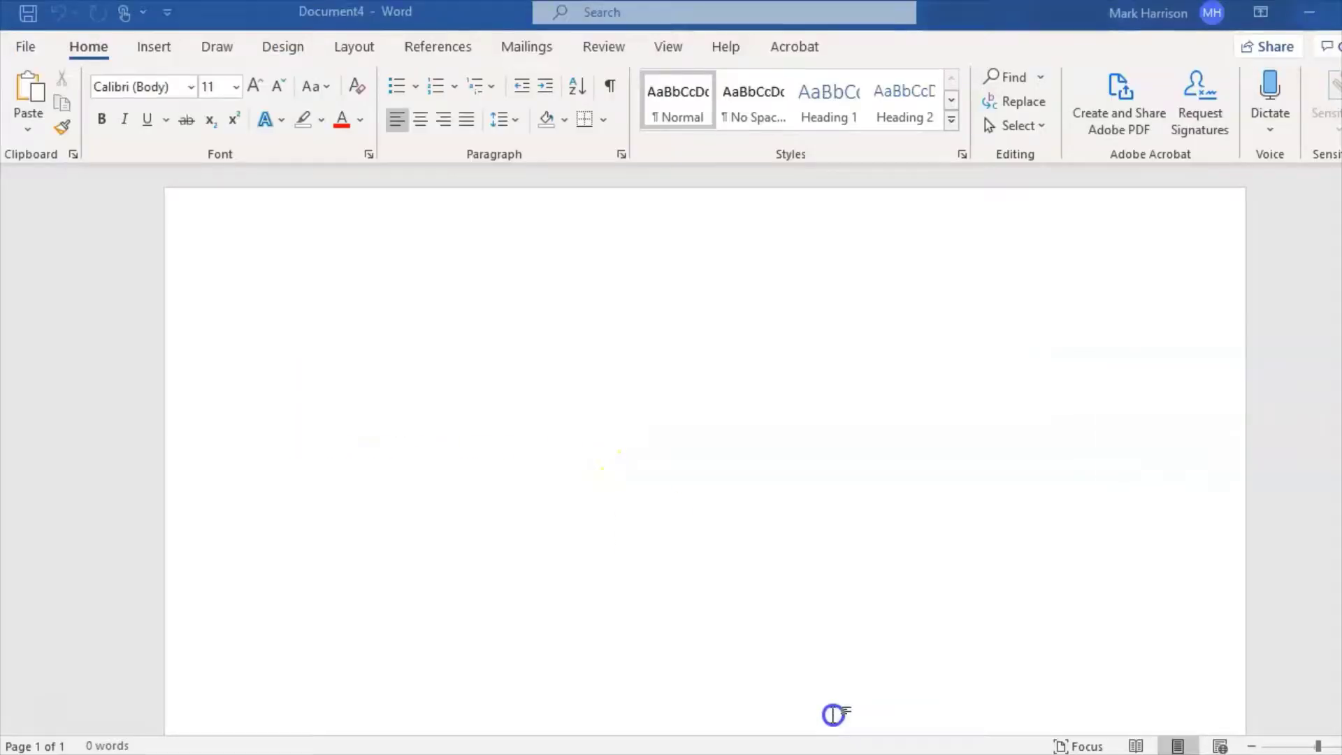
- Save the blank document as 'TASK A3', replacing the existing file of that name
click(32, 50)
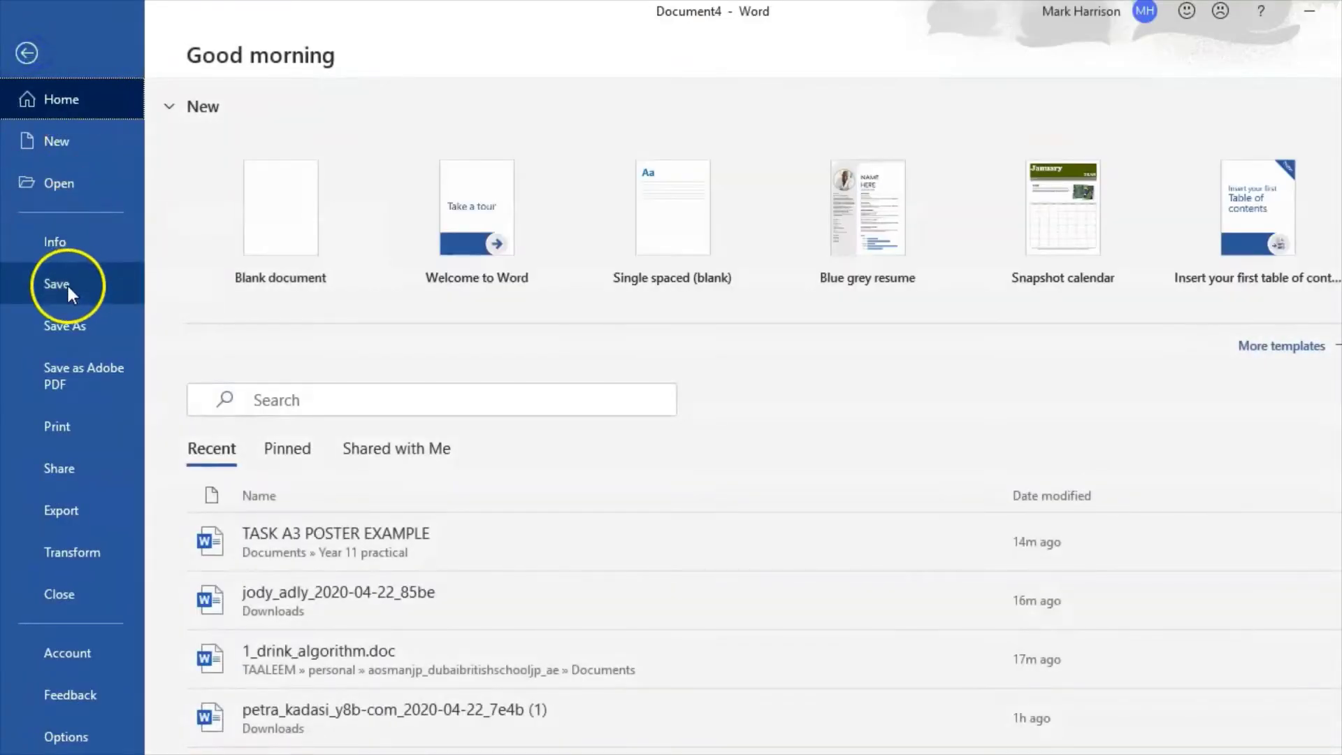
click(66, 322)
click(252, 489)
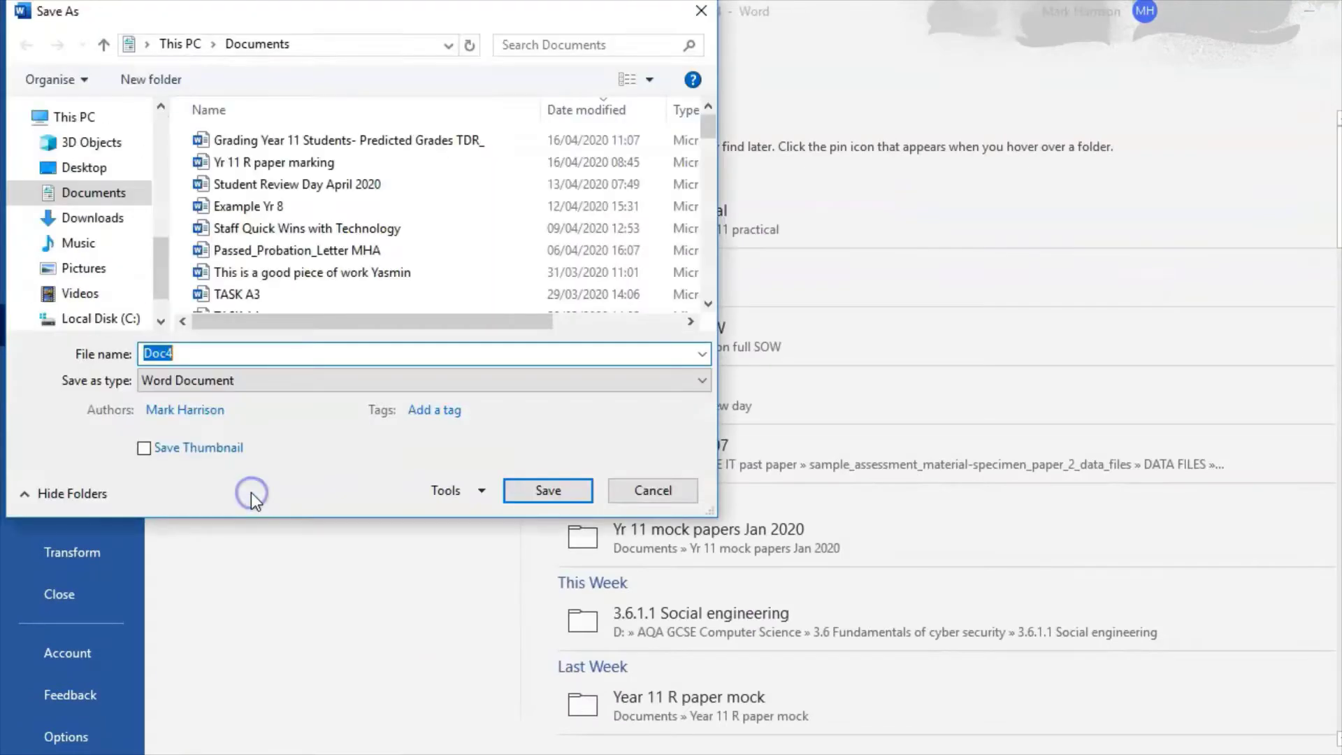
text(TA)
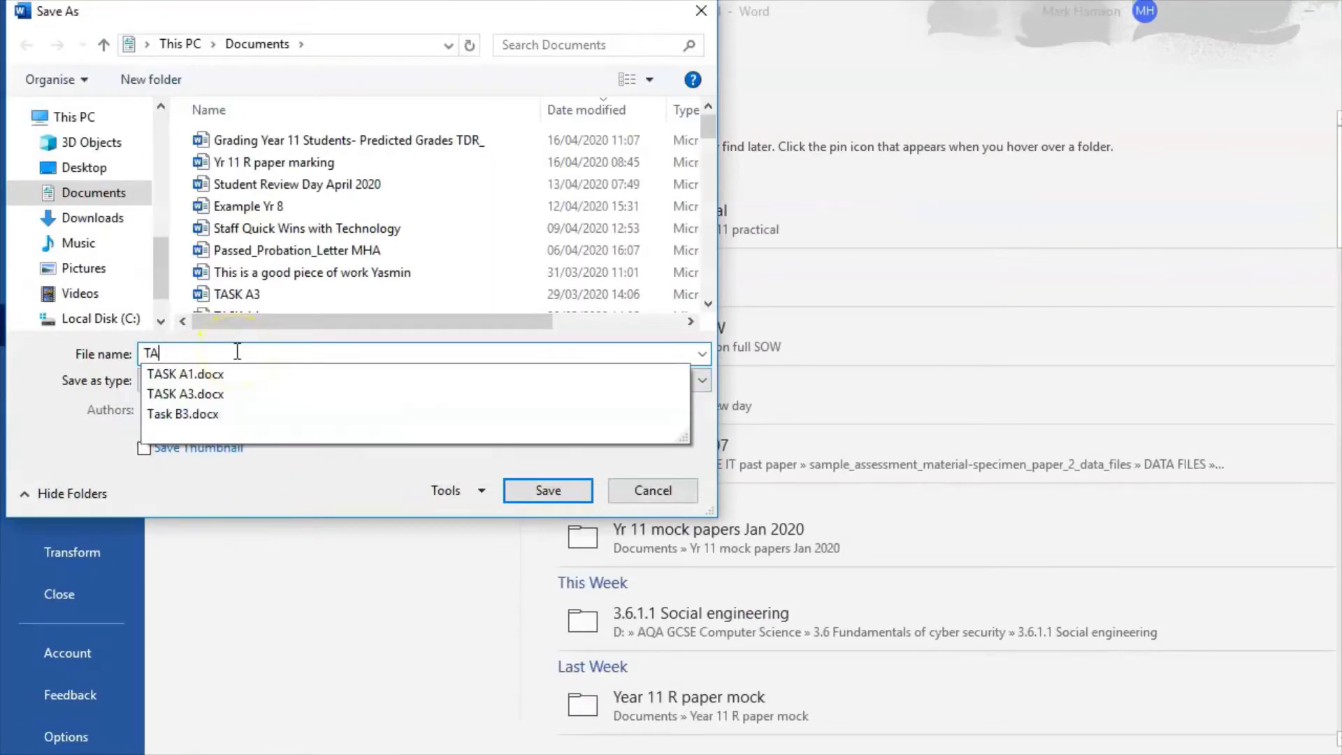
text(SK A3)
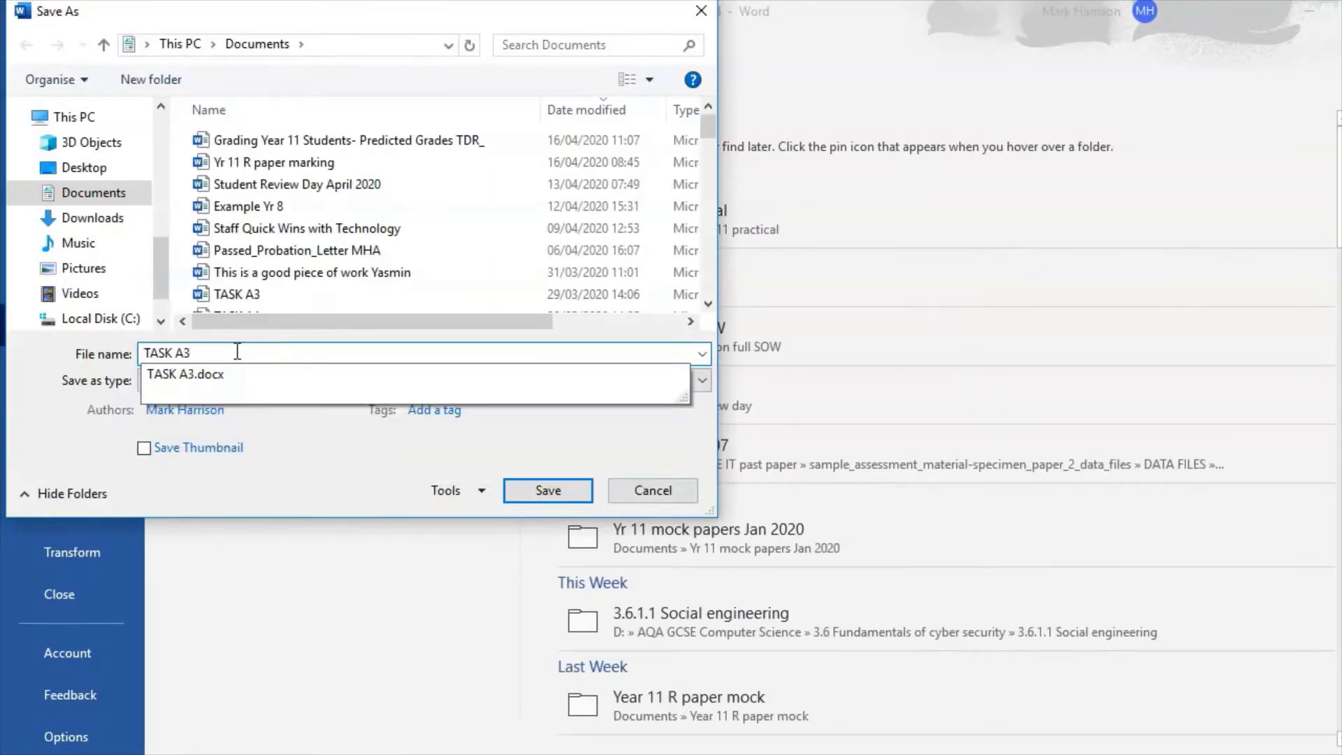
key(Return)
click(727, 424)
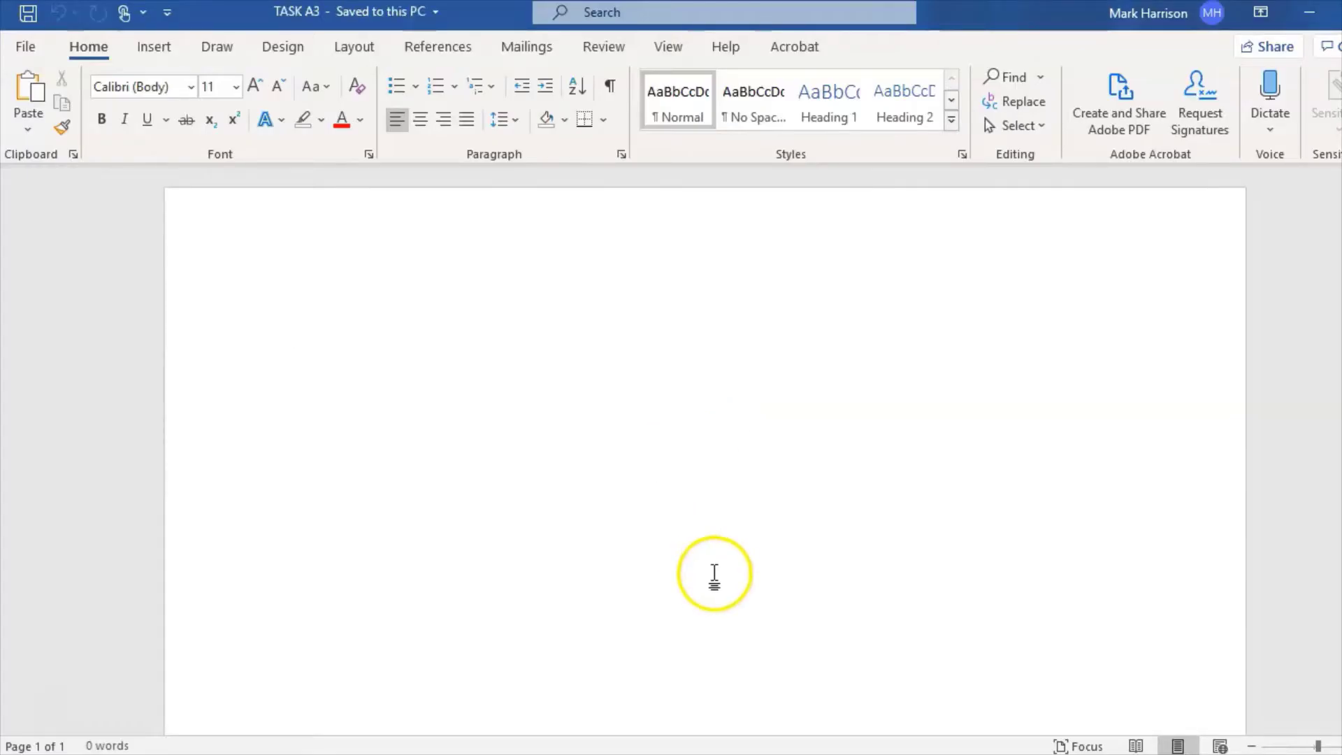
mouse_move(642, 754)
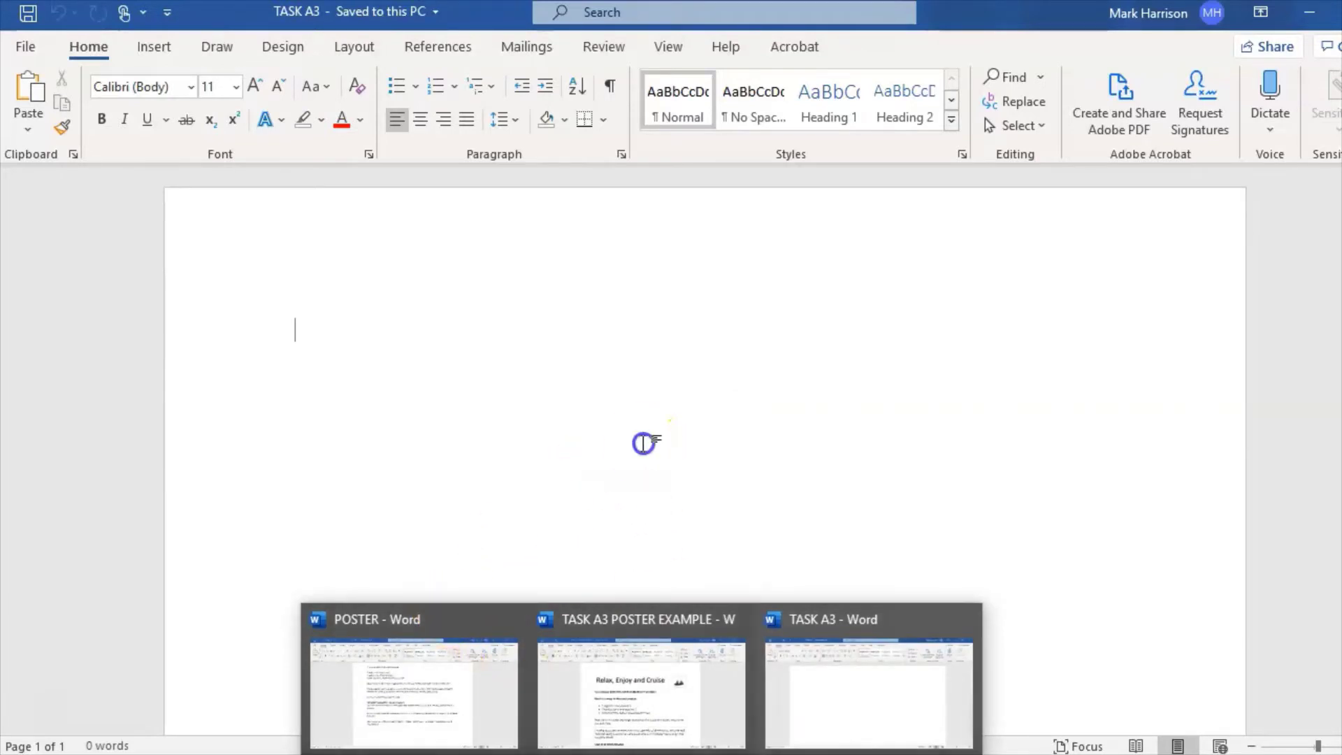
mouse_move(547, 754)
click(346, 691)
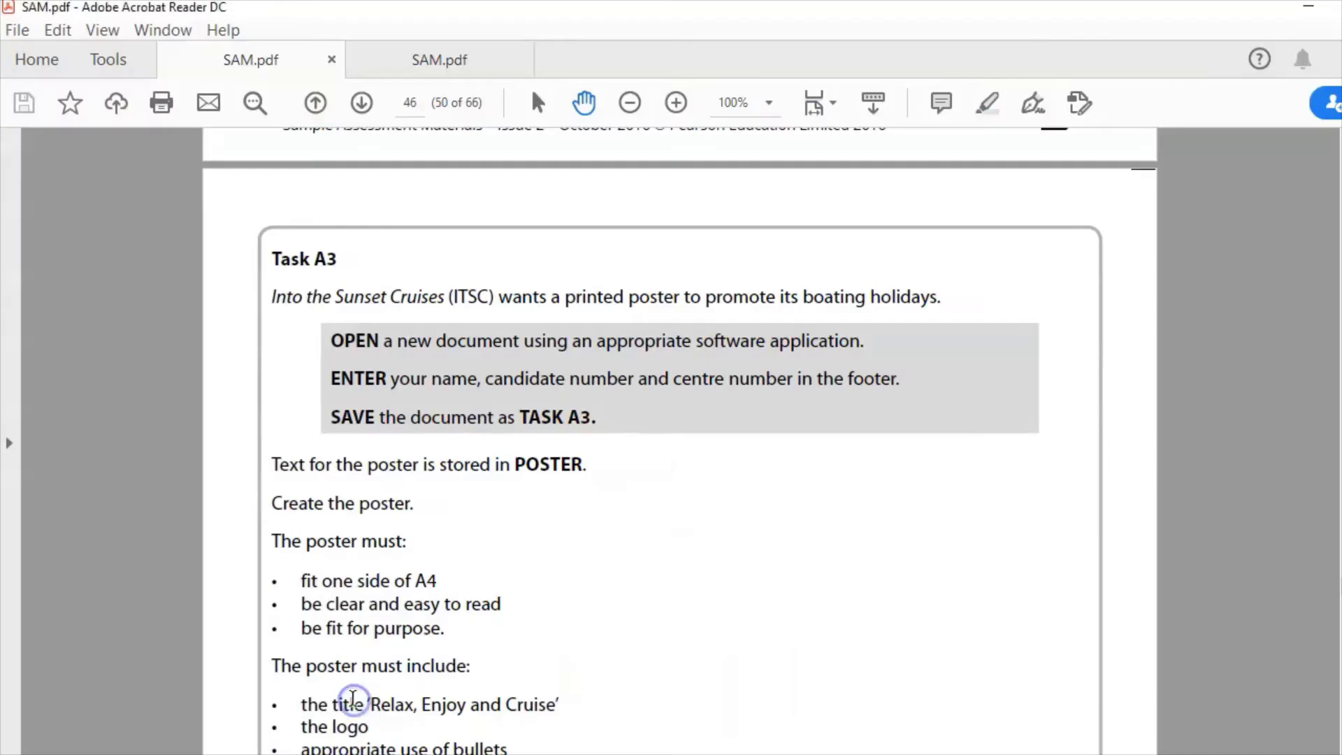
scroll(493, 500, down, 1)
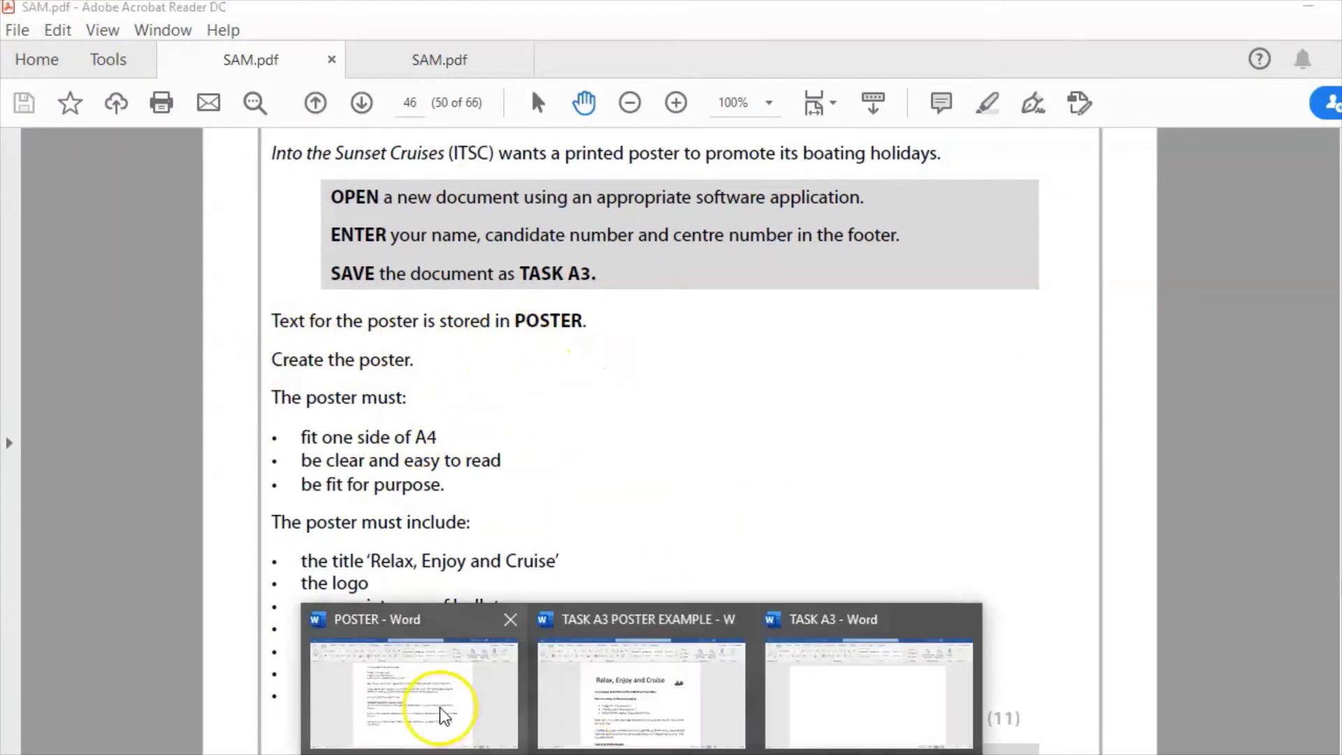
click(444, 709)
click(697, 283)
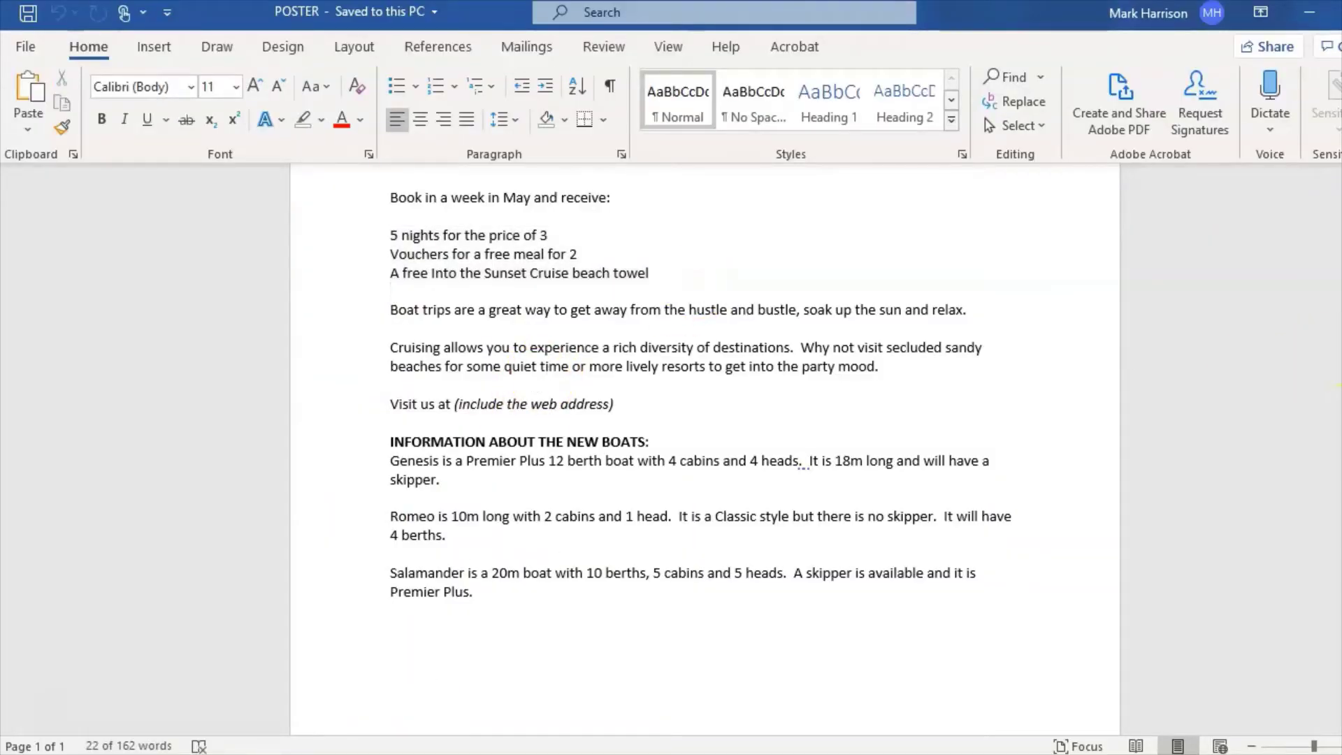
scroll(897, 294, up, 2)
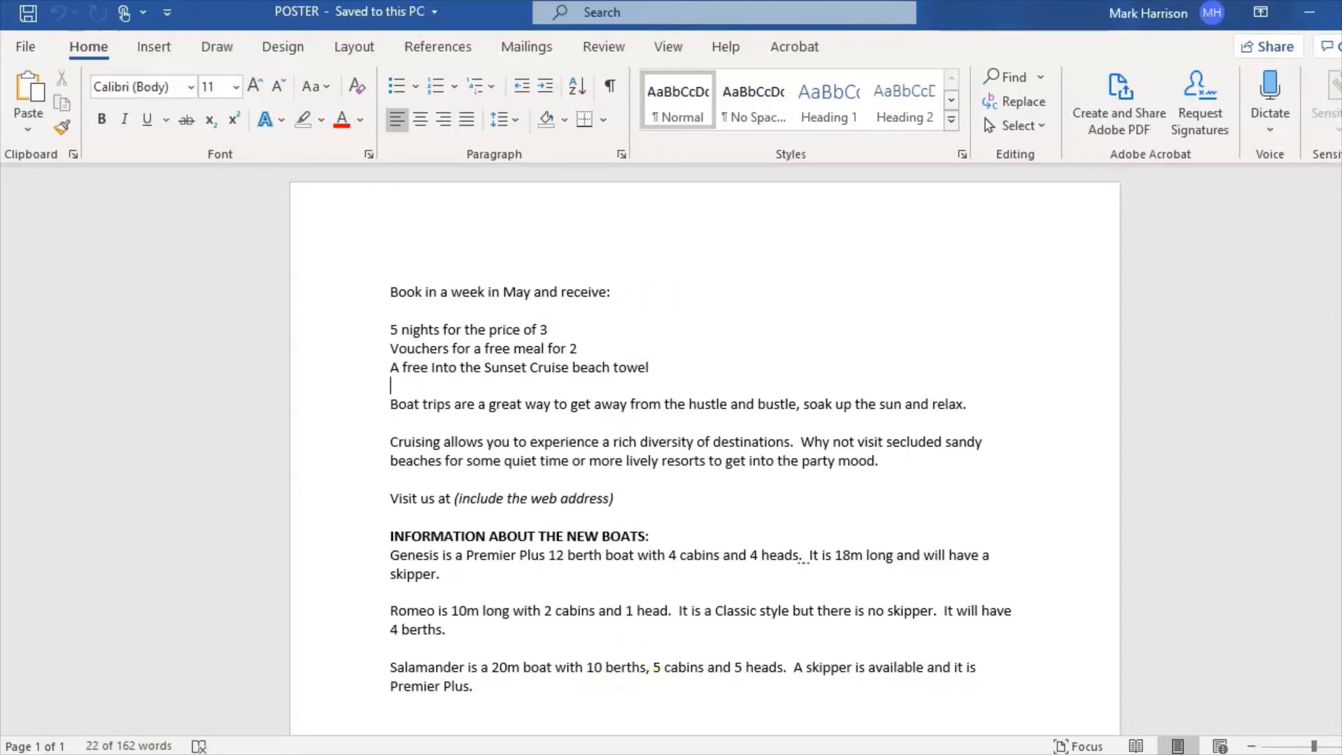
click(364, 649)
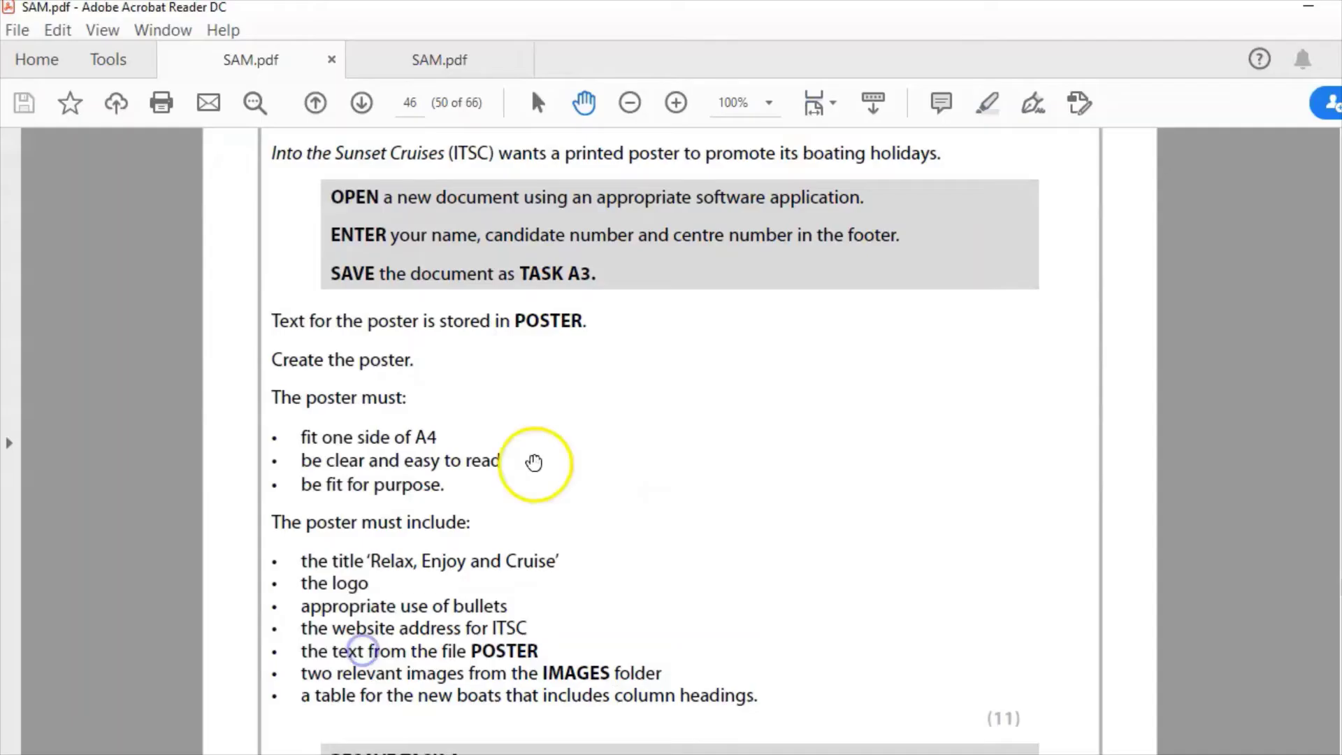
drag(446, 437, 496, 376)
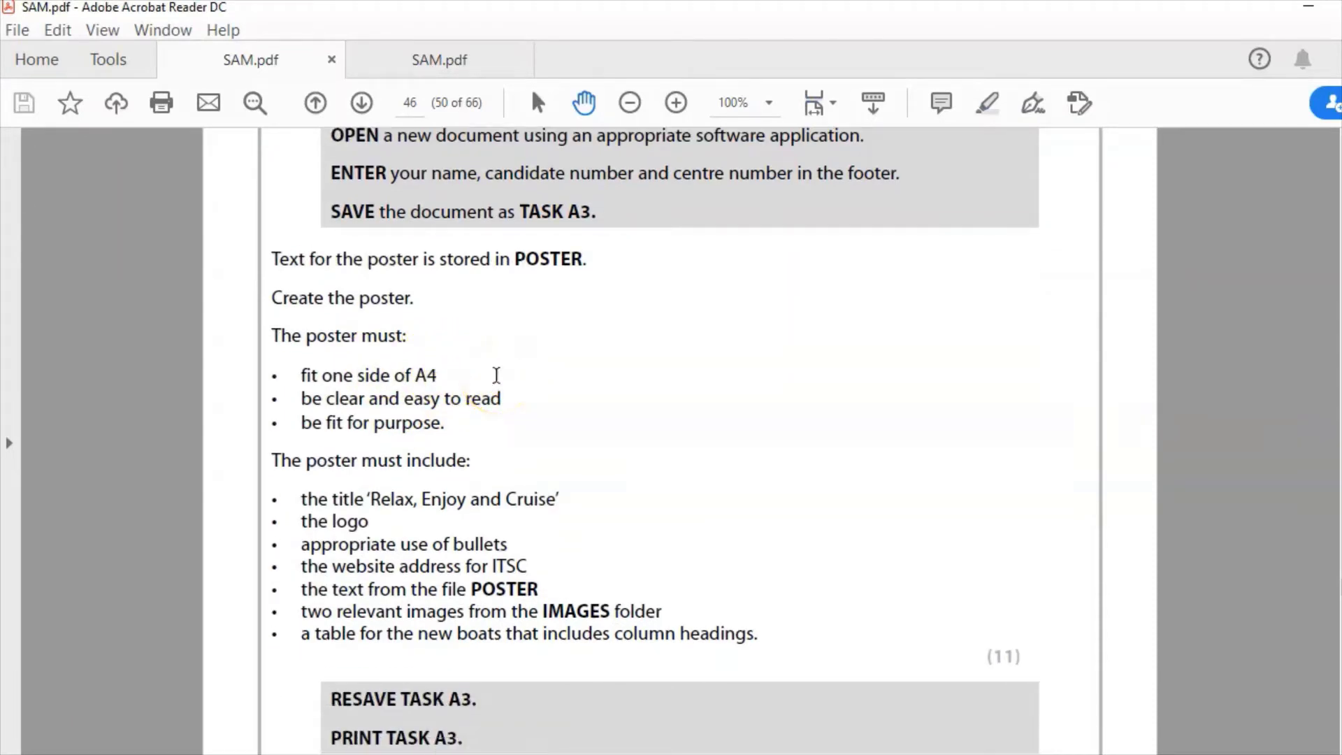
drag(534, 473, 585, 384)
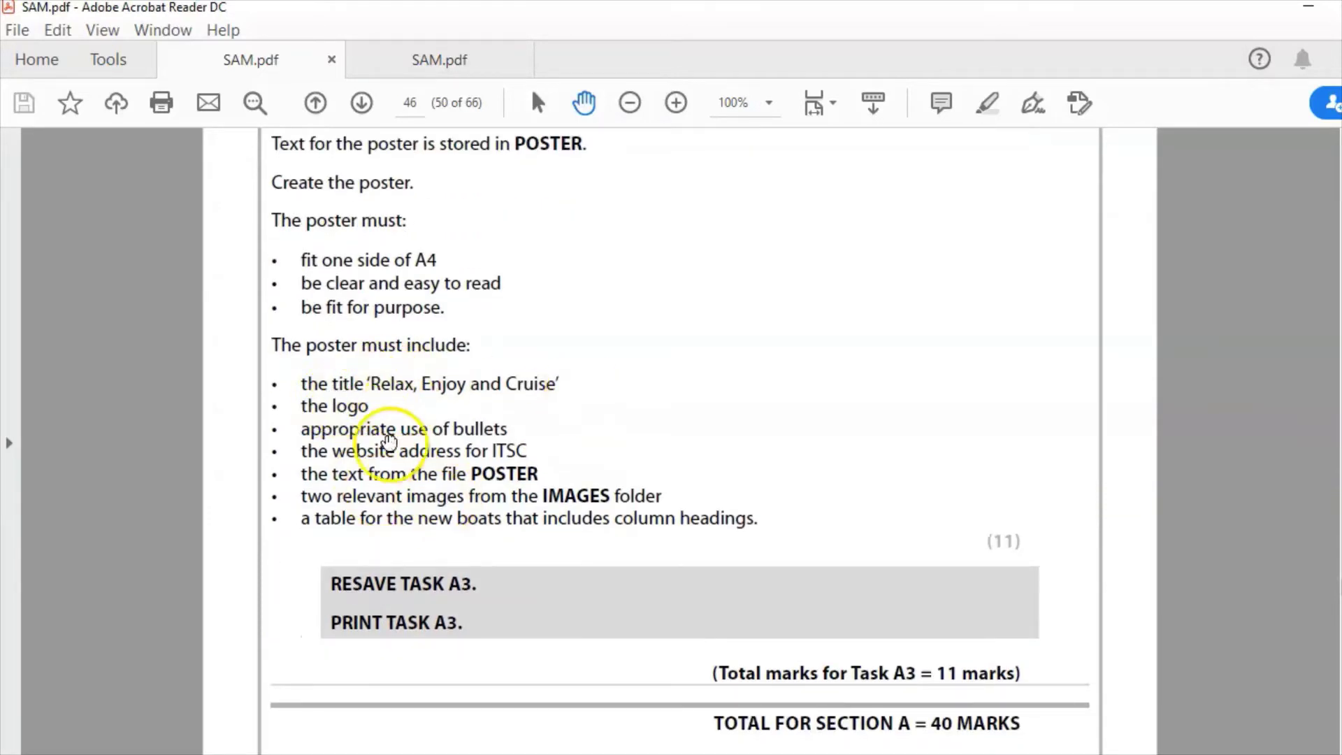
drag(580, 386, 543, 531)
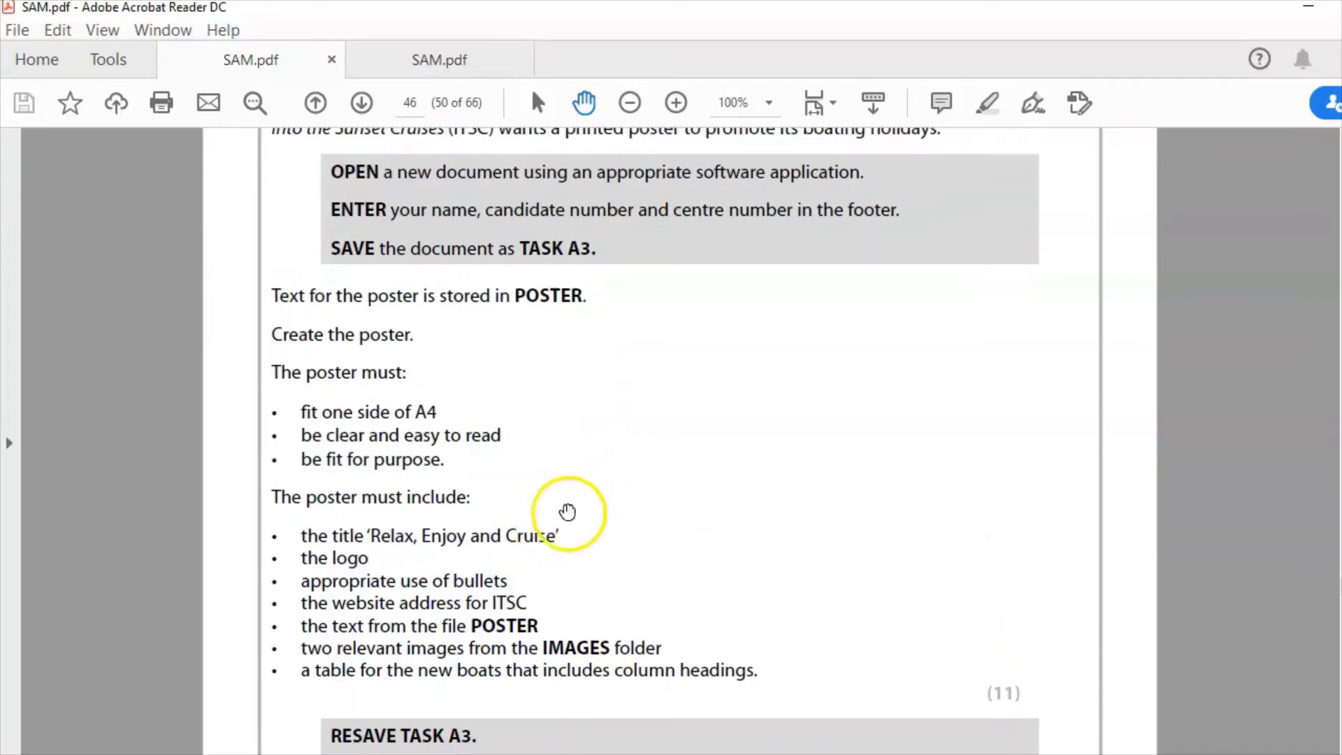
scroll(639, 471, up, 2)
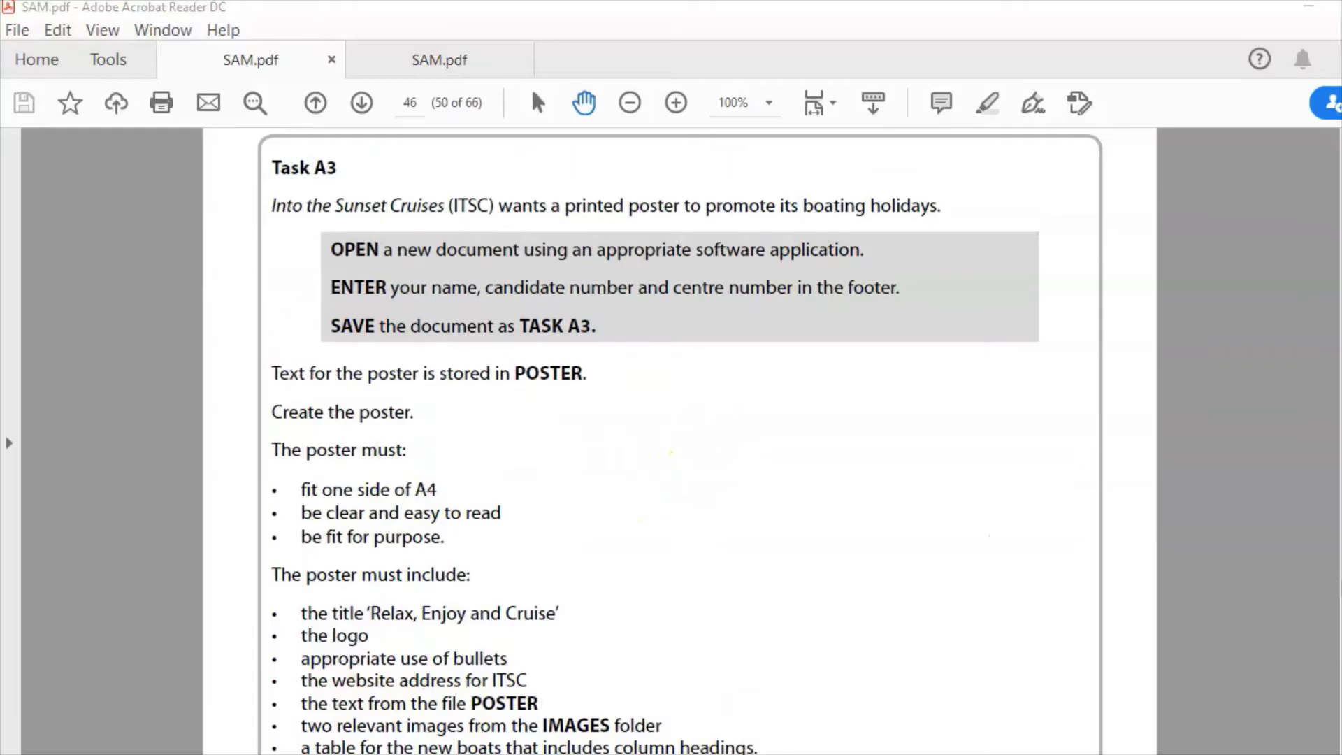
click(909, 672)
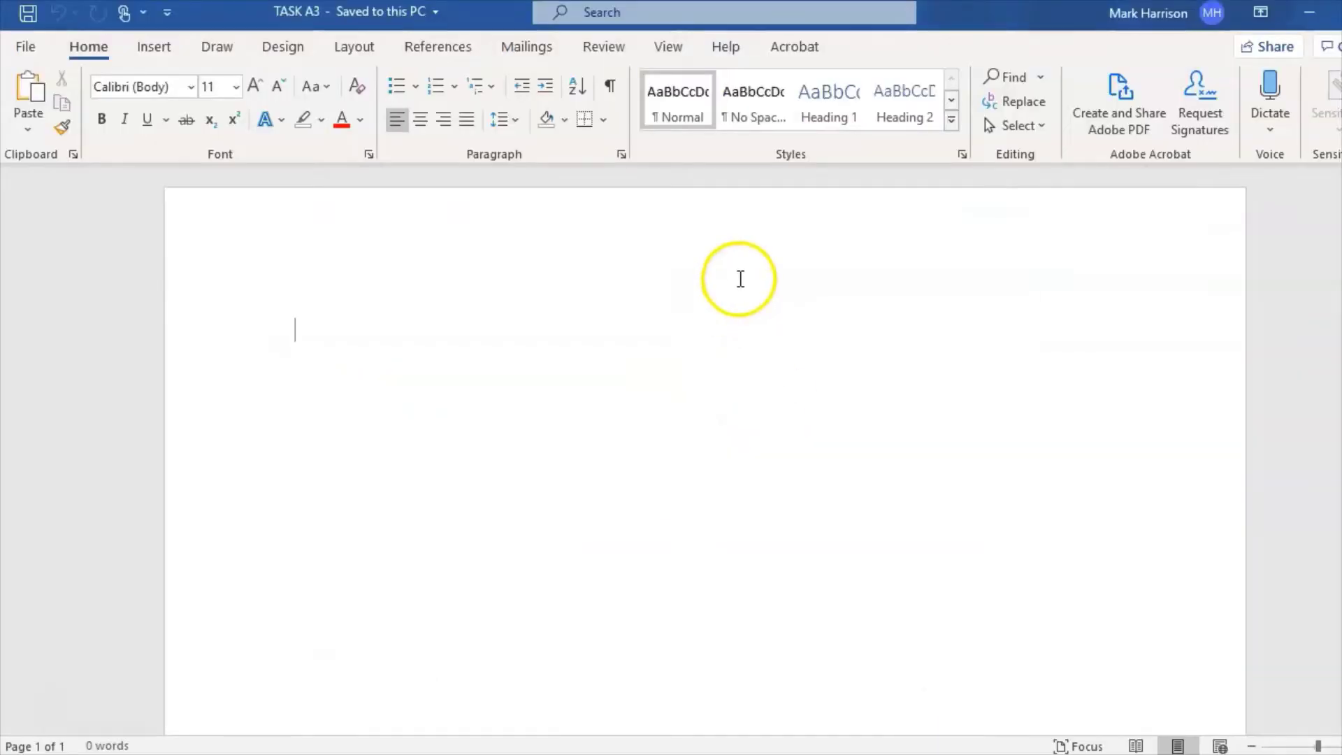
- Insert the ITSC sailboat logo, shrink it to about a third, and right-align it
click(166, 52)
click(225, 123)
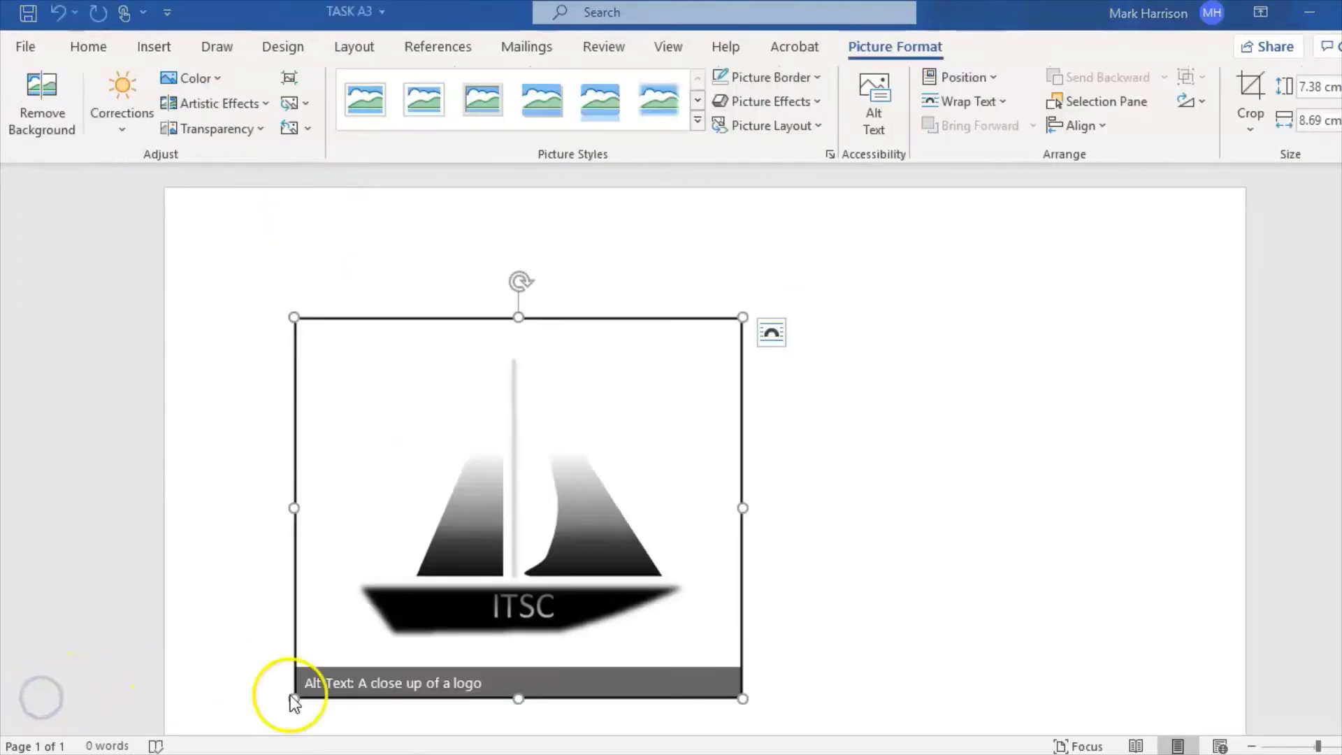
drag(305, 685, 431, 437)
click(90, 49)
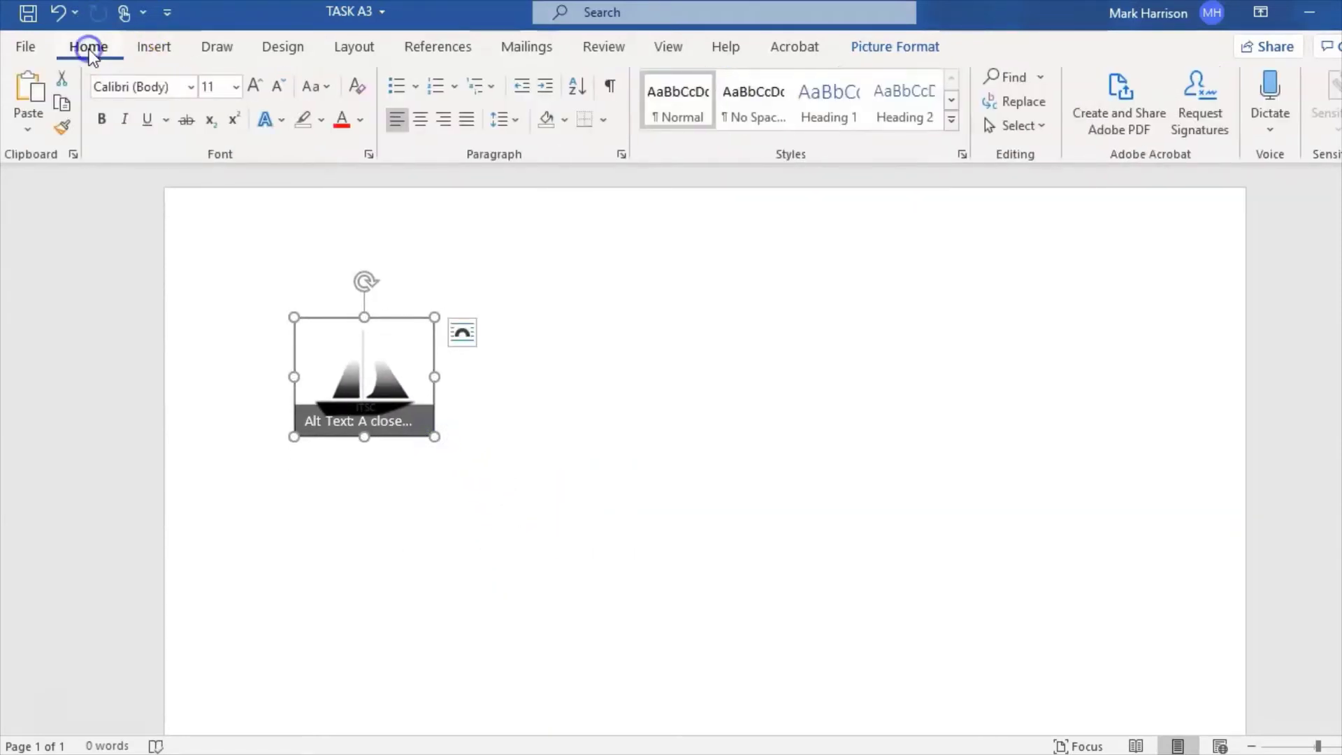
click(439, 129)
click(559, 321)
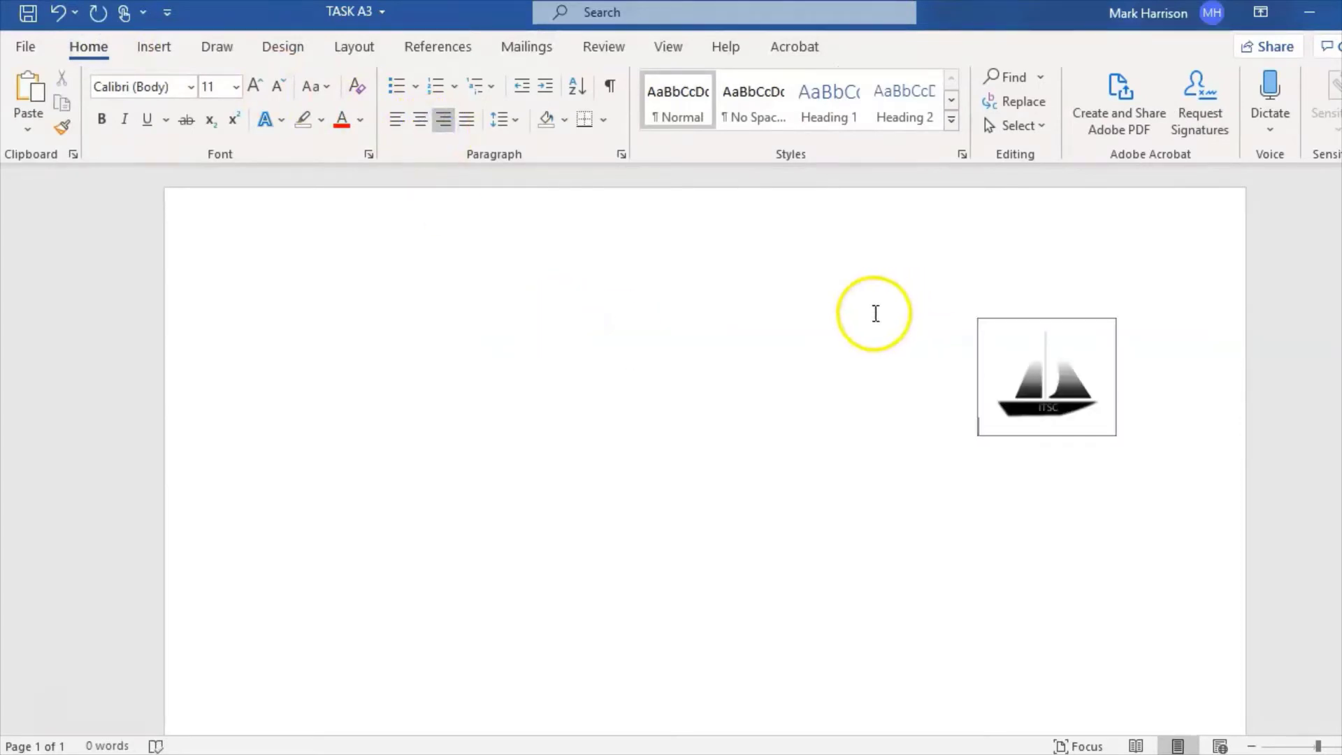
click(156, 50)
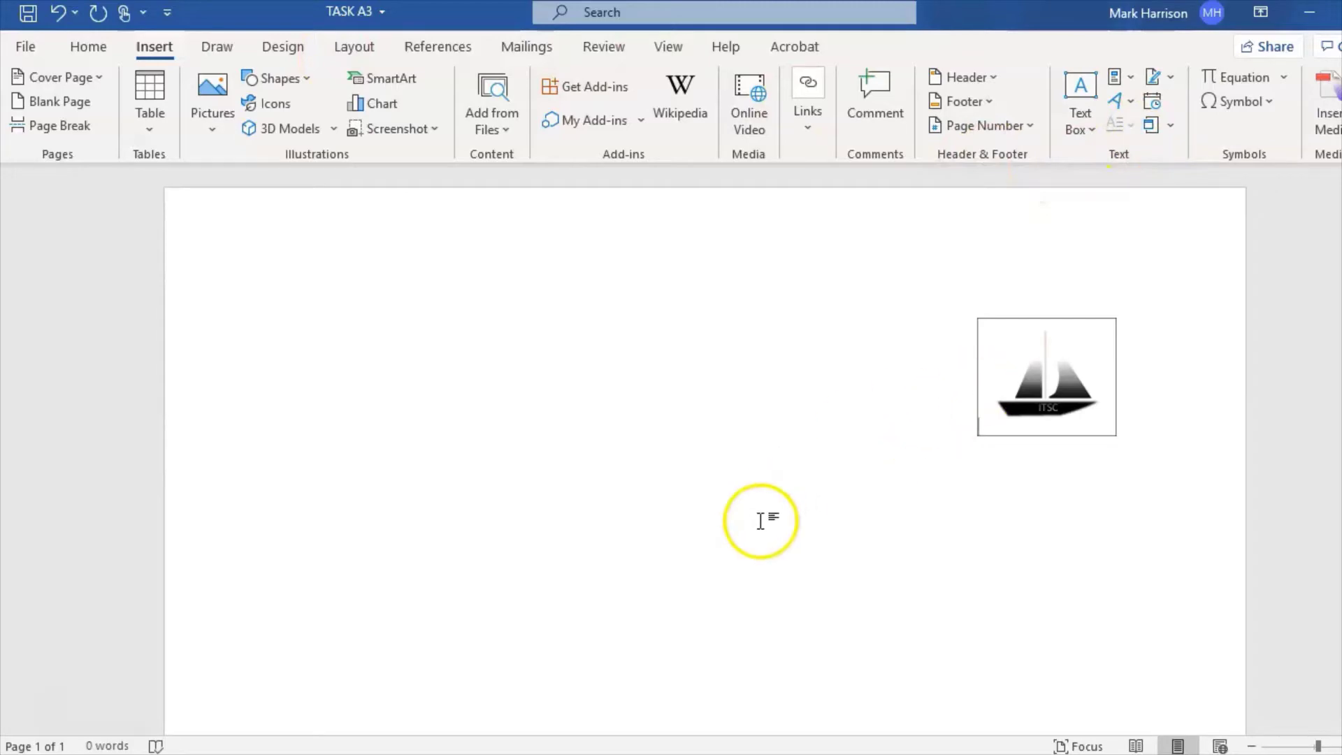
- Check the brief, then add a first-style WordArt title reading 'Relax, Enjoy and Cruise'
mouse_move(594, 754)
click(442, 708)
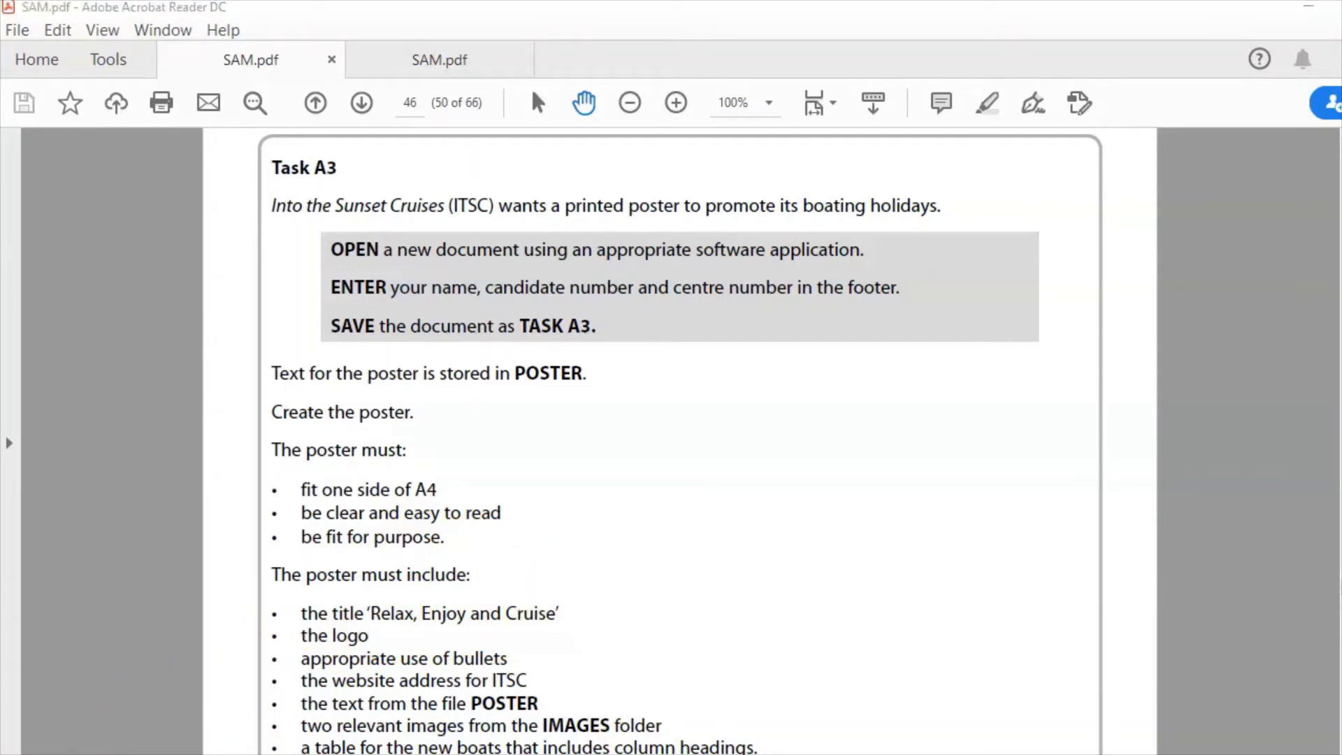
mouse_move(591, 664)
click(836, 695)
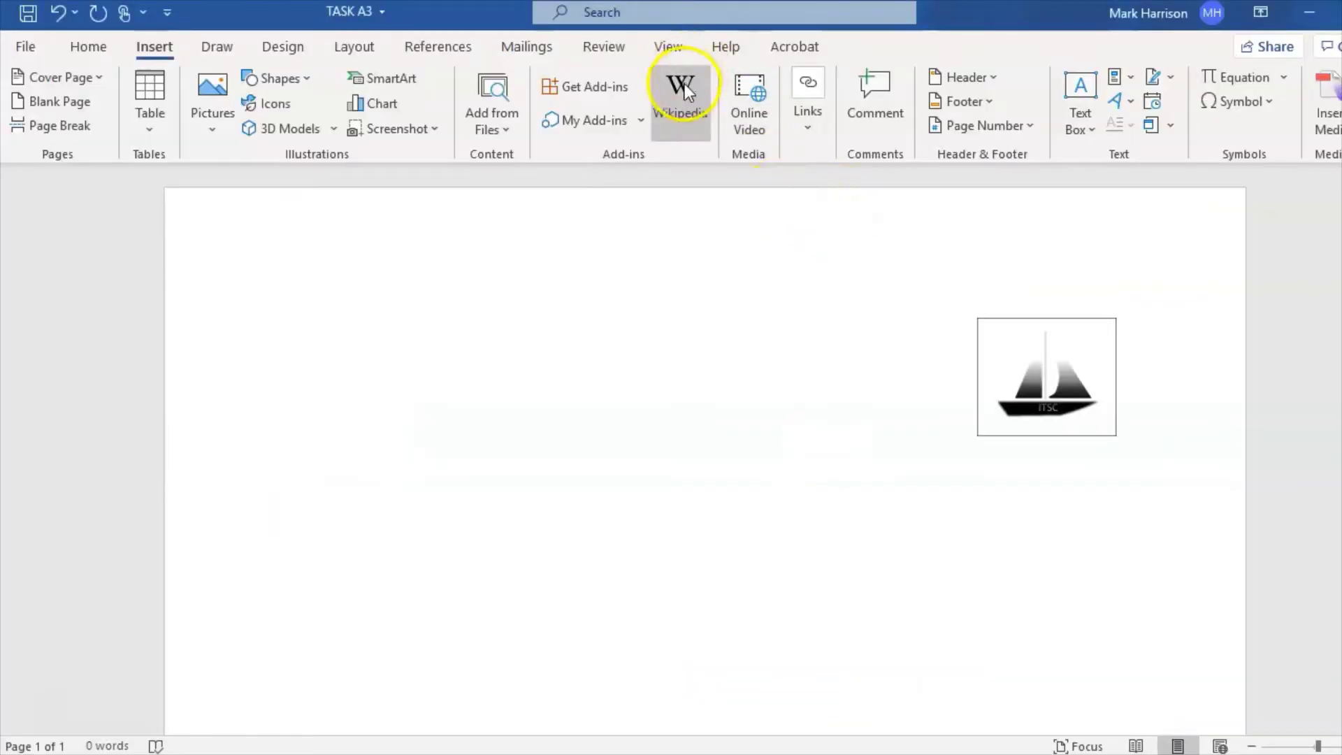
click(1115, 99)
click(1134, 143)
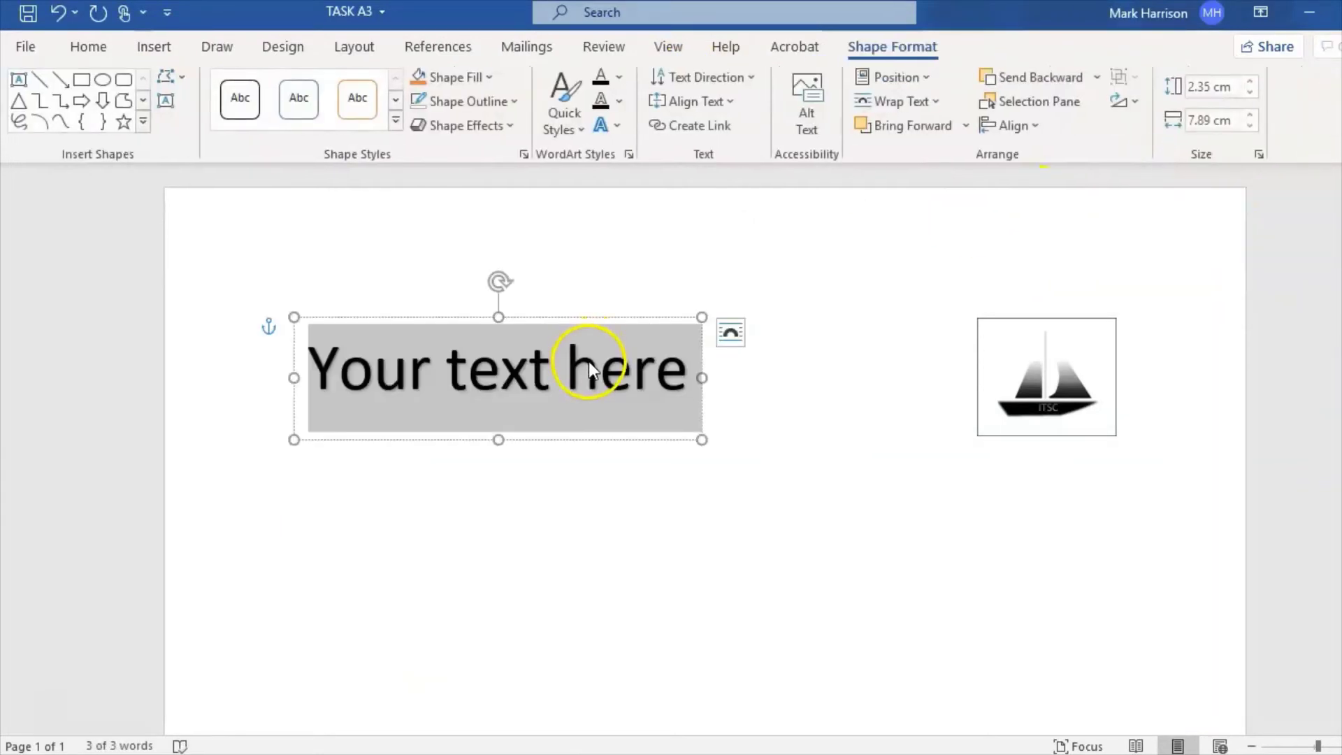
text(Rel)
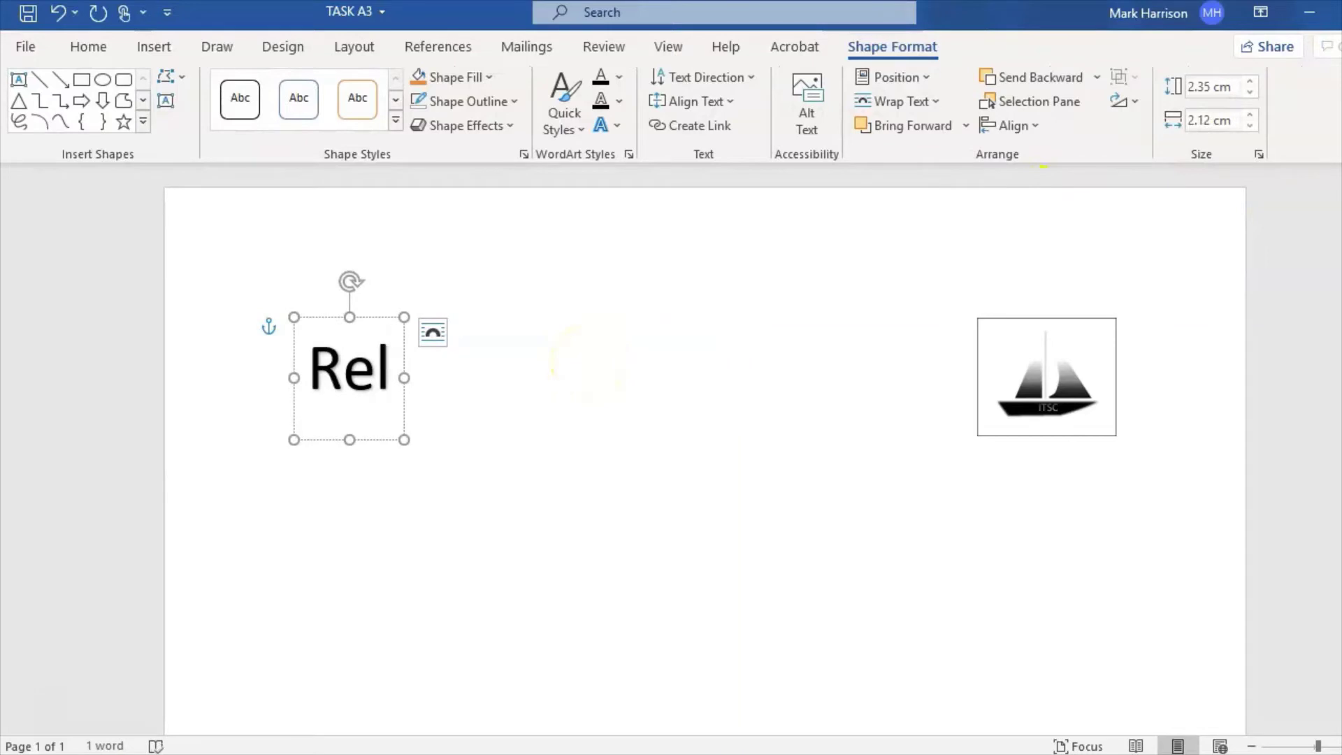
text(az,)
key(BackSpace)
key(BackSpace)
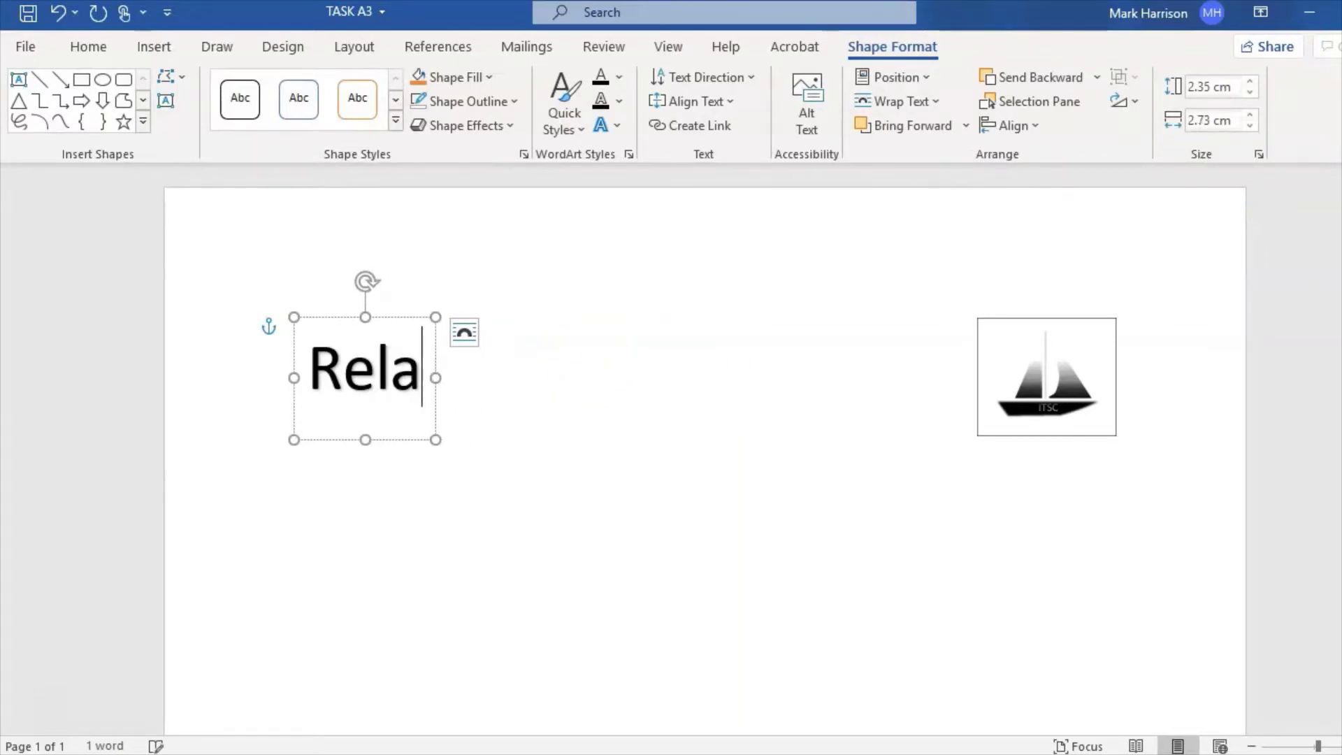
text(x, Enjoy)
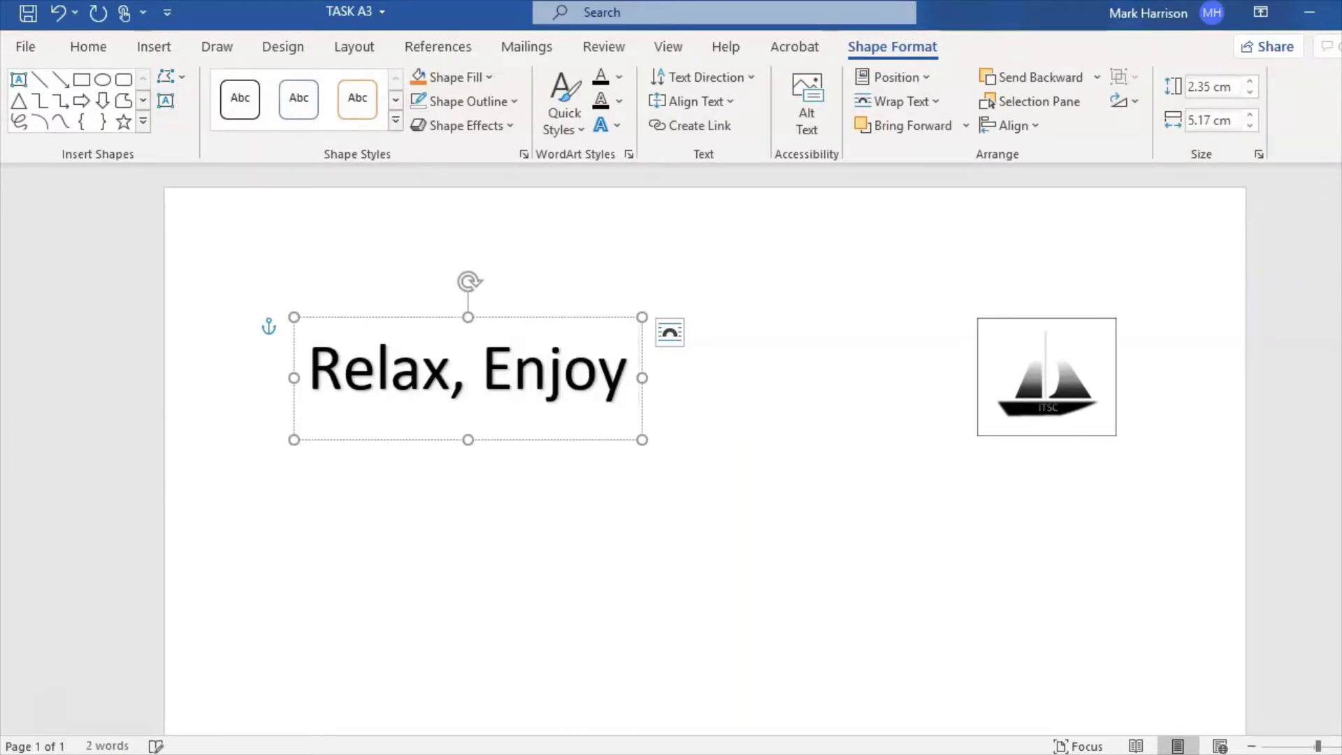
text( and Cru)
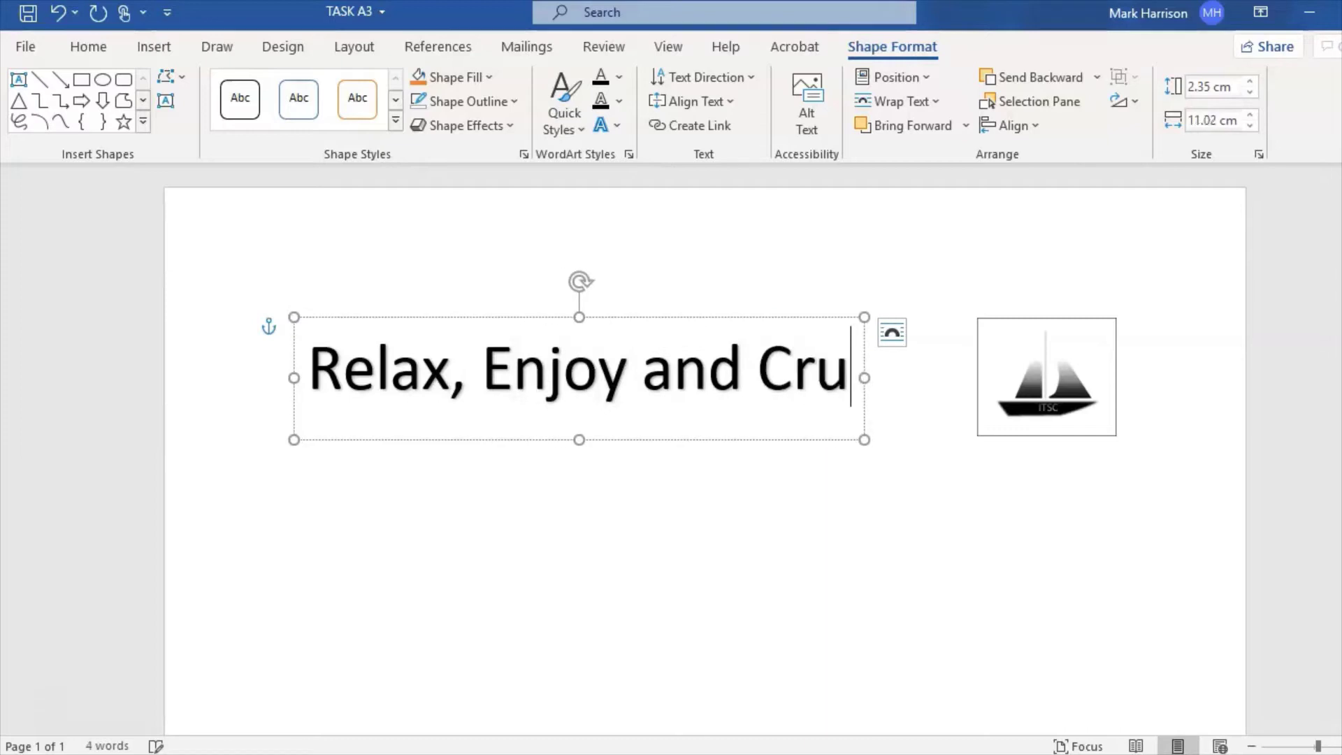
text(ise)
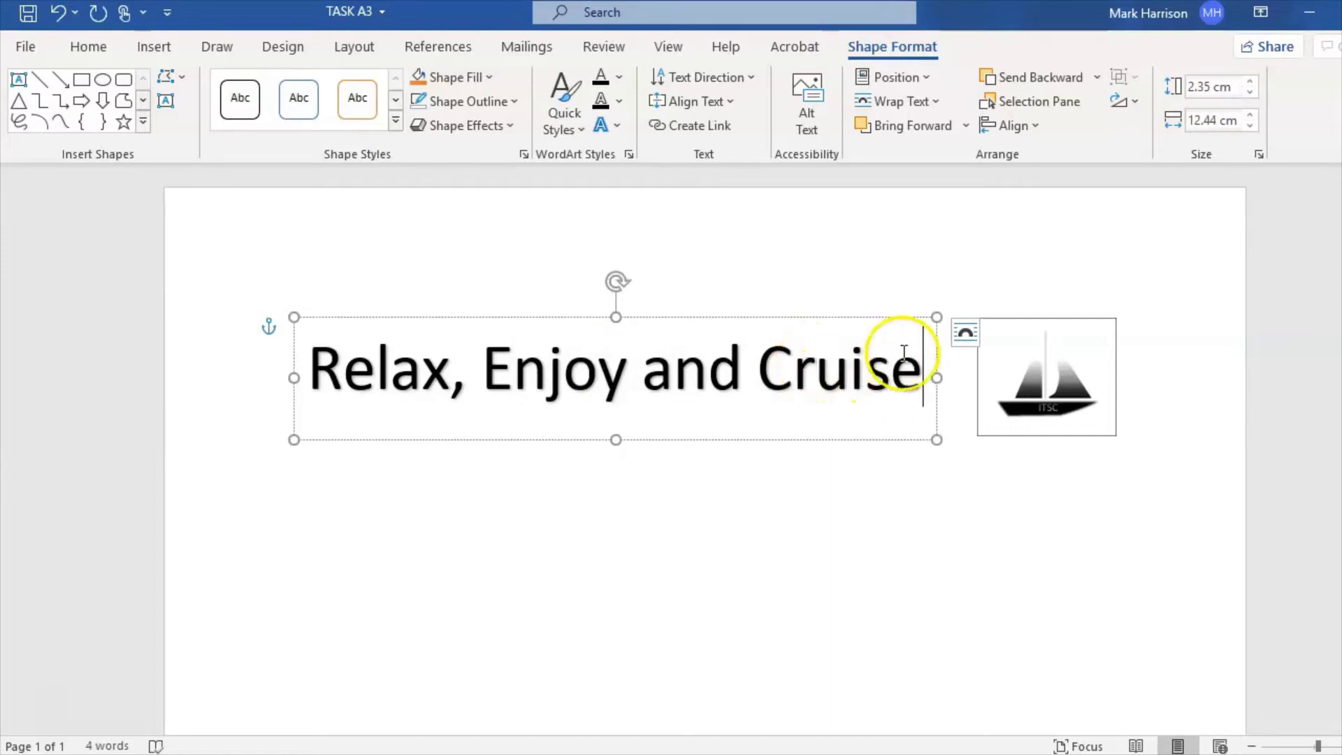
- Make the WordArt title bold and left-align the line below the logo
click(856, 317)
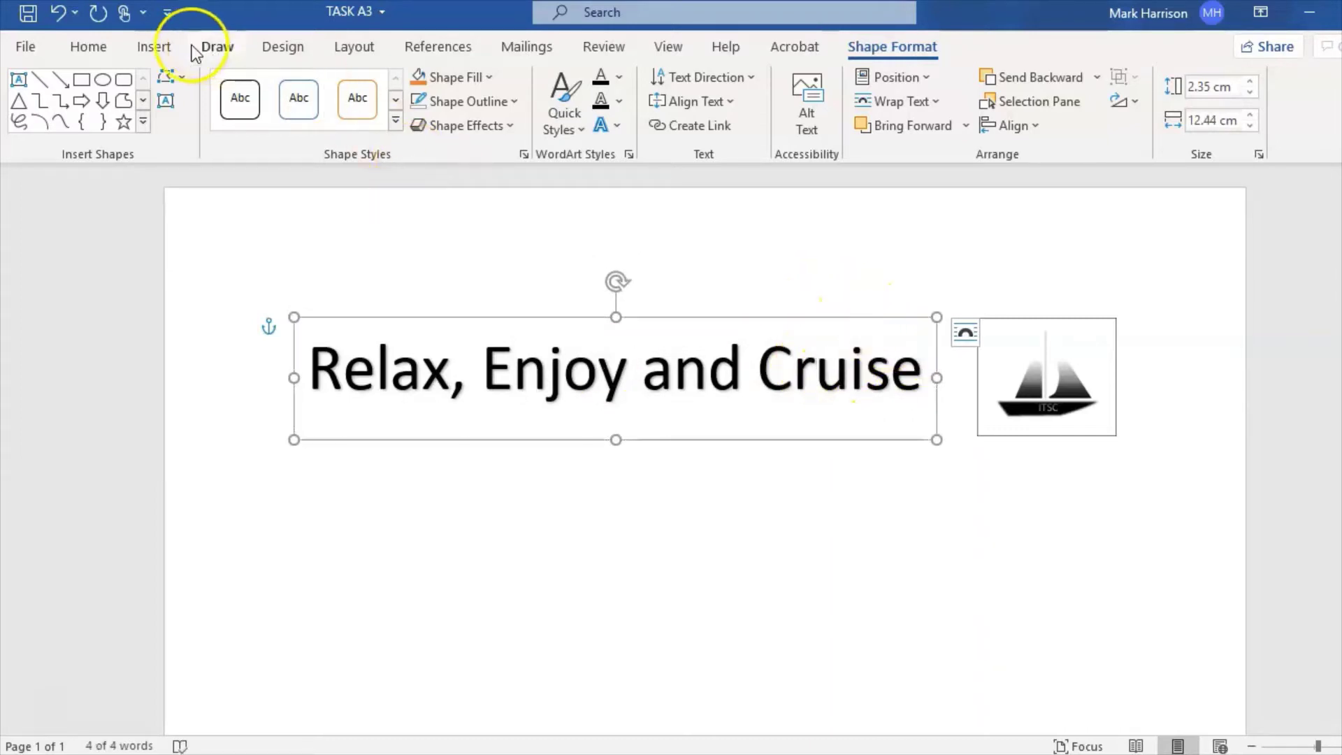
click(99, 44)
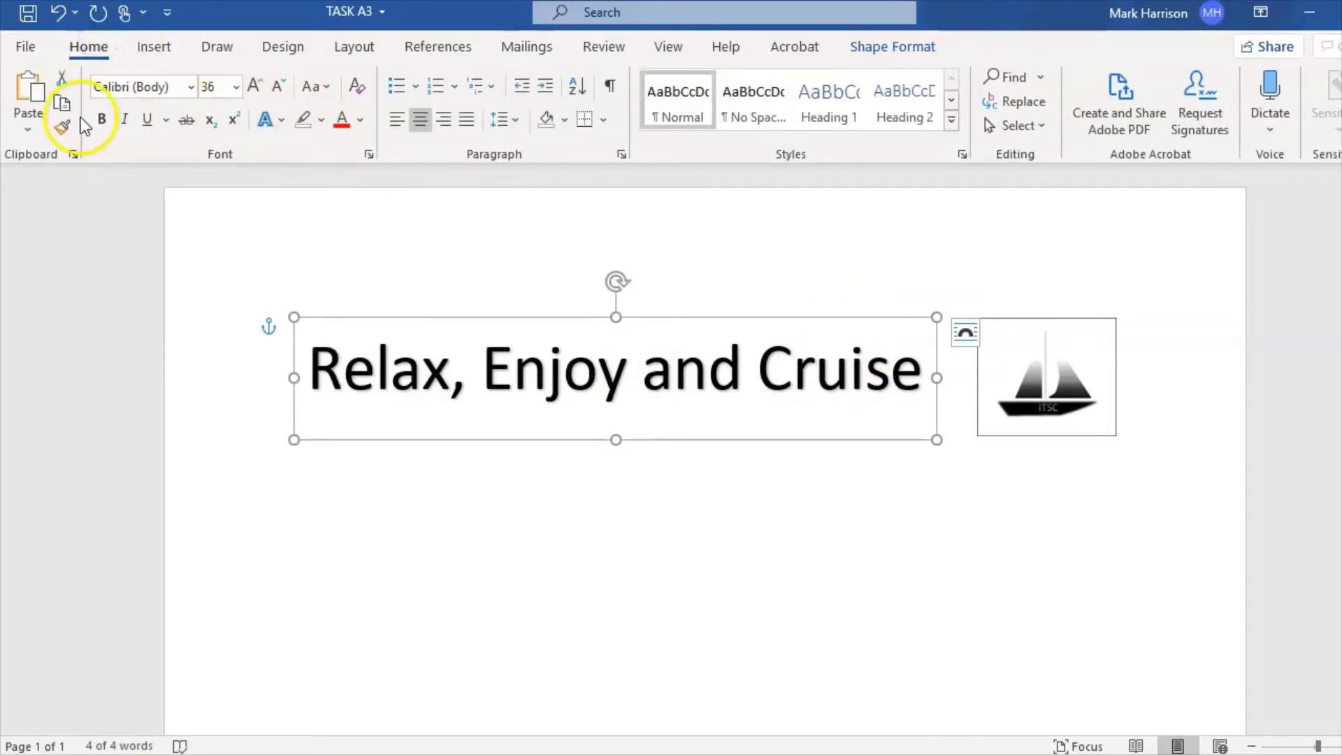
click(102, 118)
click(652, 562)
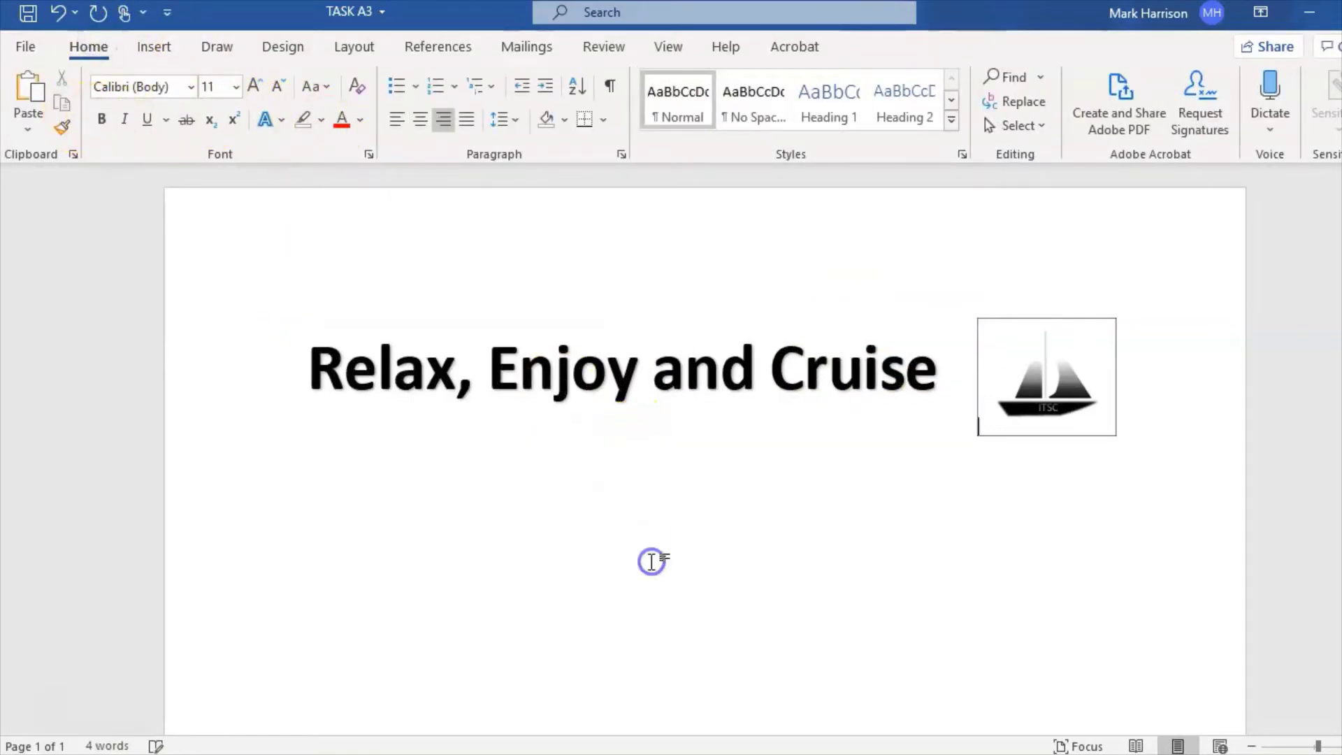
click(1147, 479)
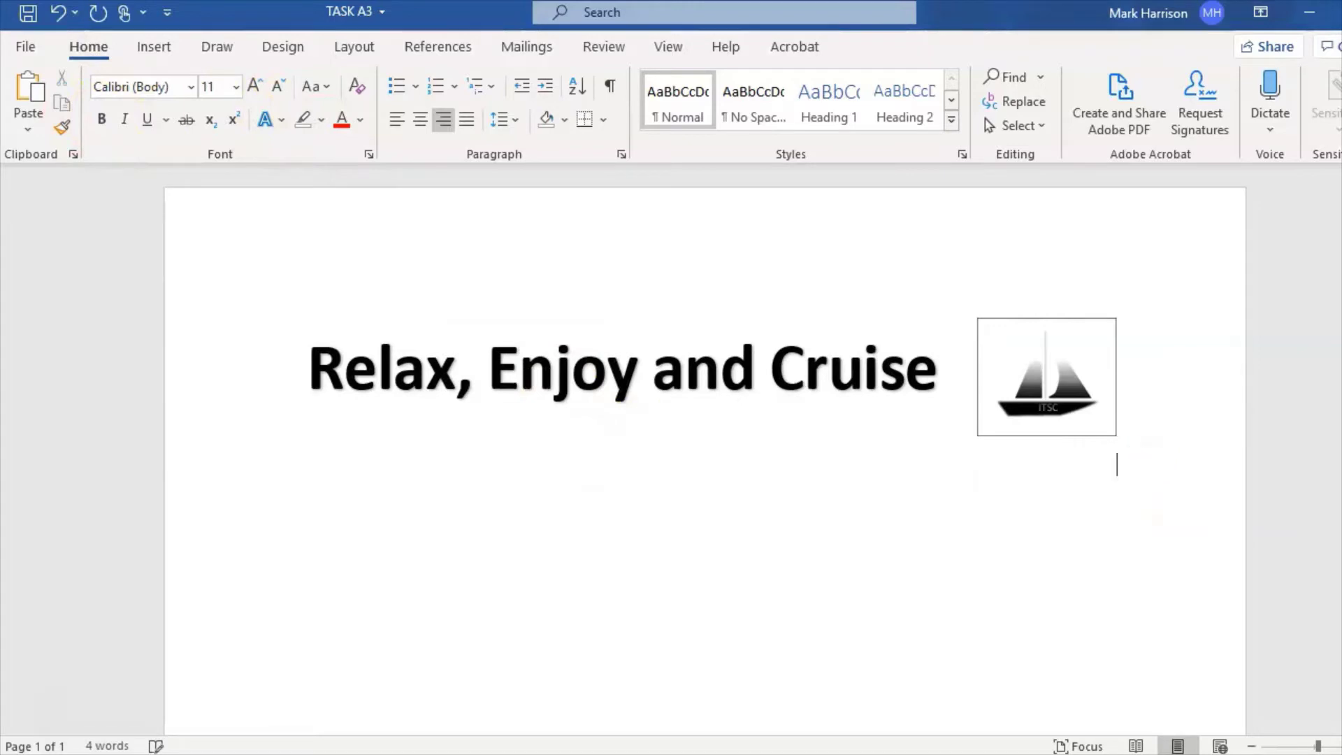
click(404, 124)
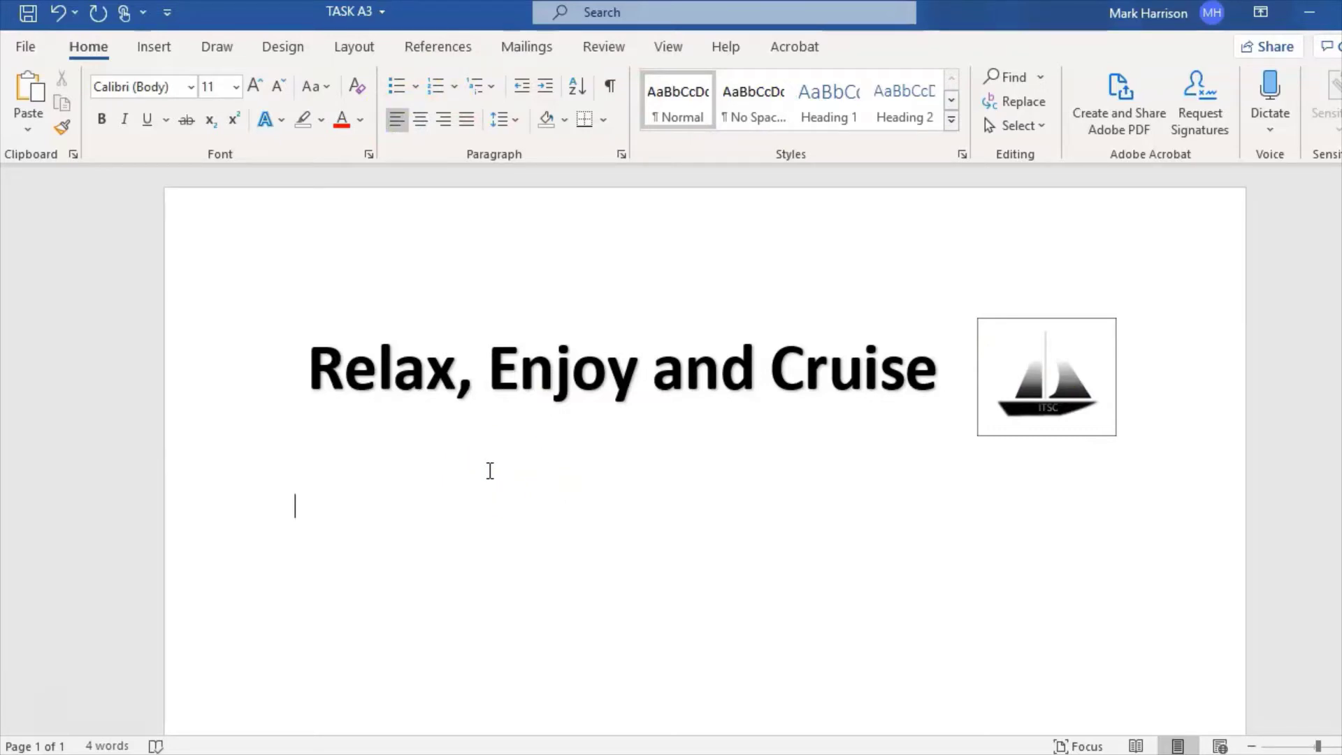
- Switch to SAM.pdf to review the Task A3 marking scheme
mouse_move(538, 754)
click(600, 708)
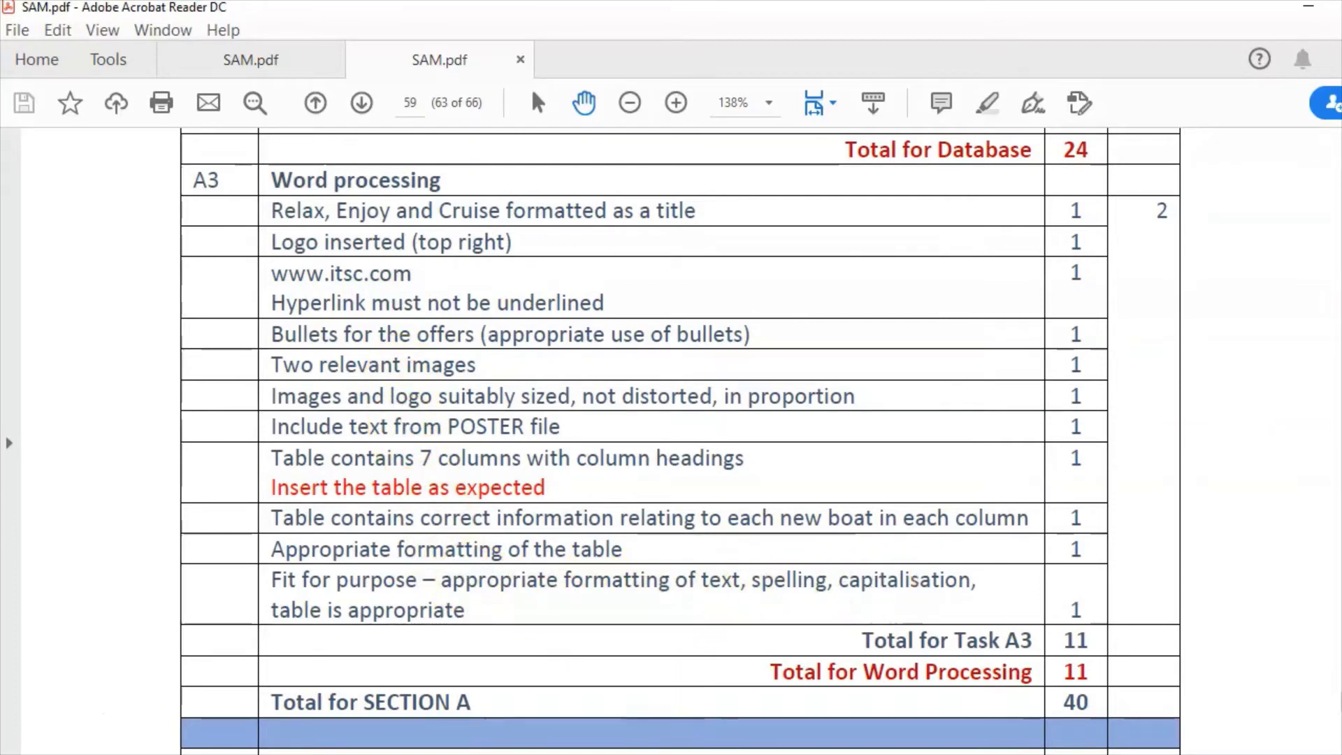
- Switch back to the TASK A3 poster document in Word
mouse_move(647, 752)
click(907, 677)
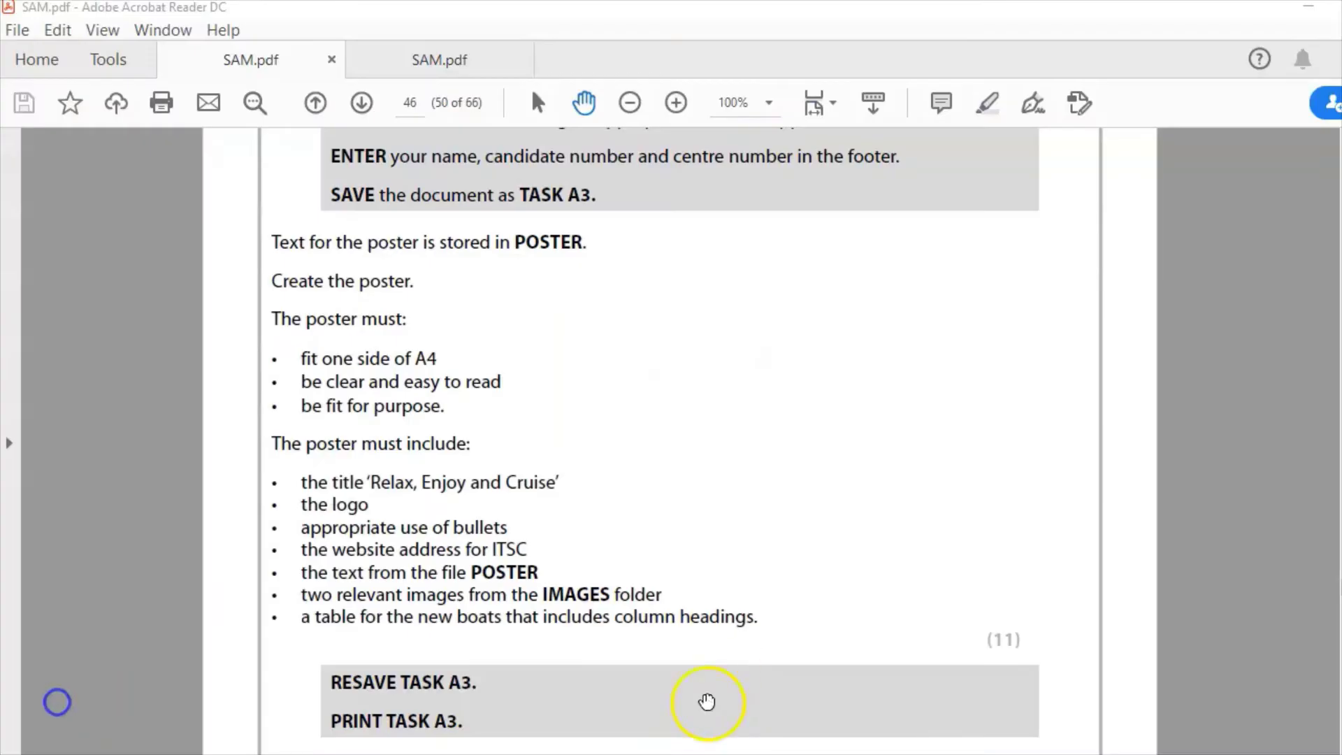
- Open the POSTER document and select its text from 'Book in a week in May' to the end
click(58, 703)
mouse_move(642, 754)
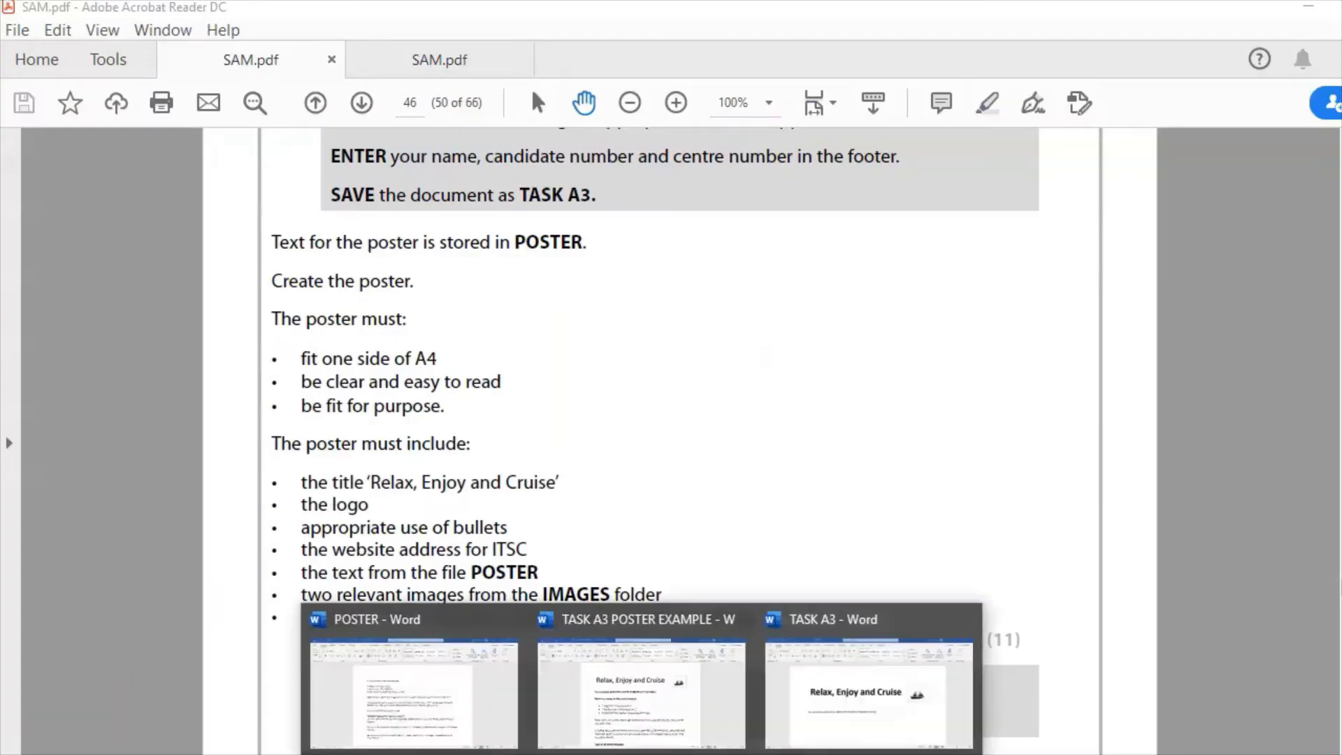
click(387, 686)
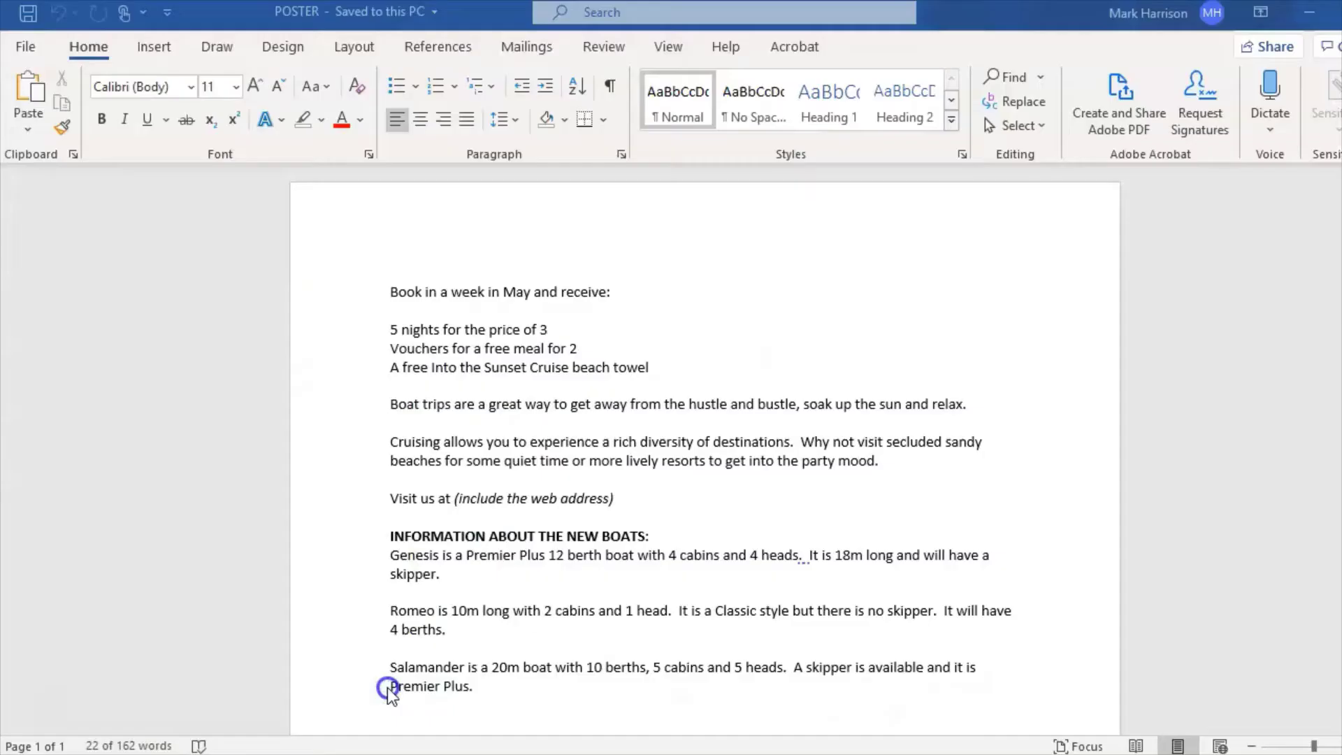
click(388, 285)
drag(387, 284, 557, 680)
key(ctrl+c)
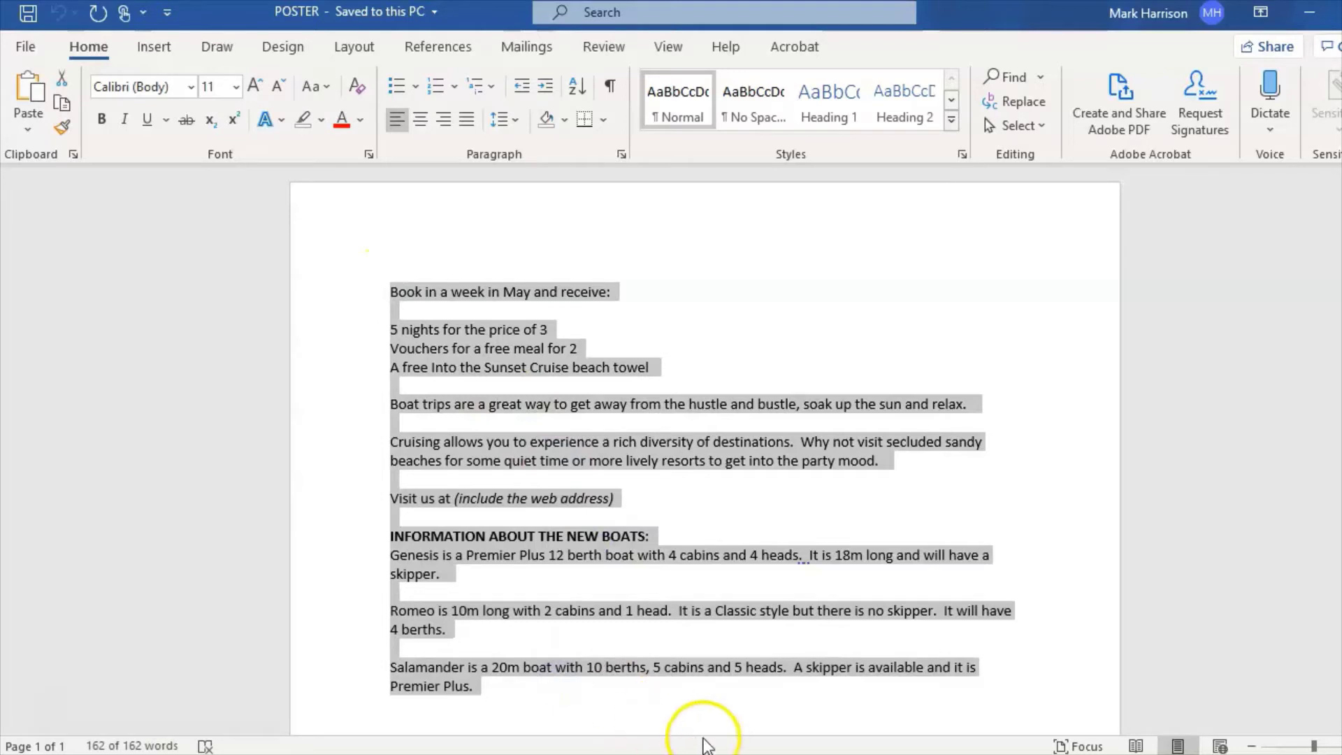
- Paste the POSTER text below the offer line in TASK A3, keeping source formatting
mouse_move(405, 751)
click(797, 692)
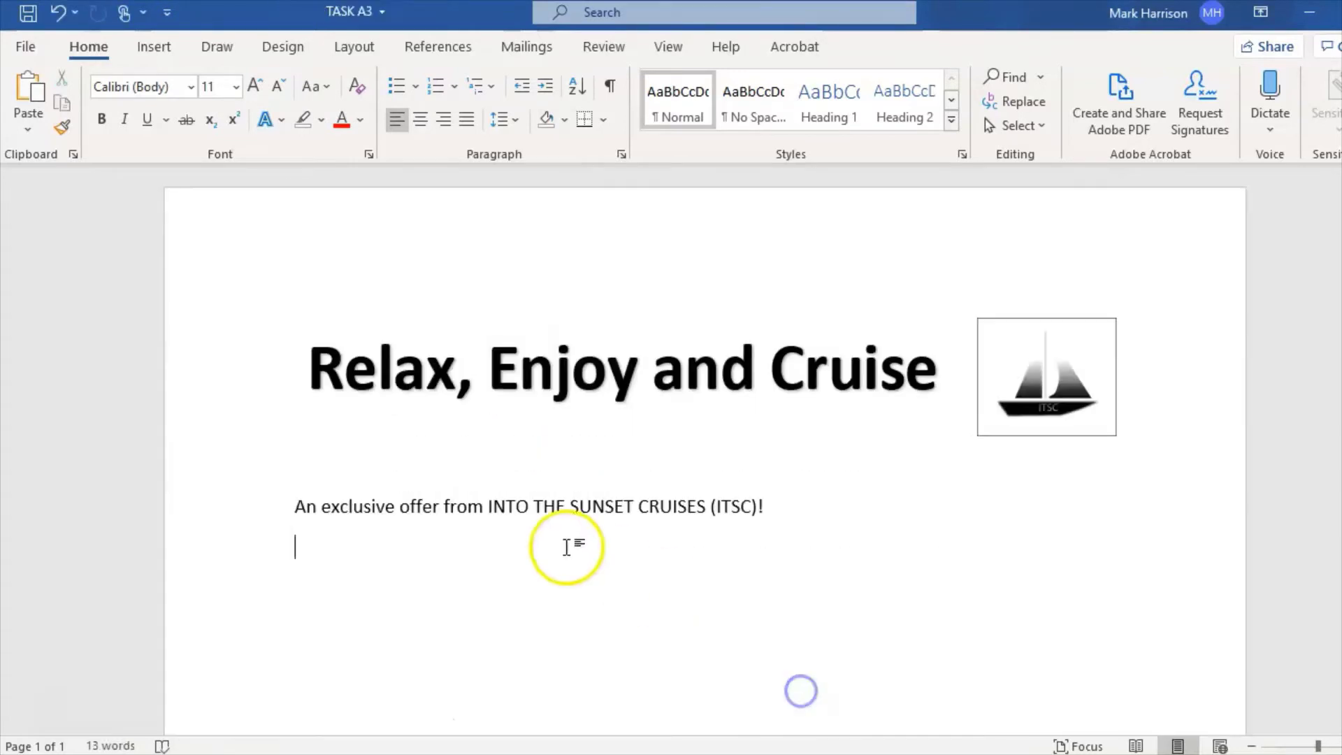
click(429, 563)
right_click(346, 552)
click(399, 317)
scroll(1294, 502, up, 1)
scroll(1293, 502, up, 3)
drag(291, 424, 789, 416)
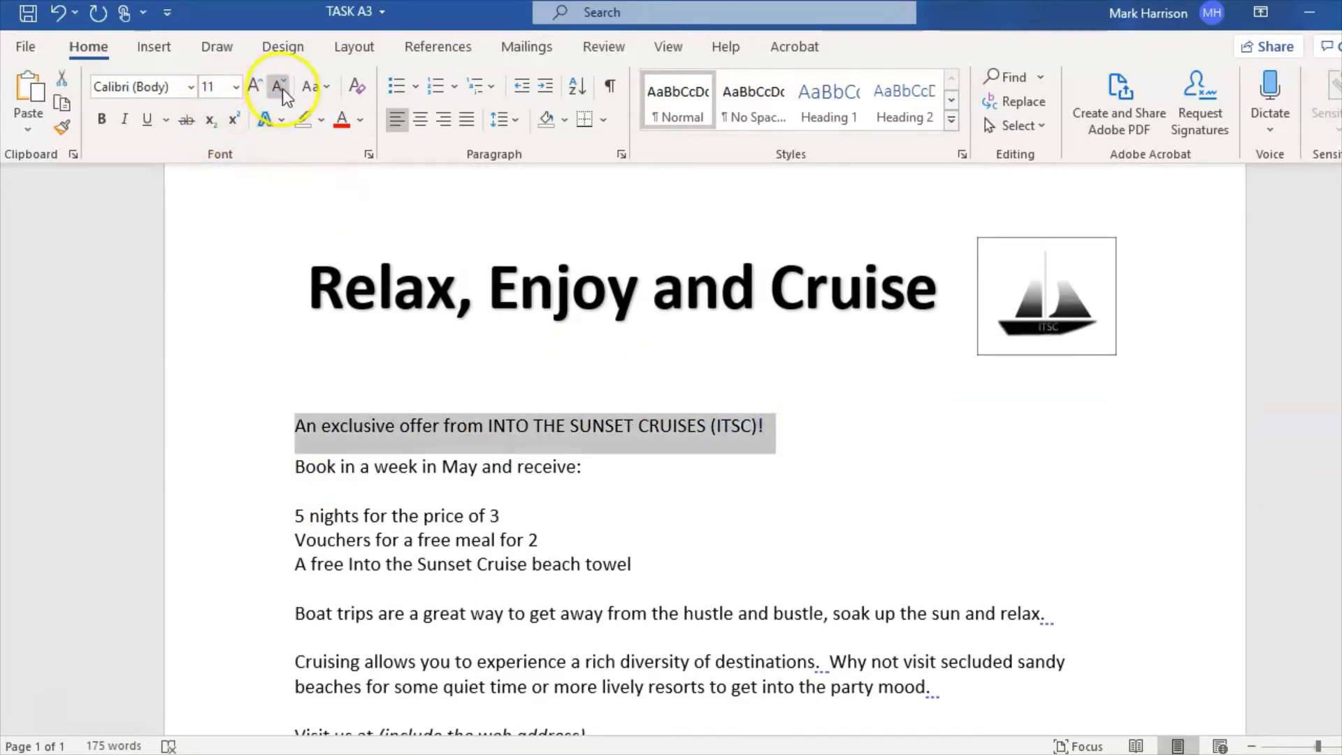
- Make the exclusive offer line bold at font size 14
click(255, 87)
click(255, 87)
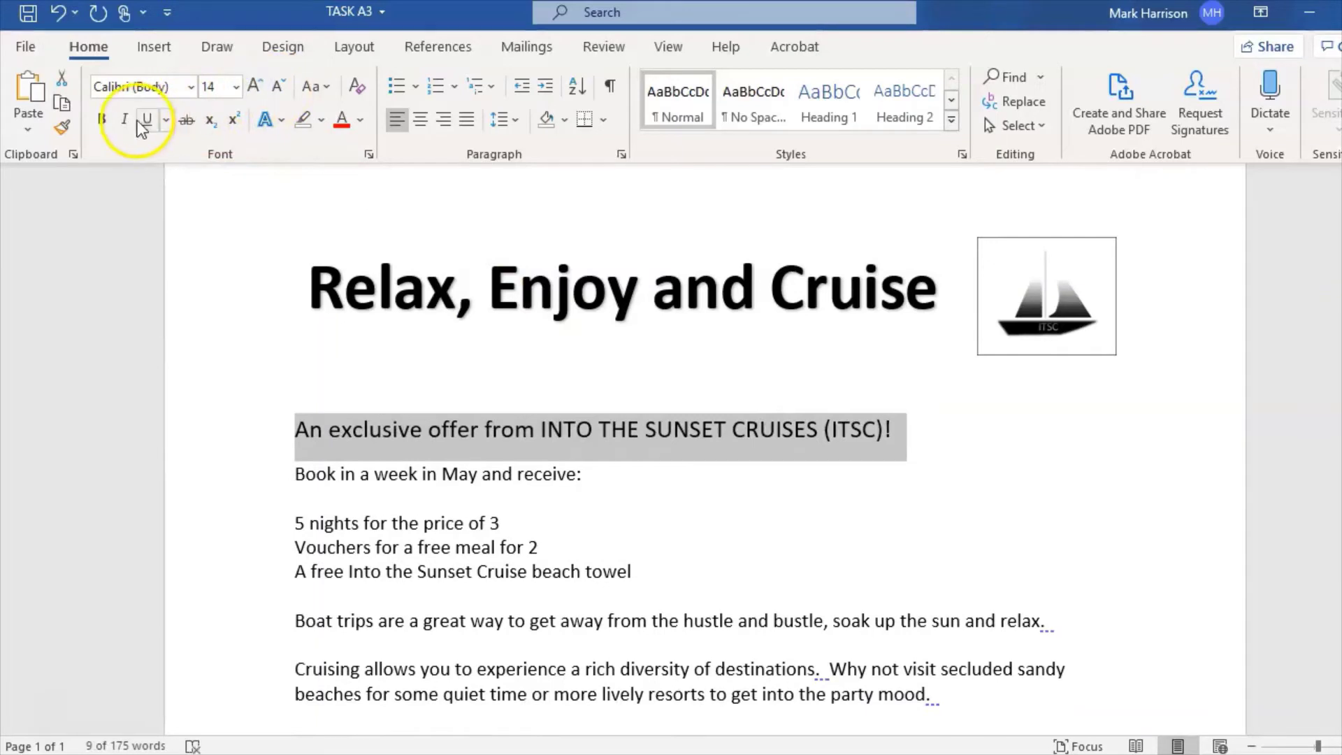
click(103, 119)
click(359, 502)
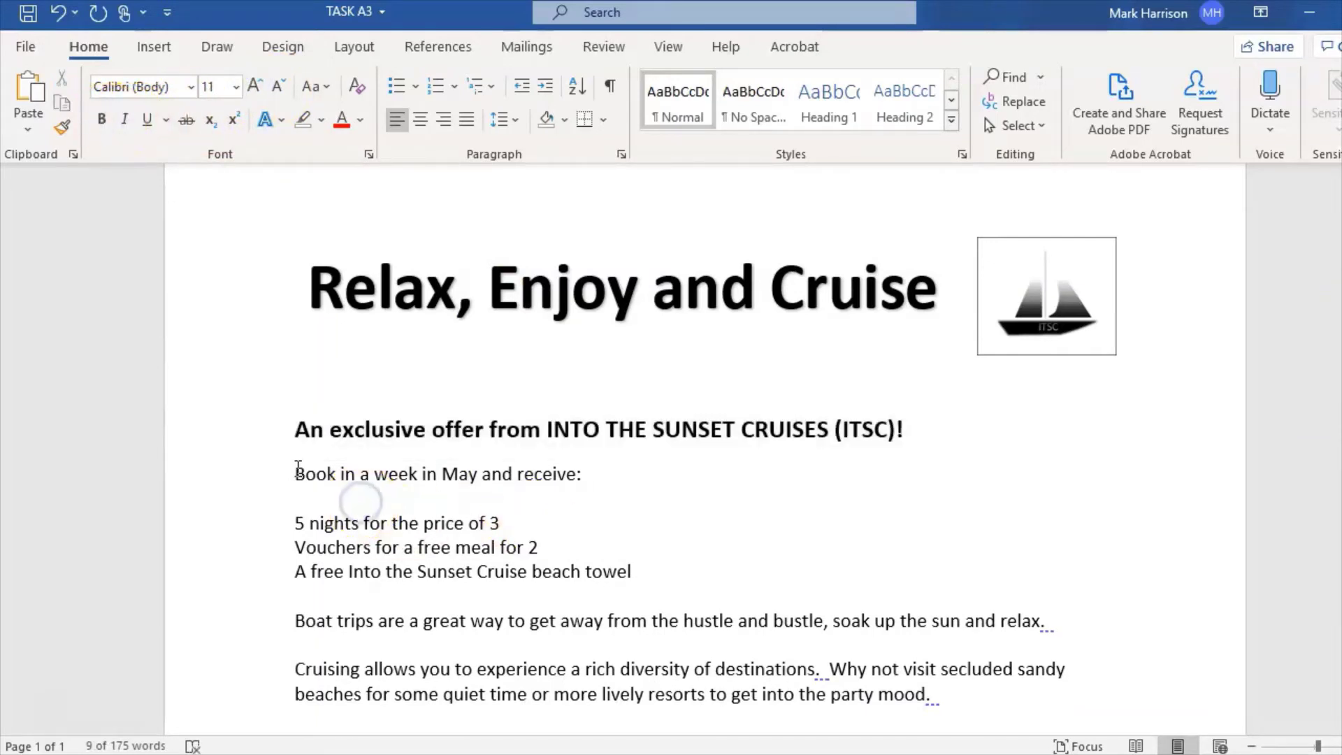
click(297, 472)
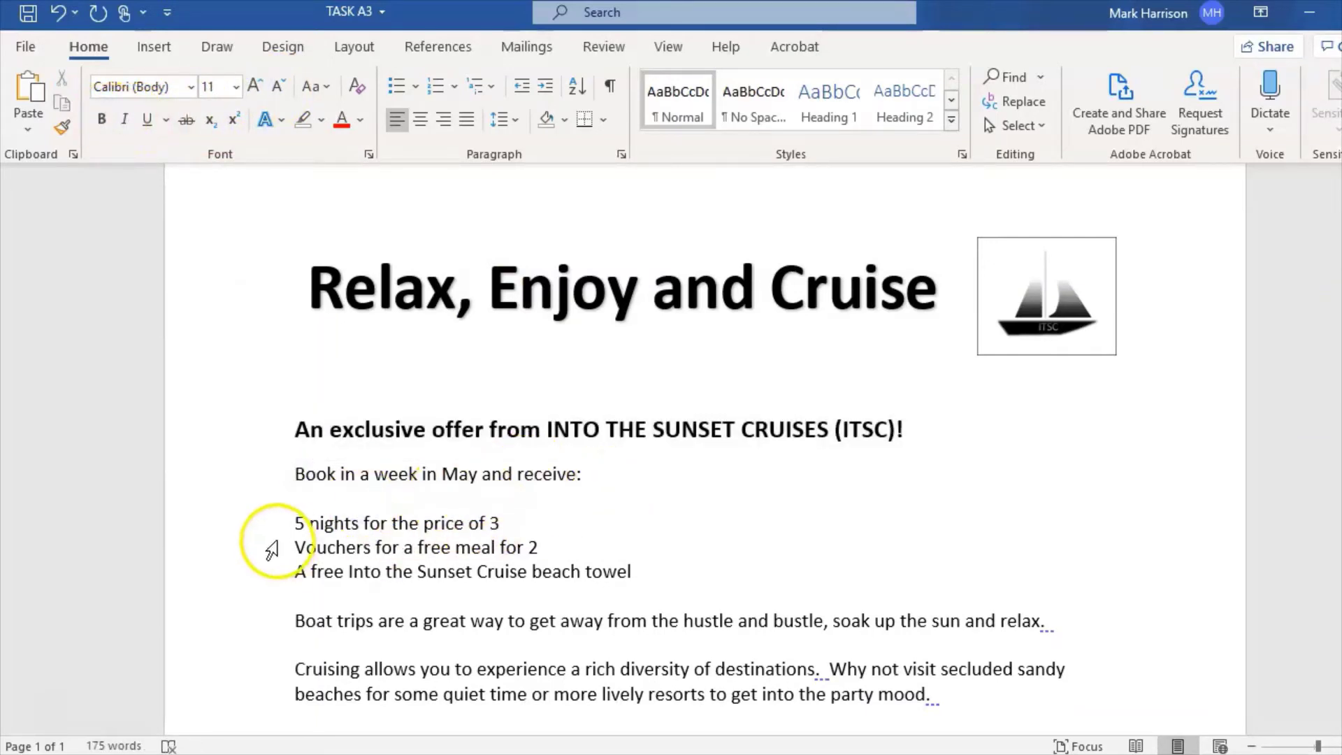
click(297, 522)
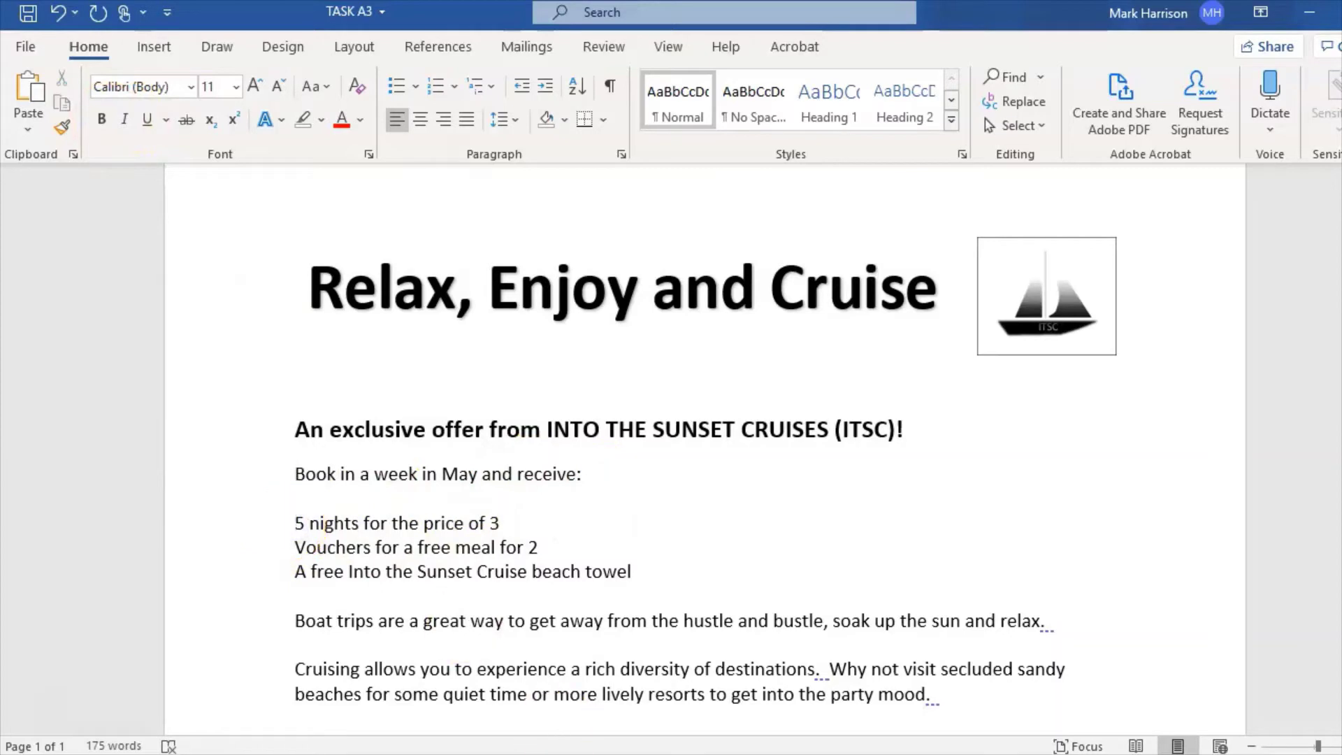
- Turn the three May booking offer lines into a bulleted list
mouse_move(539, 753)
click(465, 713)
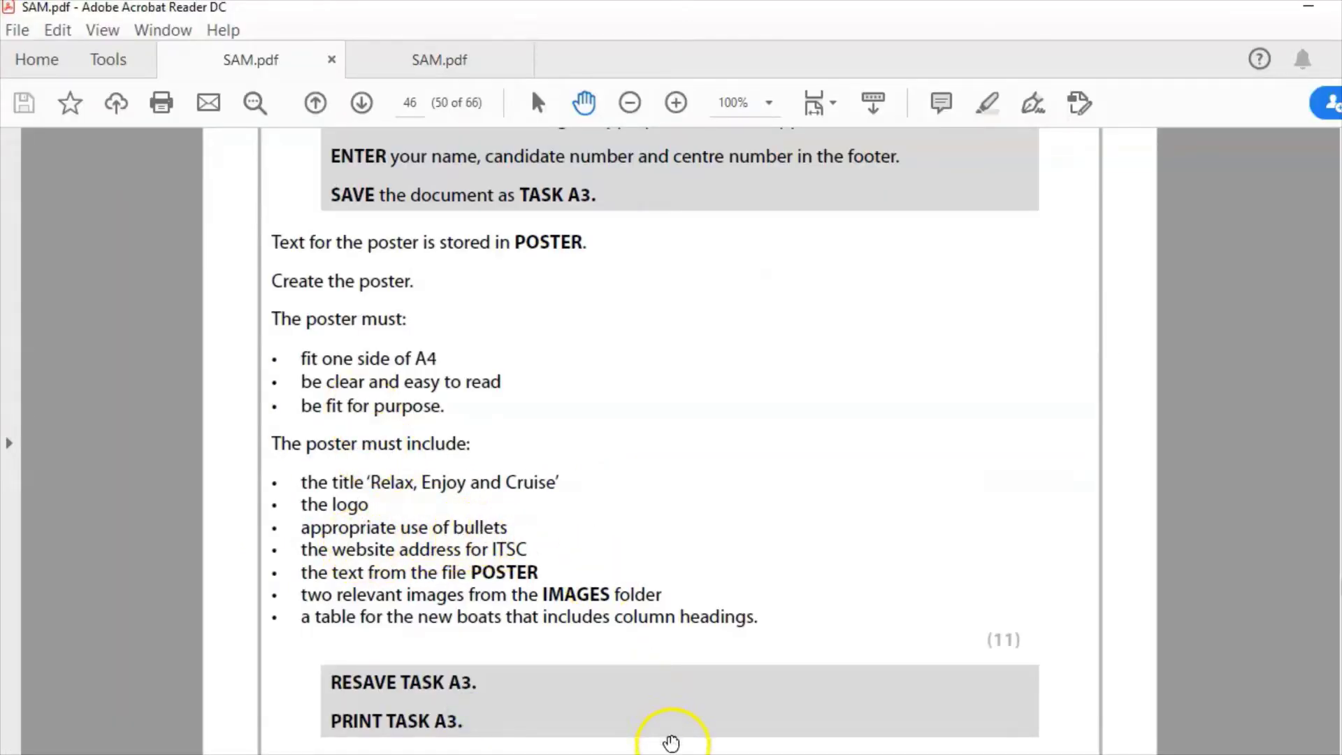
mouse_move(642, 753)
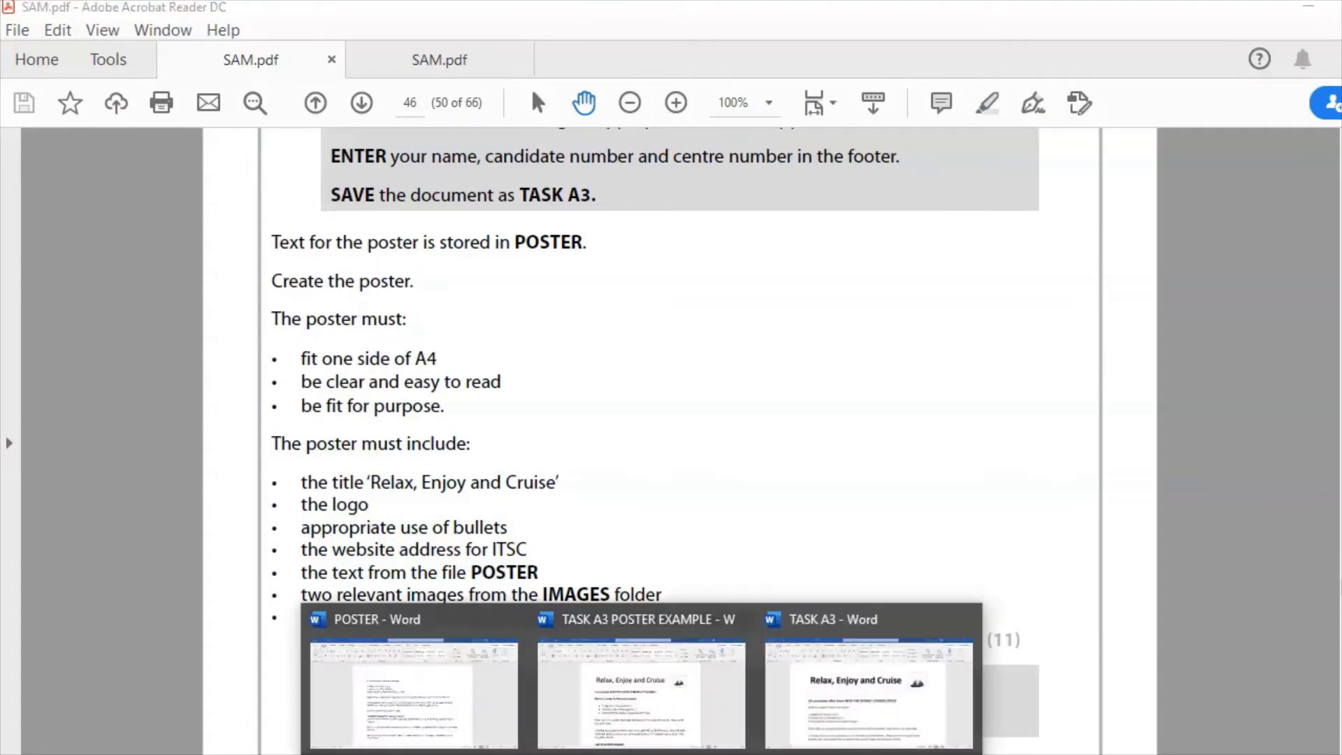
click(811, 699)
drag(639, 575, 310, 522)
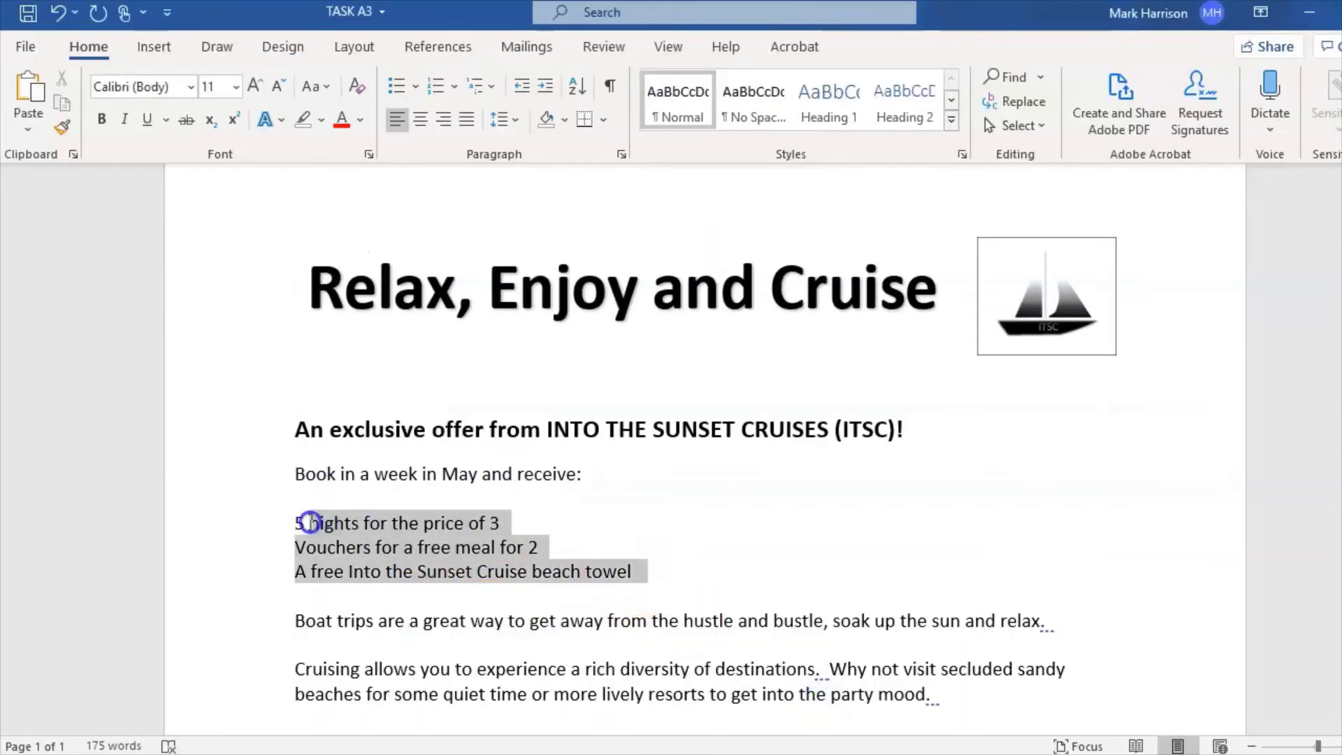
click(401, 93)
click(649, 521)
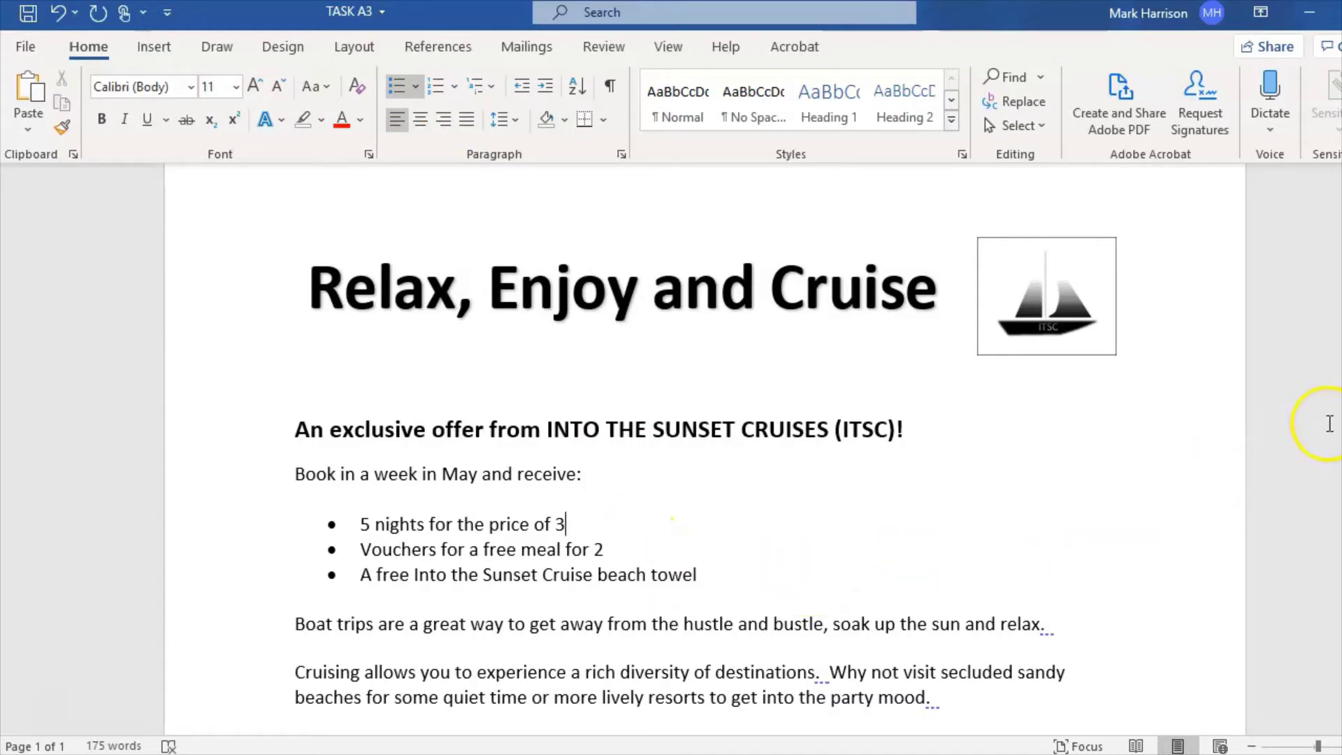
- Reduce the double spaces before 'Why' and after '4 heads.' to single spaces
scroll(1013, 482, down, 3)
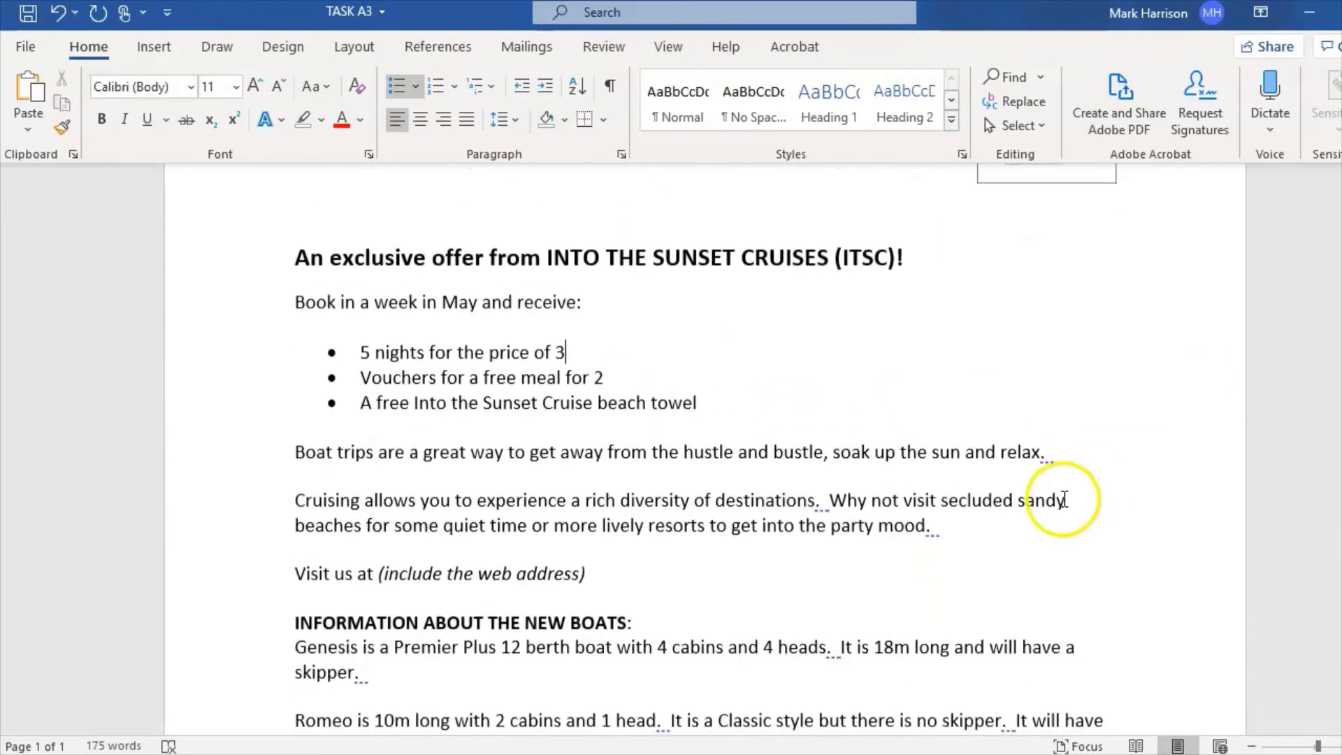
click(1061, 455)
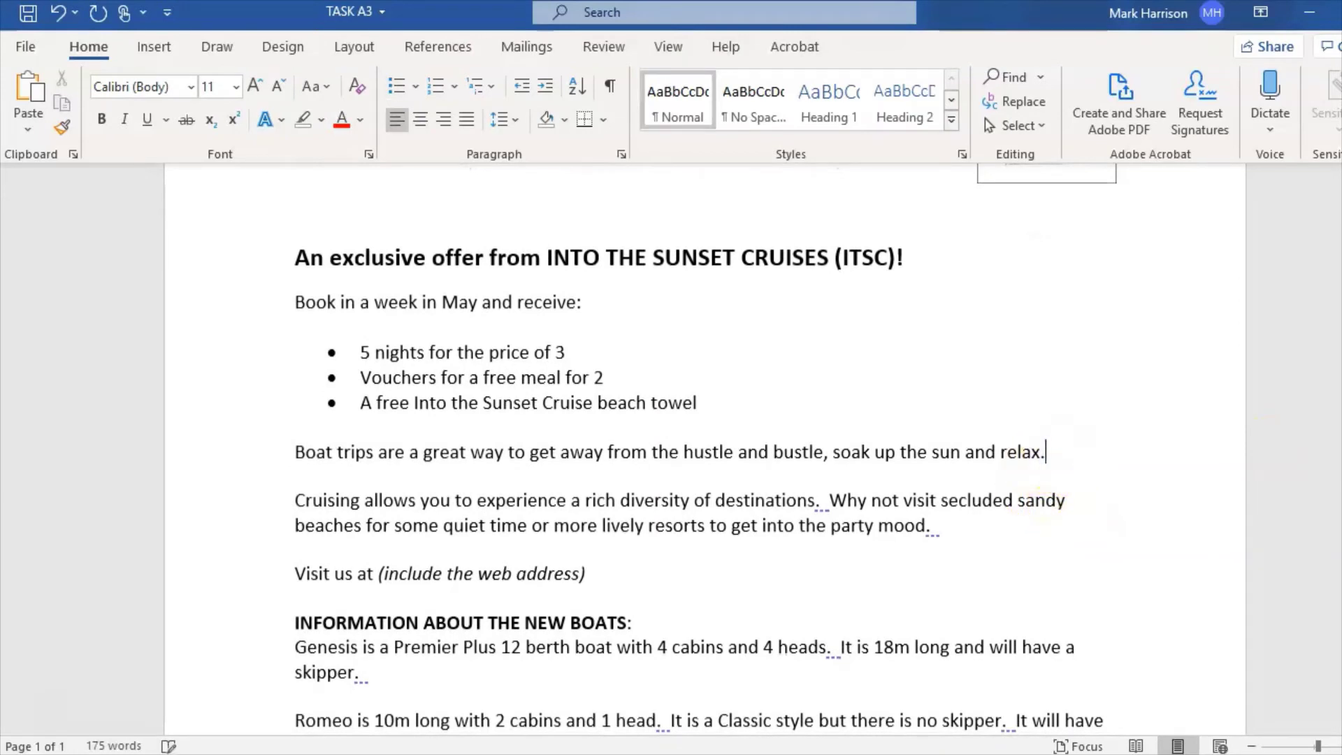
click(938, 525)
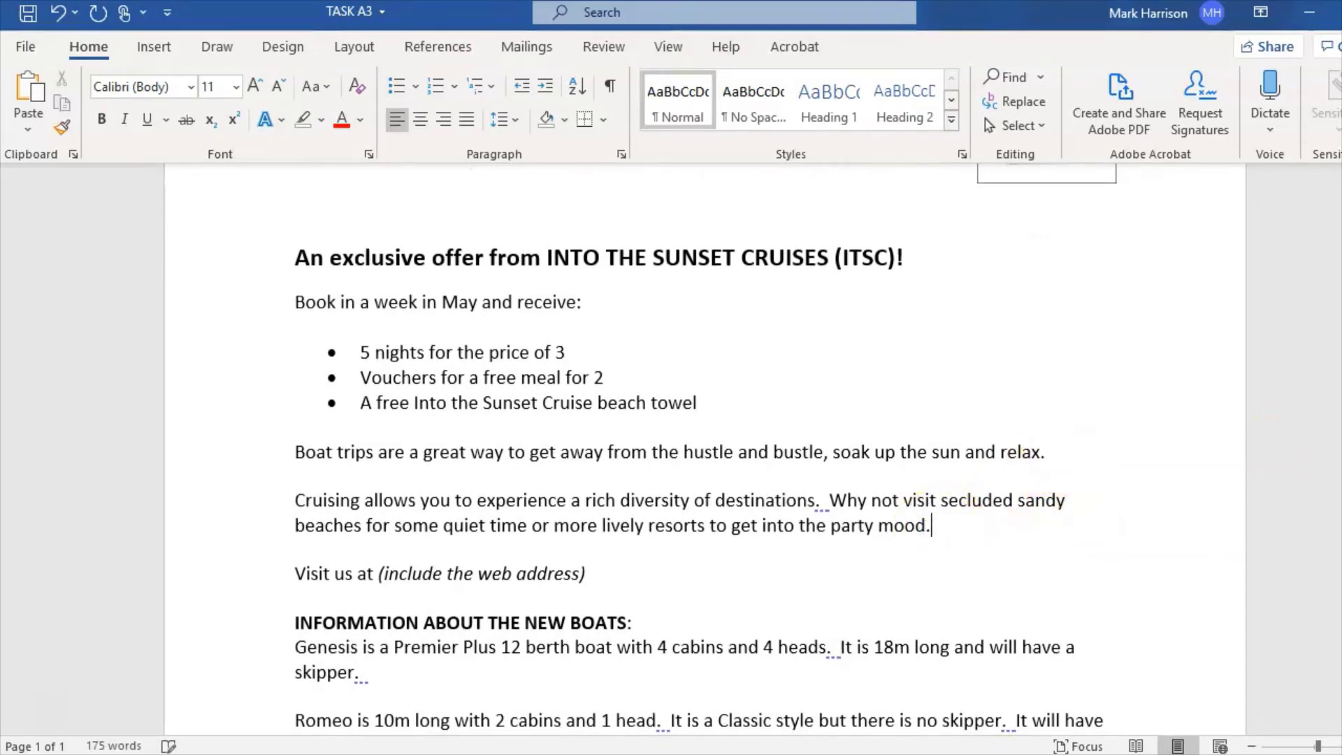
click(833, 498)
key(BackSpace)
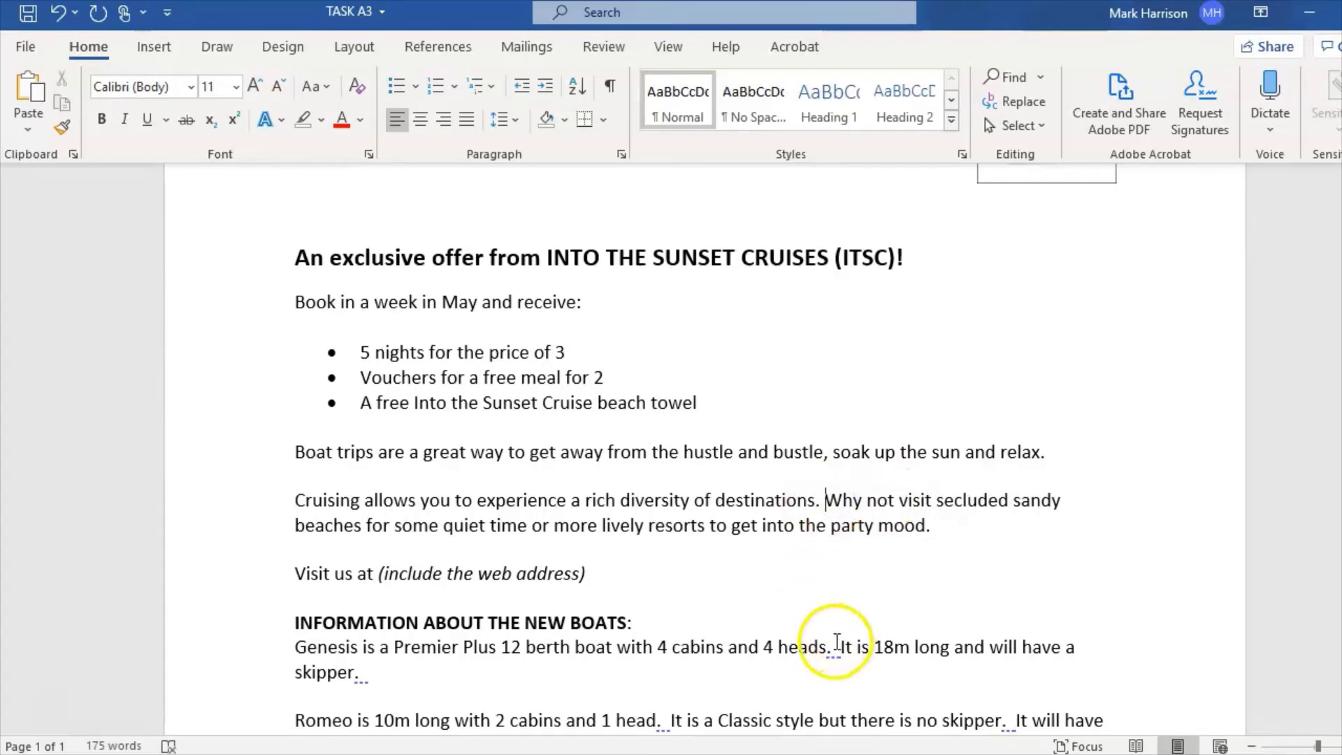
click(839, 647)
key(BackSpace)
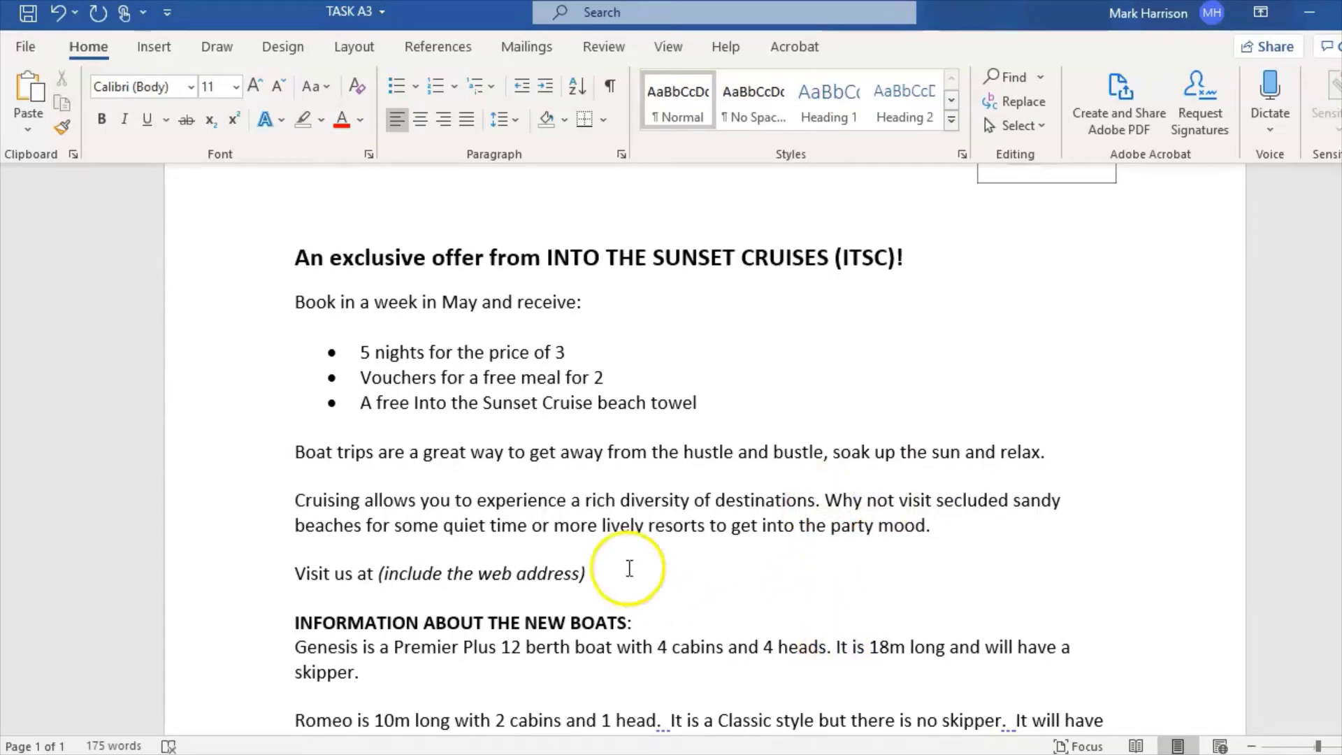
- Select the web address placeholder, then view the Task A3 mark scheme in SAM.pdf
click(598, 561)
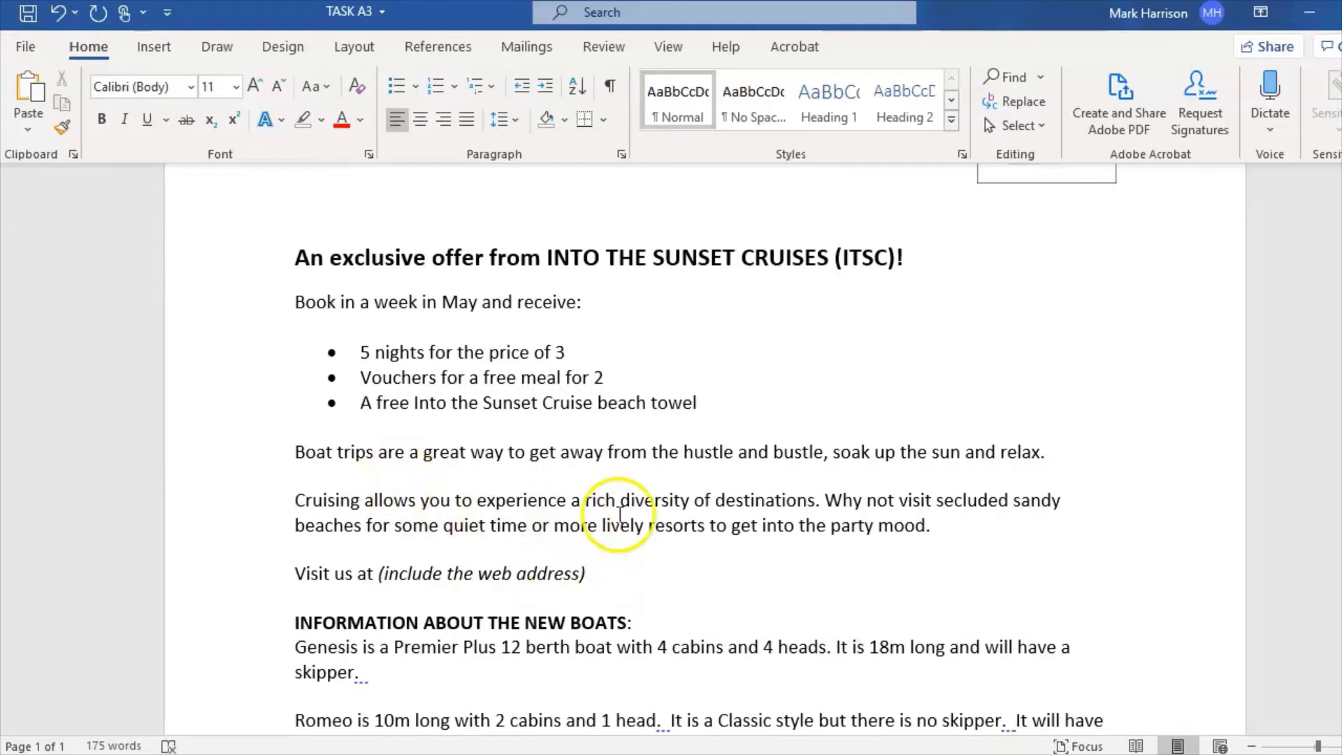
drag(599, 572, 381, 575)
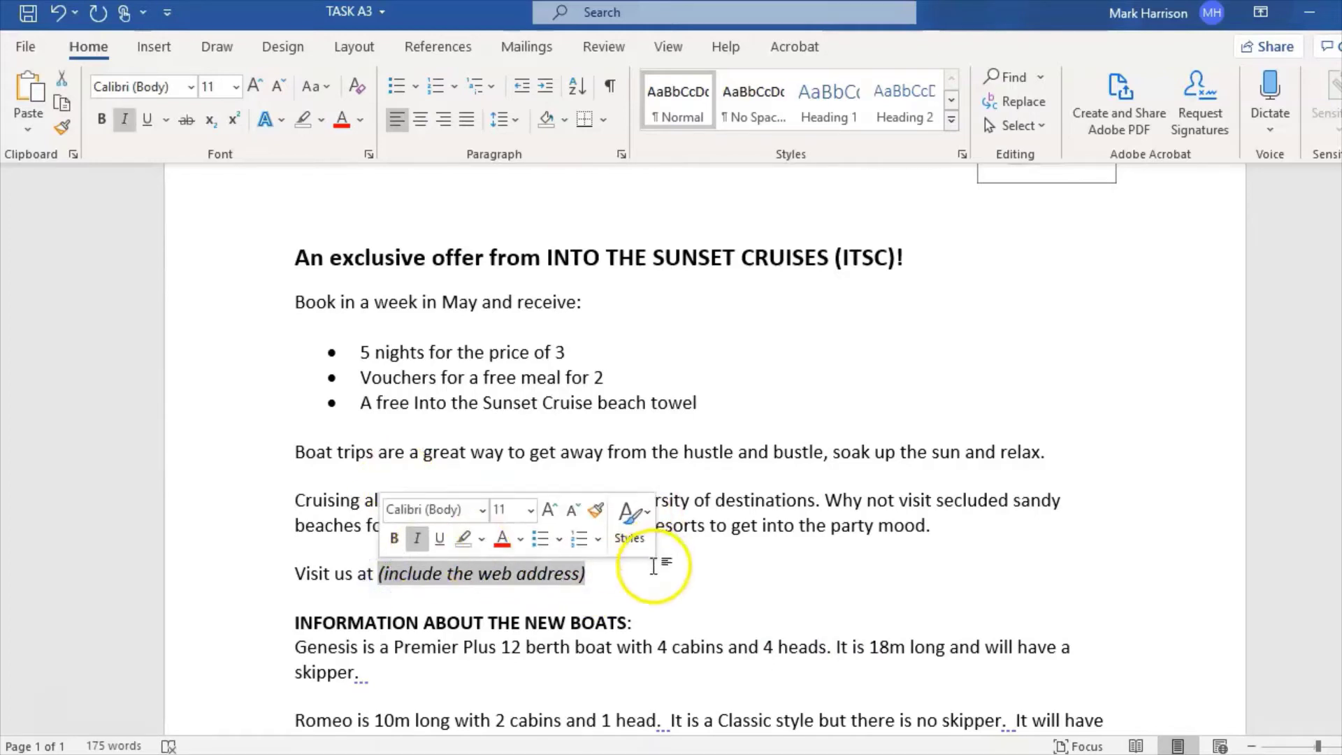
mouse_move(538, 753)
click(650, 693)
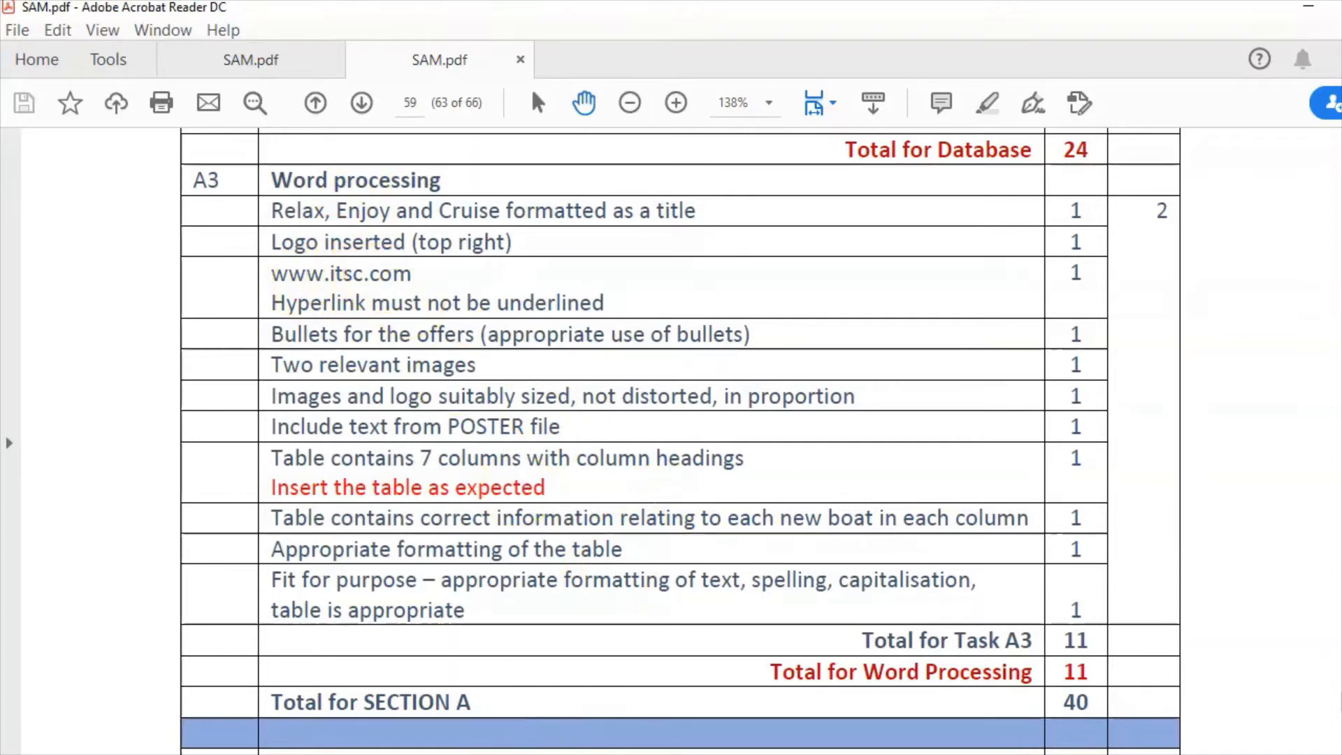
click(642, 753)
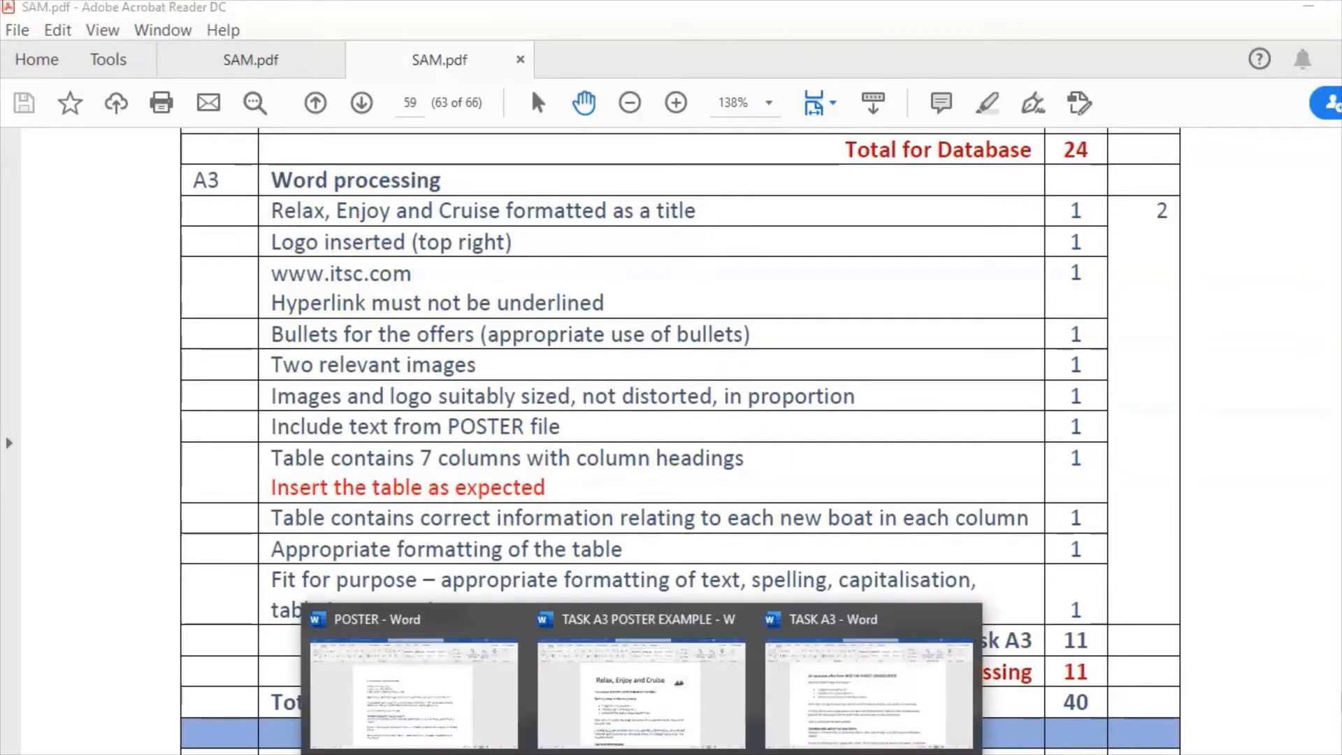
click(908, 713)
text(www.itsc.com)
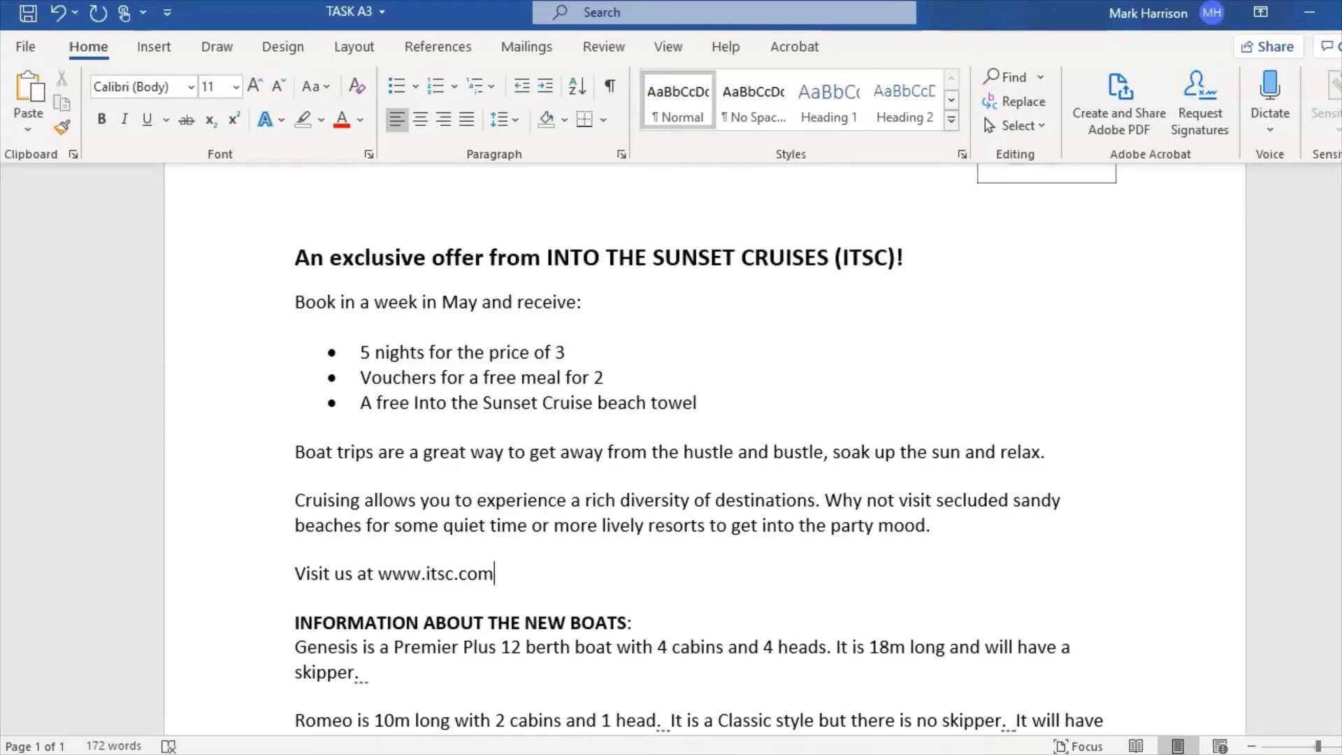
key(Return)
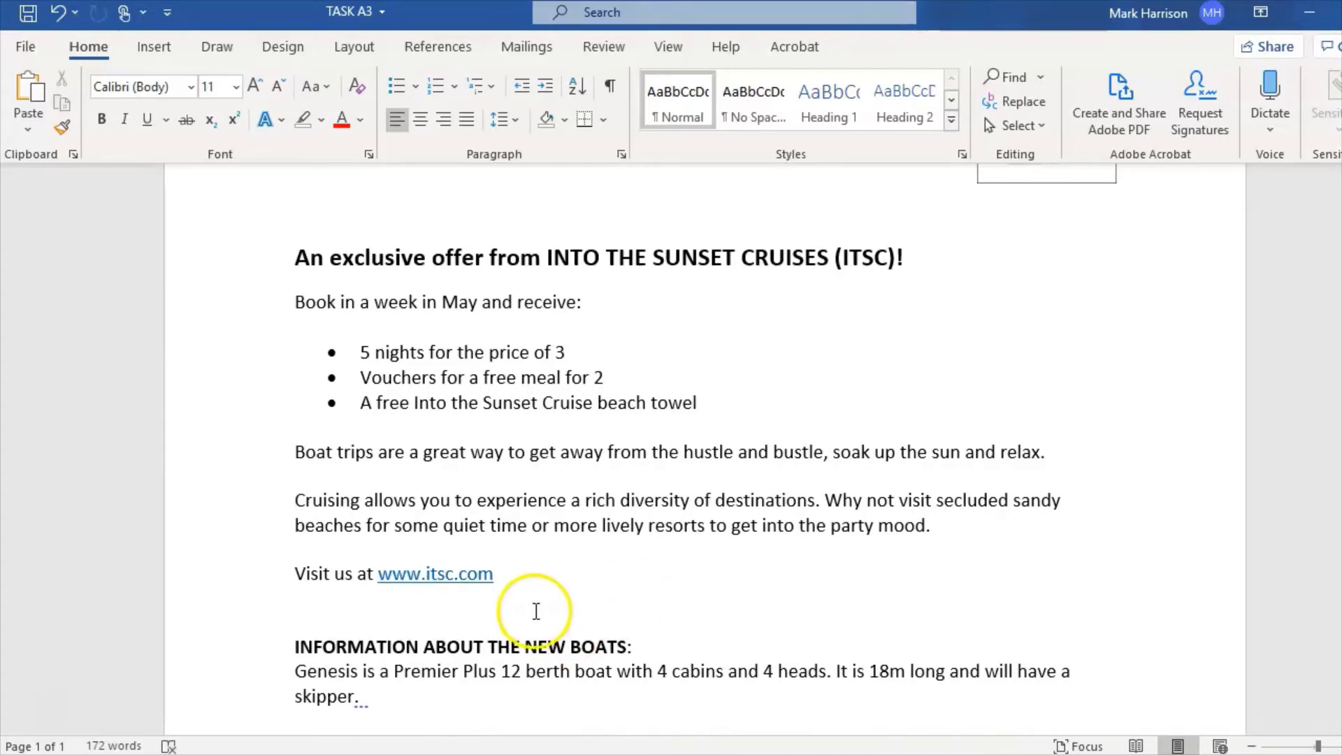
click(501, 574)
drag(501, 574, 397, 574)
right_click(401, 572)
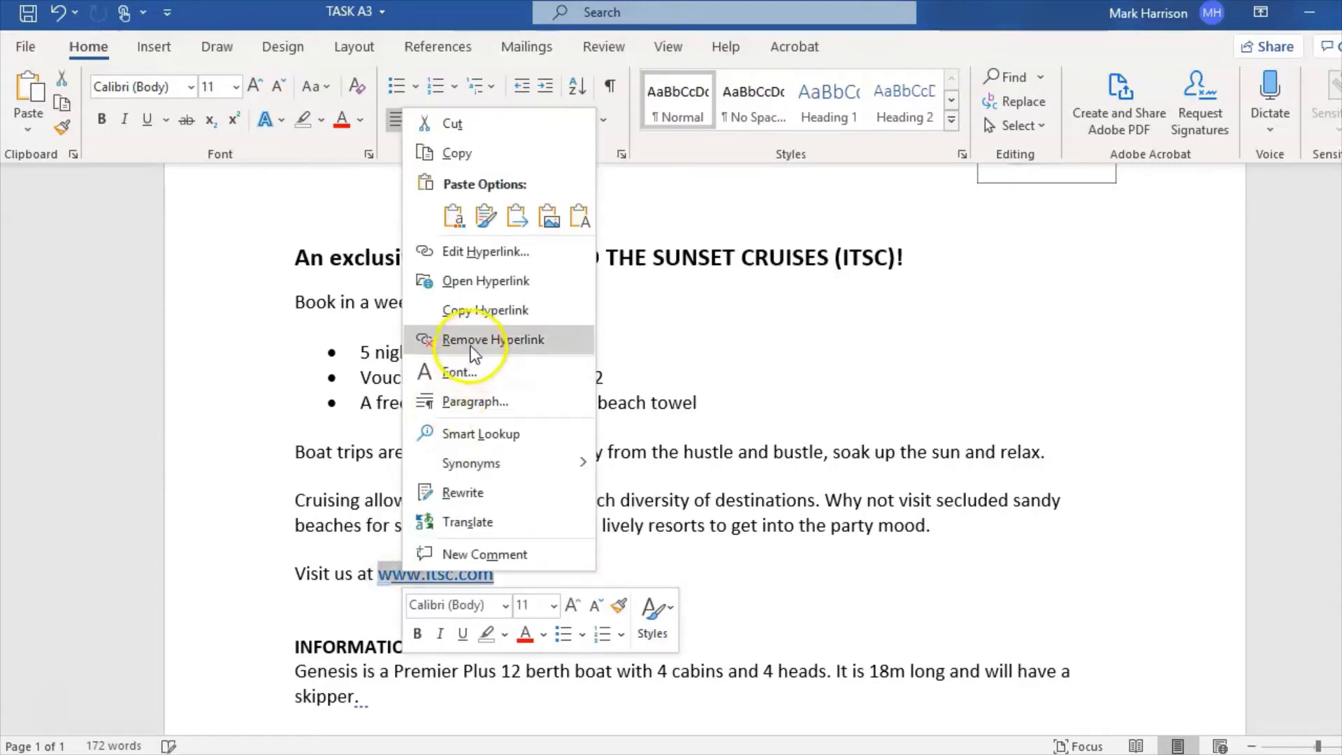
click(470, 343)
click(418, 599)
key(Delete)
drag(494, 574, 392, 584)
click(103, 119)
click(415, 431)
click(468, 724)
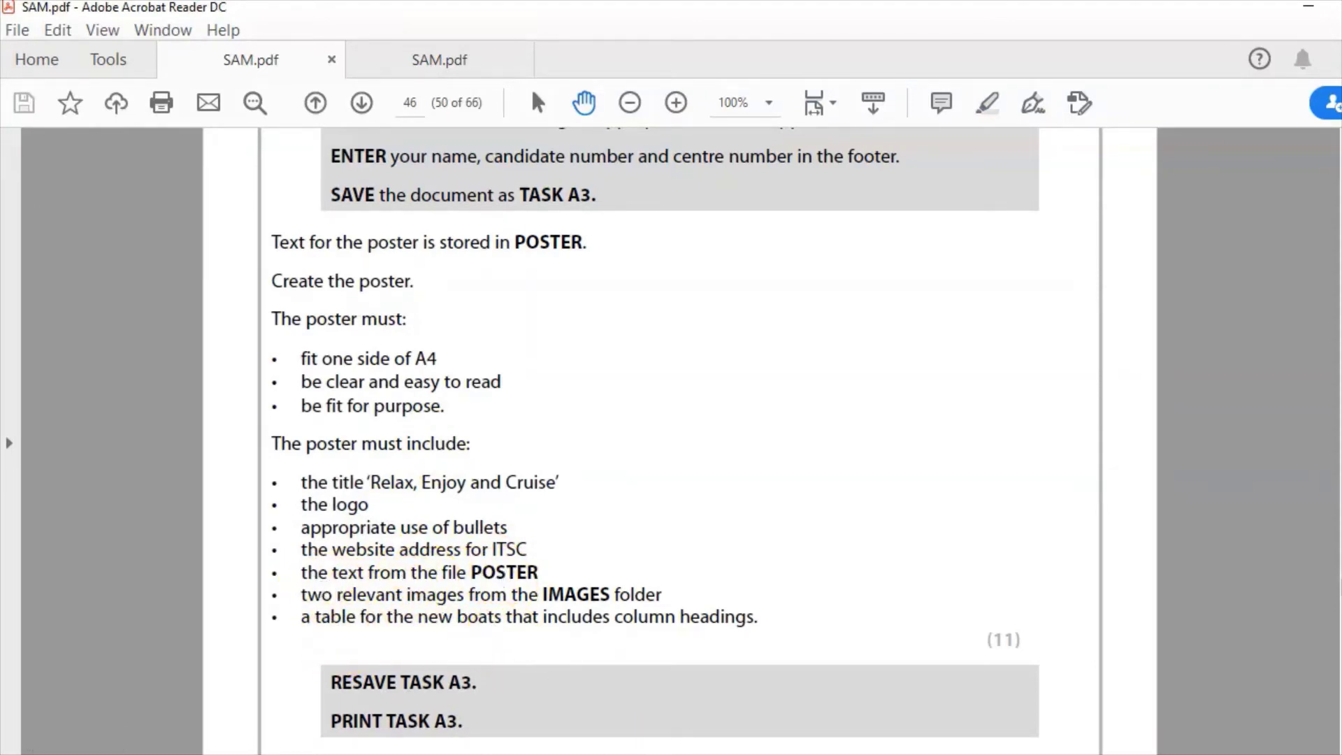
- Return to the TASK A3 poster and place the caret after the Genesis paragraph
click(852, 673)
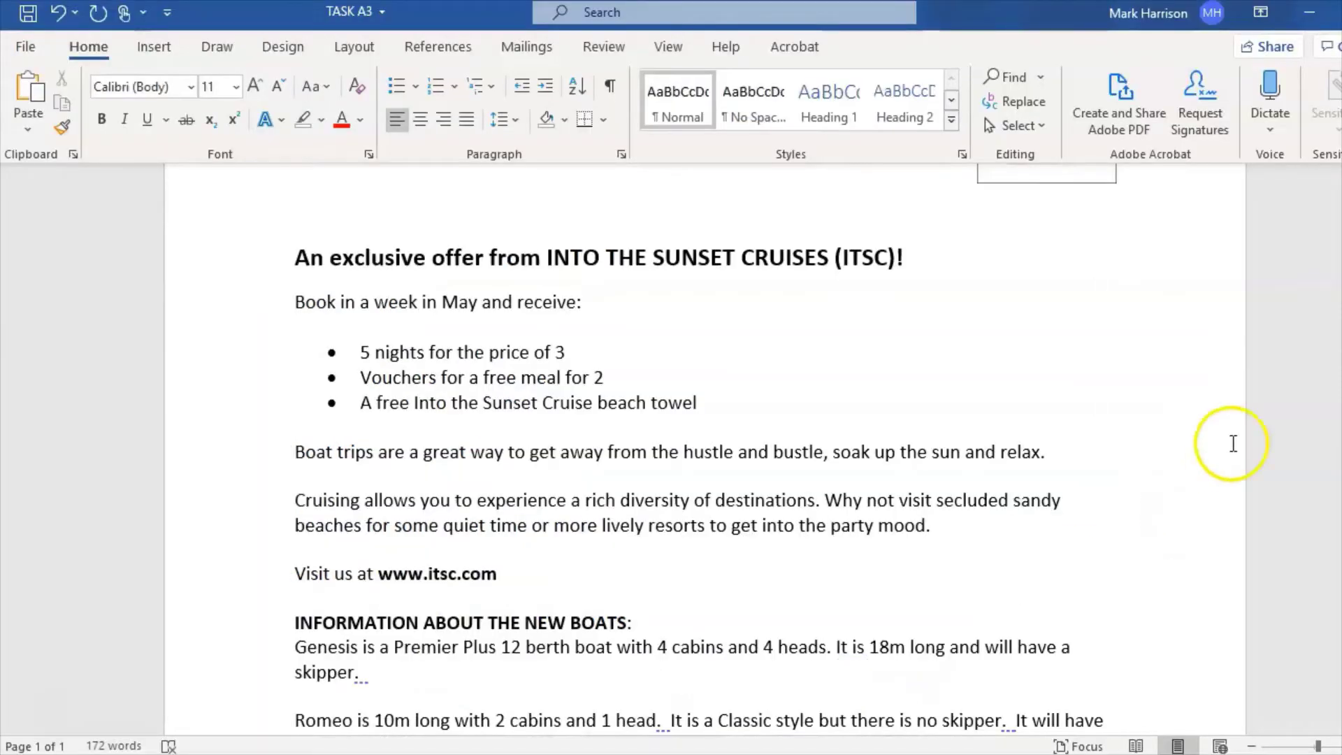
scroll(1256, 415, down, 3)
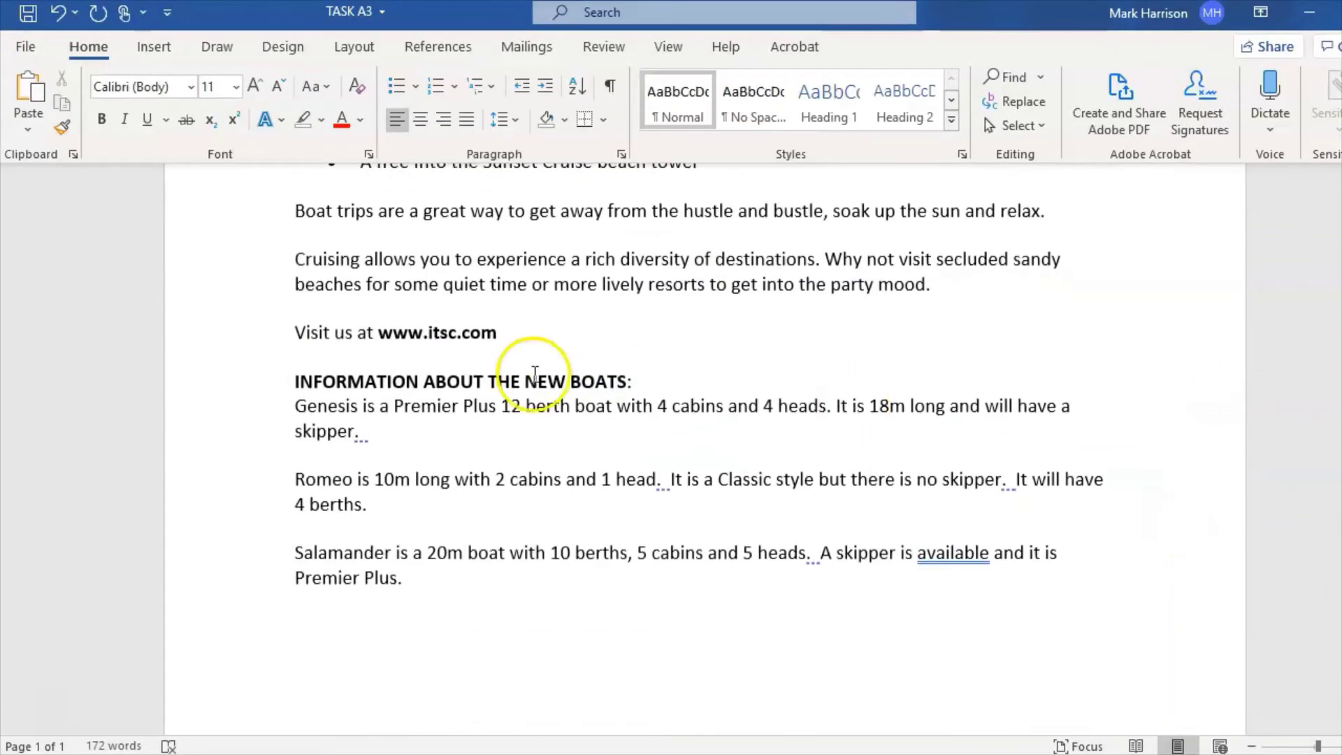
click(475, 428)
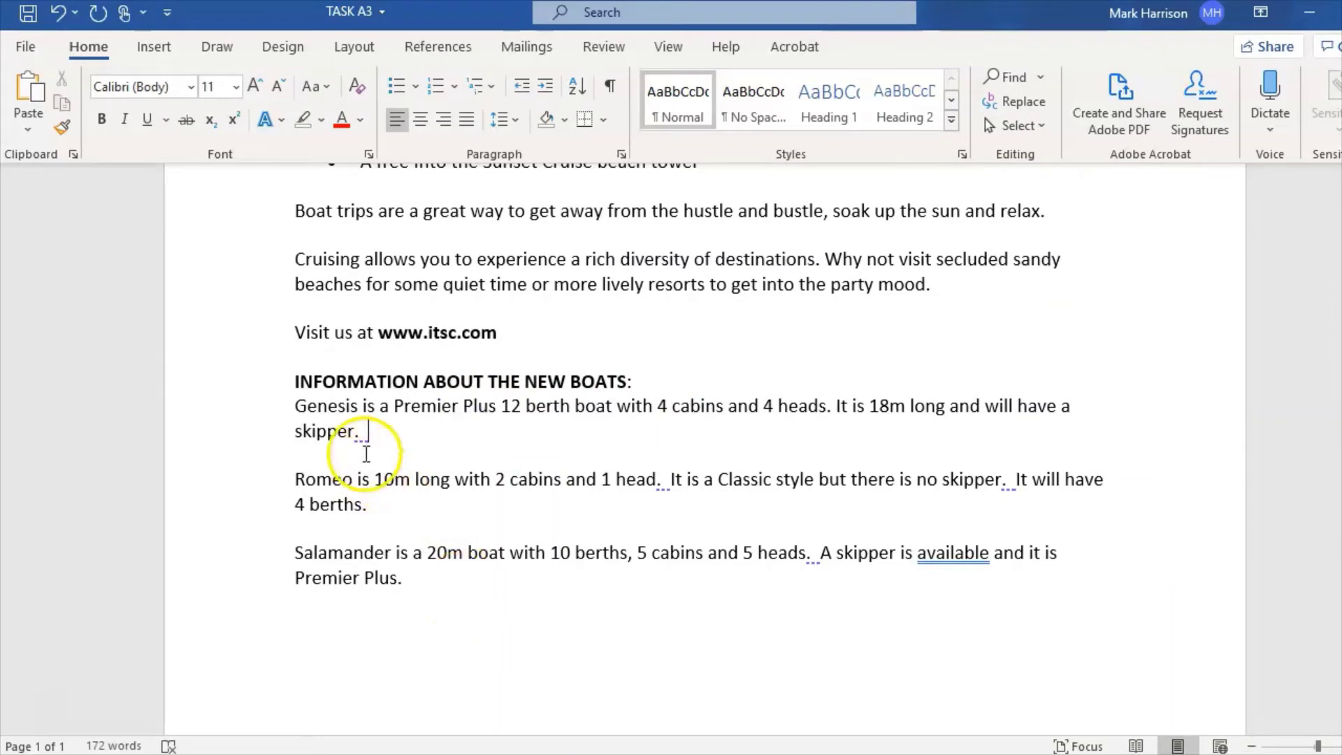
- Point out Genesis's details: Premier Plus, 12 berths, 4 cabins, 4 heads, skipper
click(336, 404)
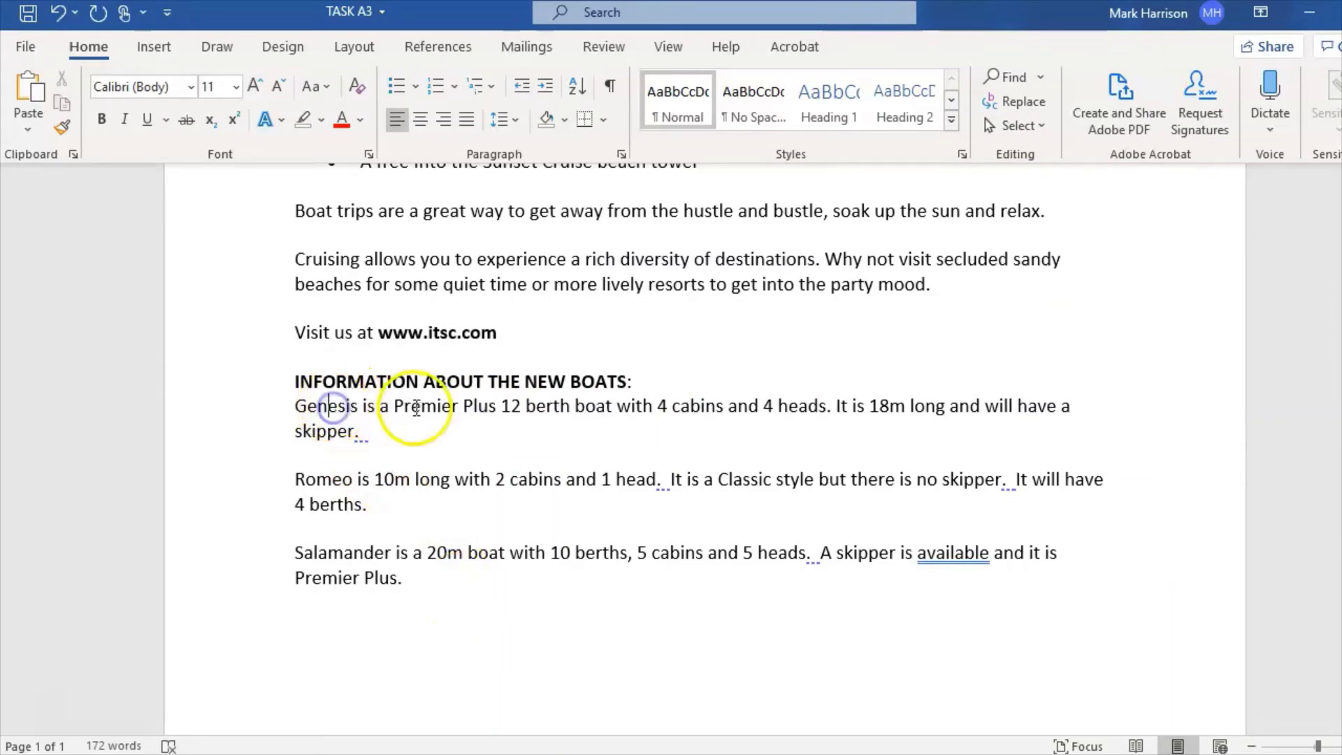
click(439, 405)
click(513, 407)
click(662, 405)
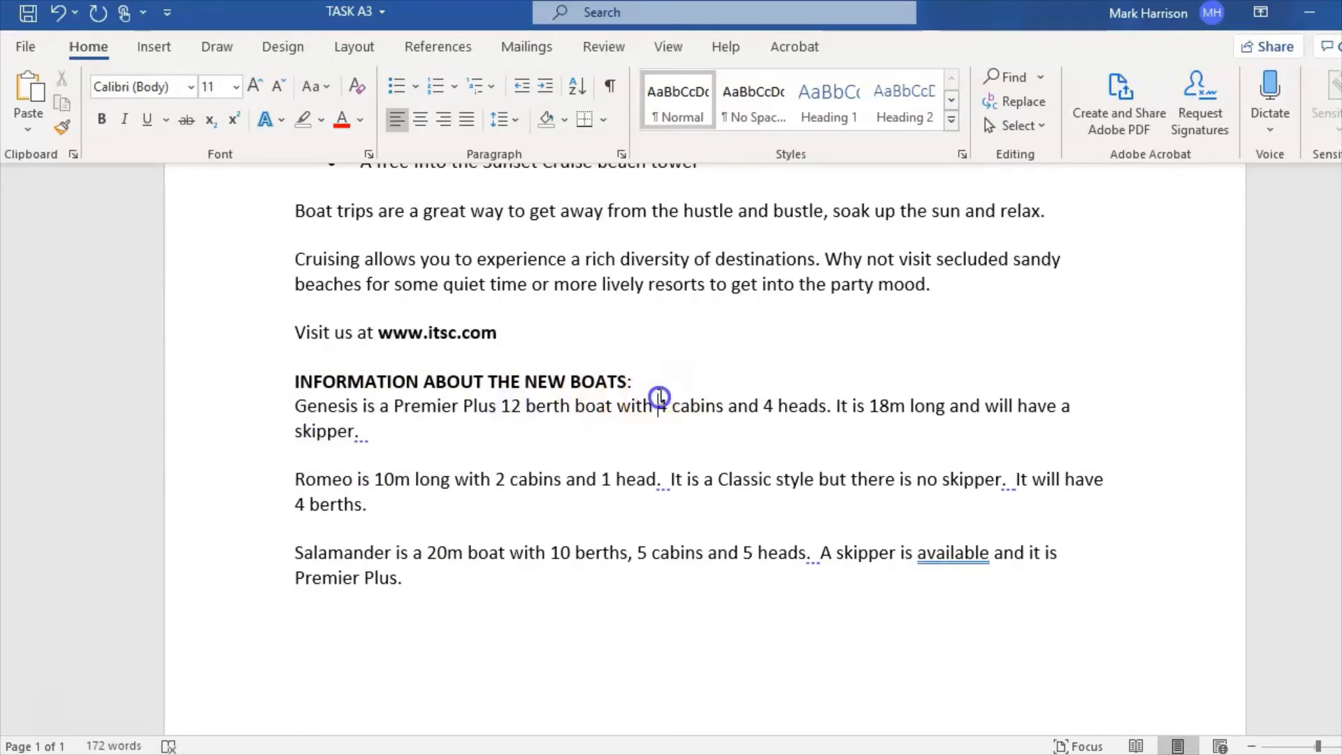
click(769, 405)
click(318, 432)
- Insert a 7-column by 4-row table after the Salamander paragraph and place the caret in its first cell
click(428, 587)
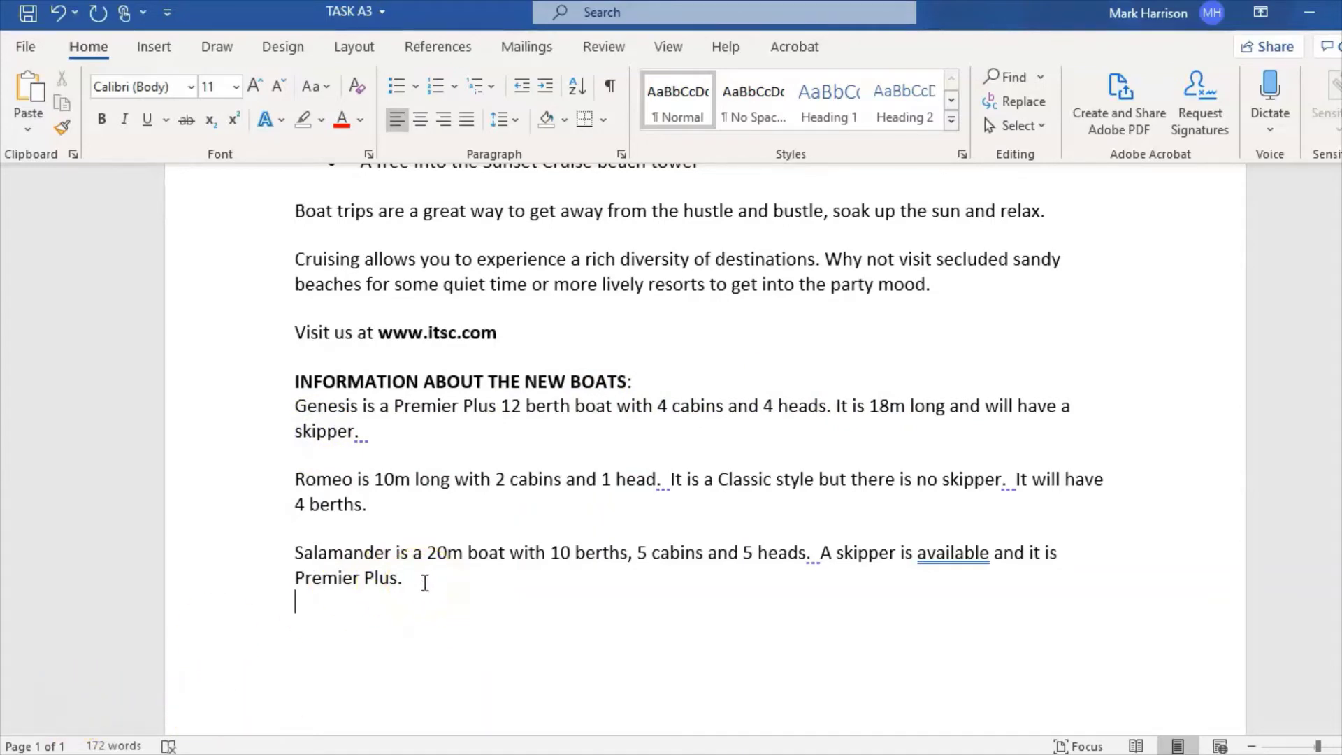
click(154, 46)
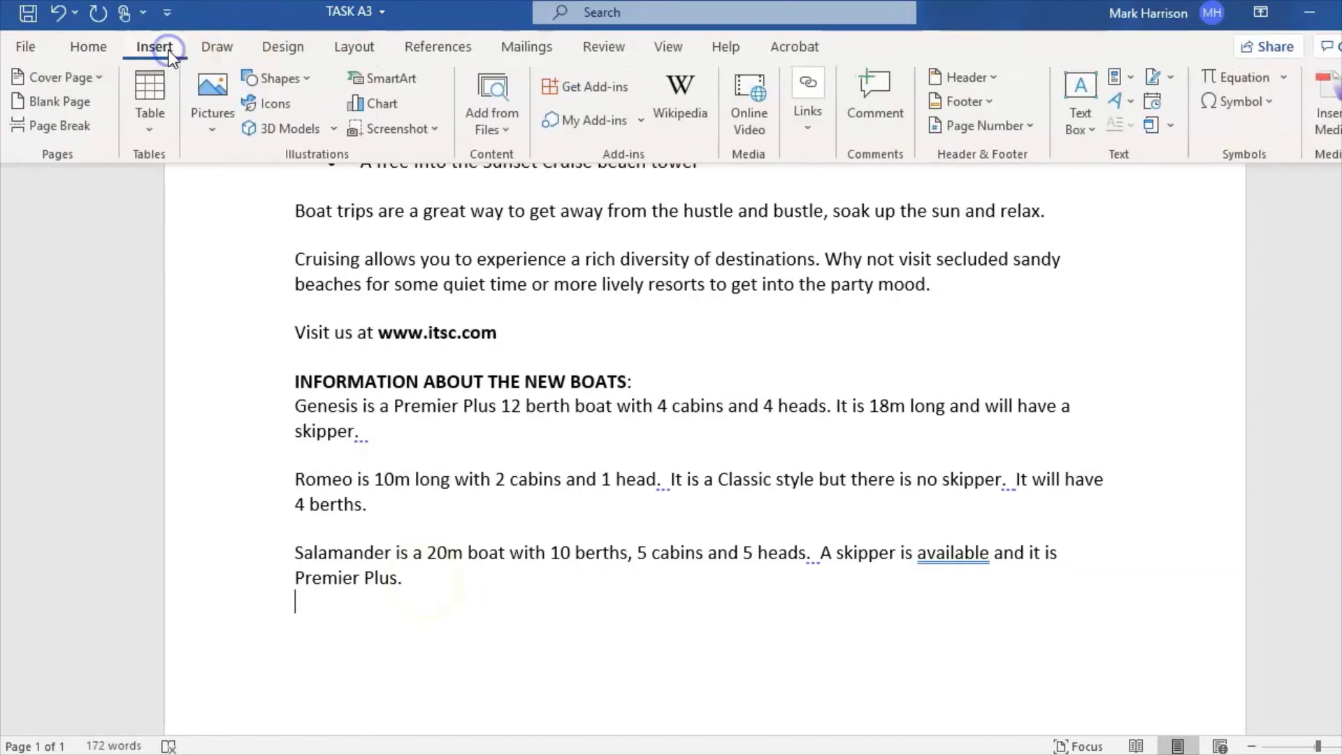
click(161, 131)
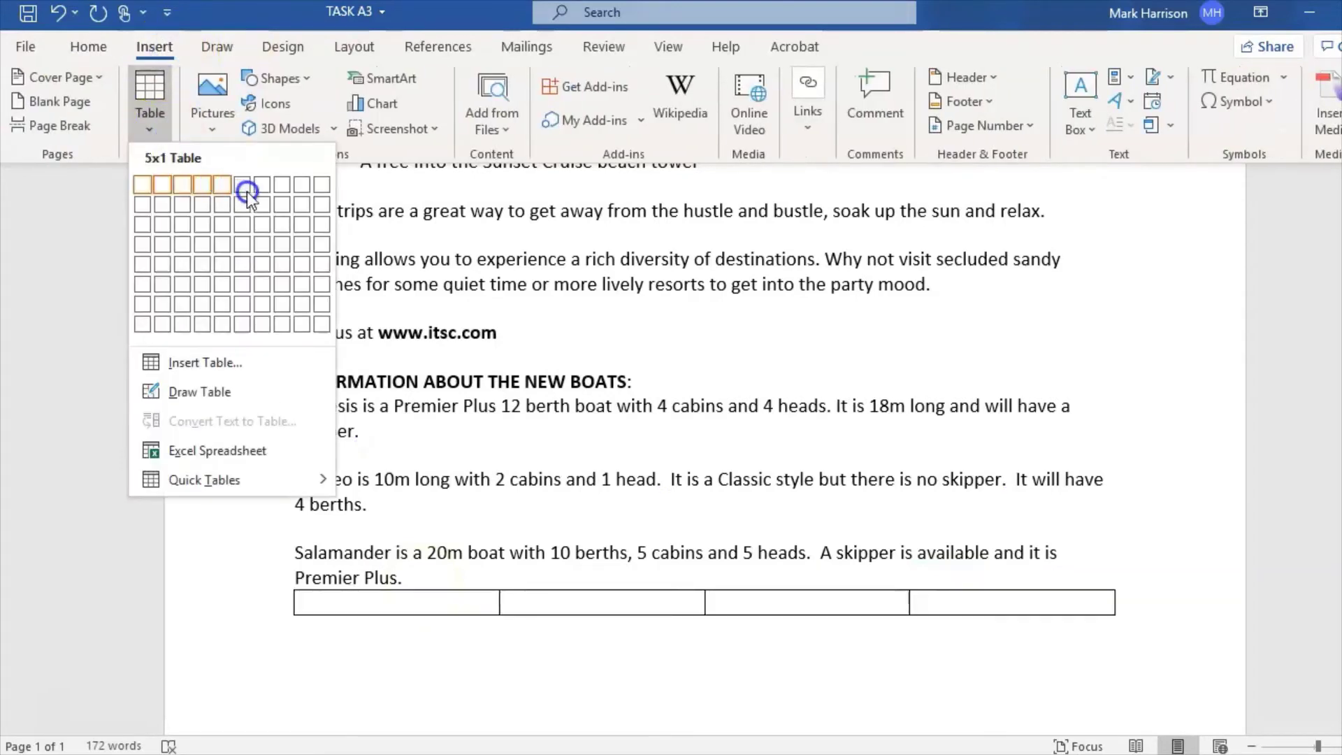
click(265, 240)
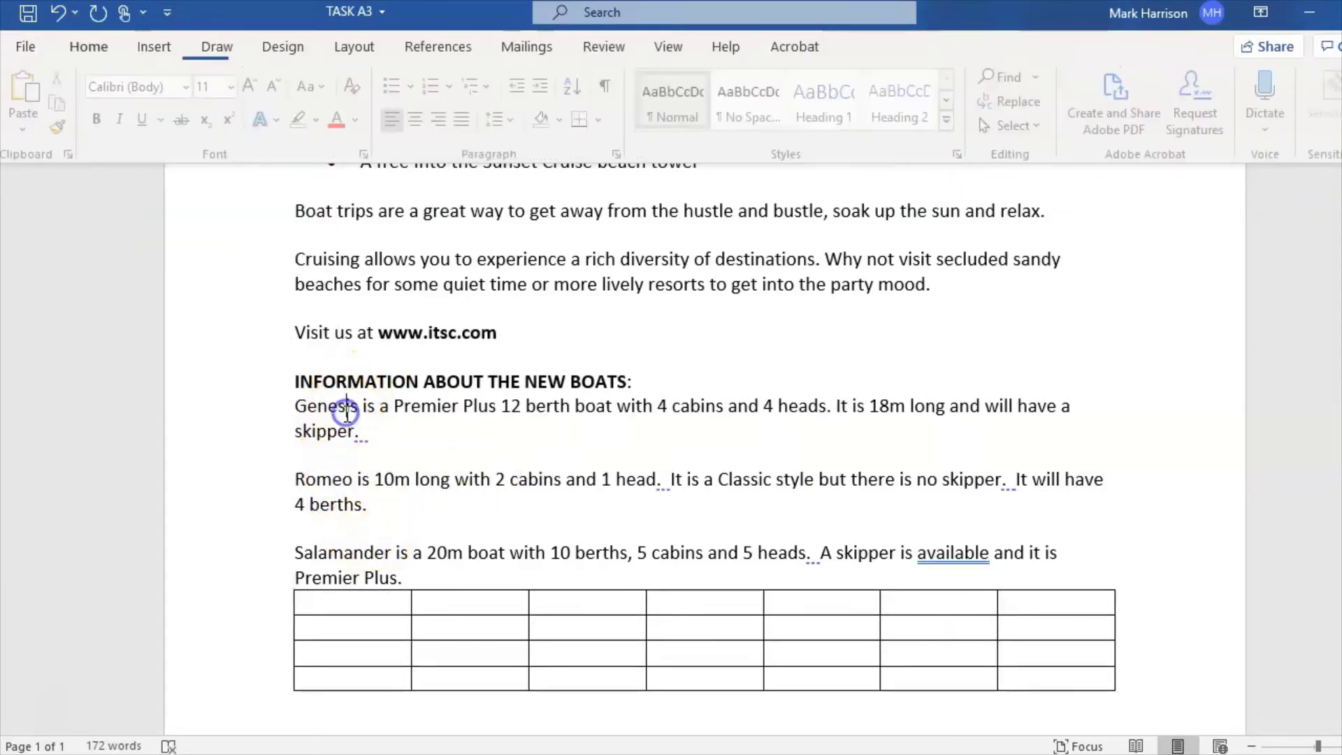
click(347, 479)
click(348, 602)
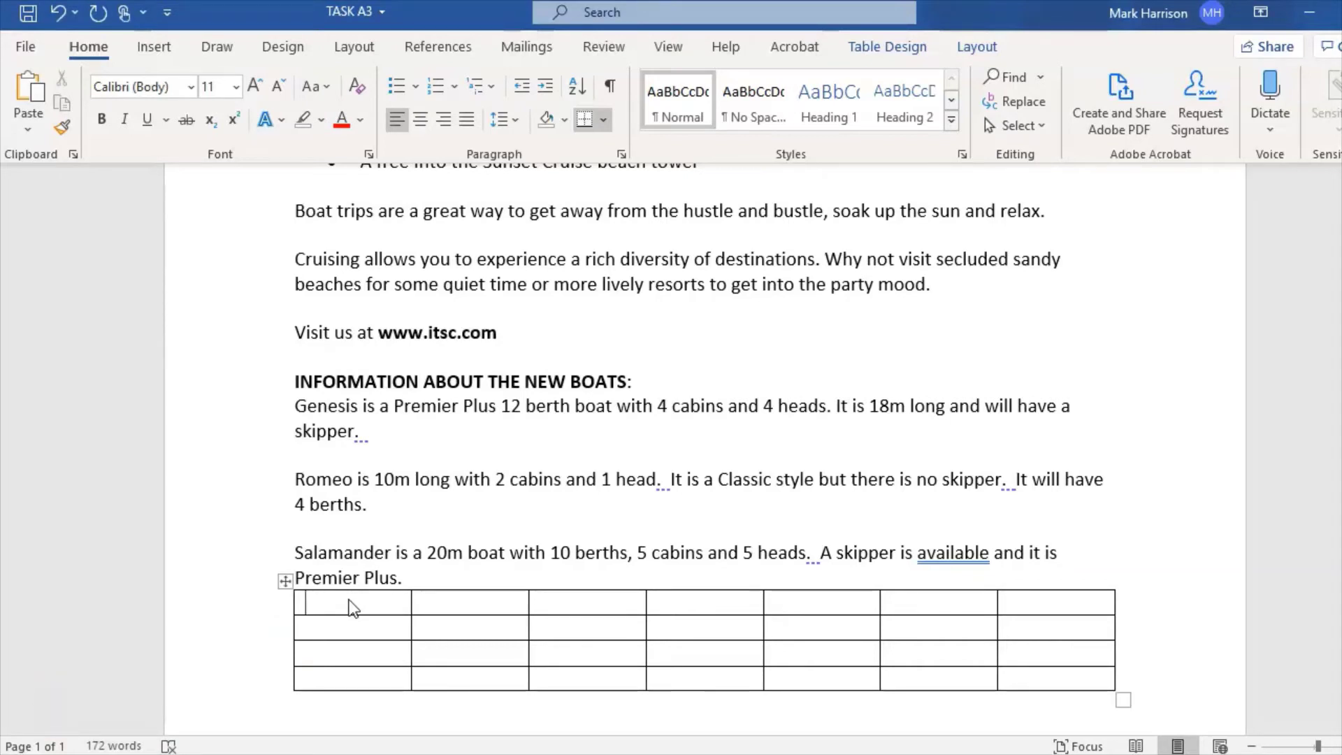
- Type the header row: Name, Style, Berths, Cabins, Heads, Length (m), Skipper?
text(Name)
key(Tab)
text(Sty)
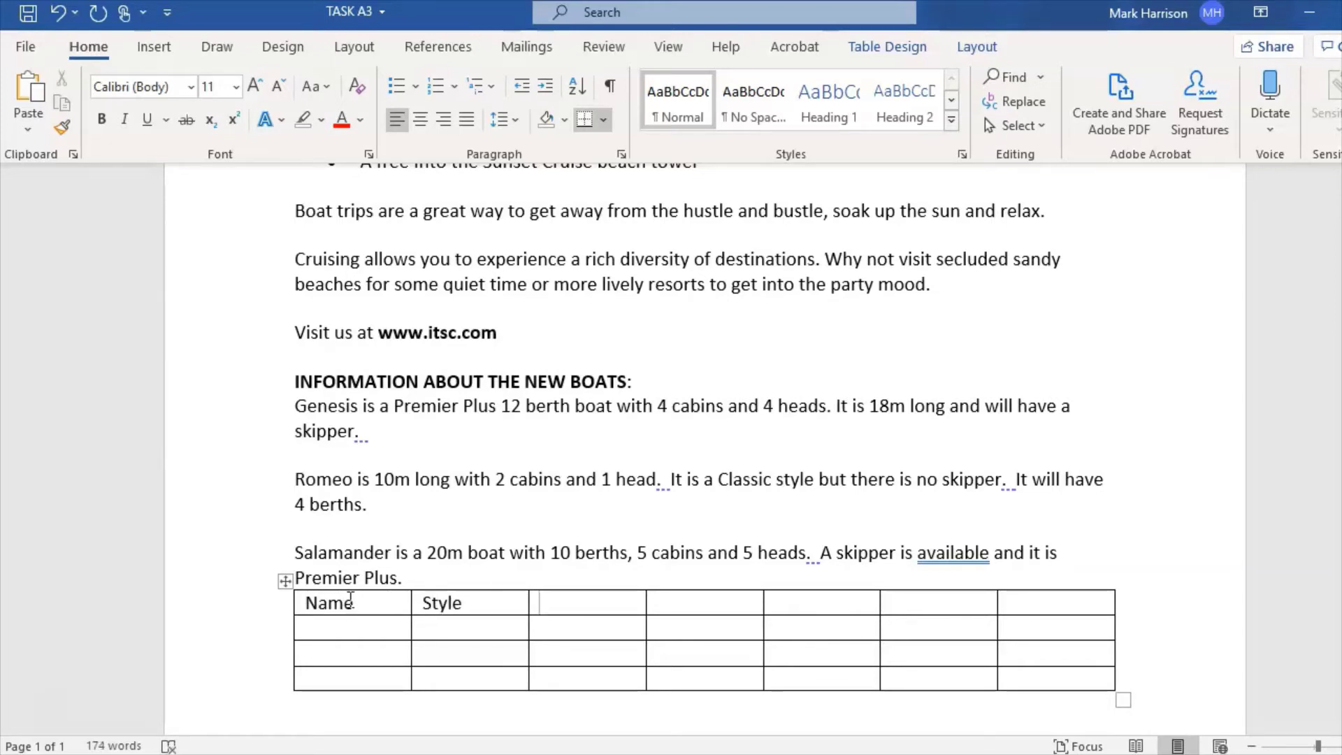
text(Berths)
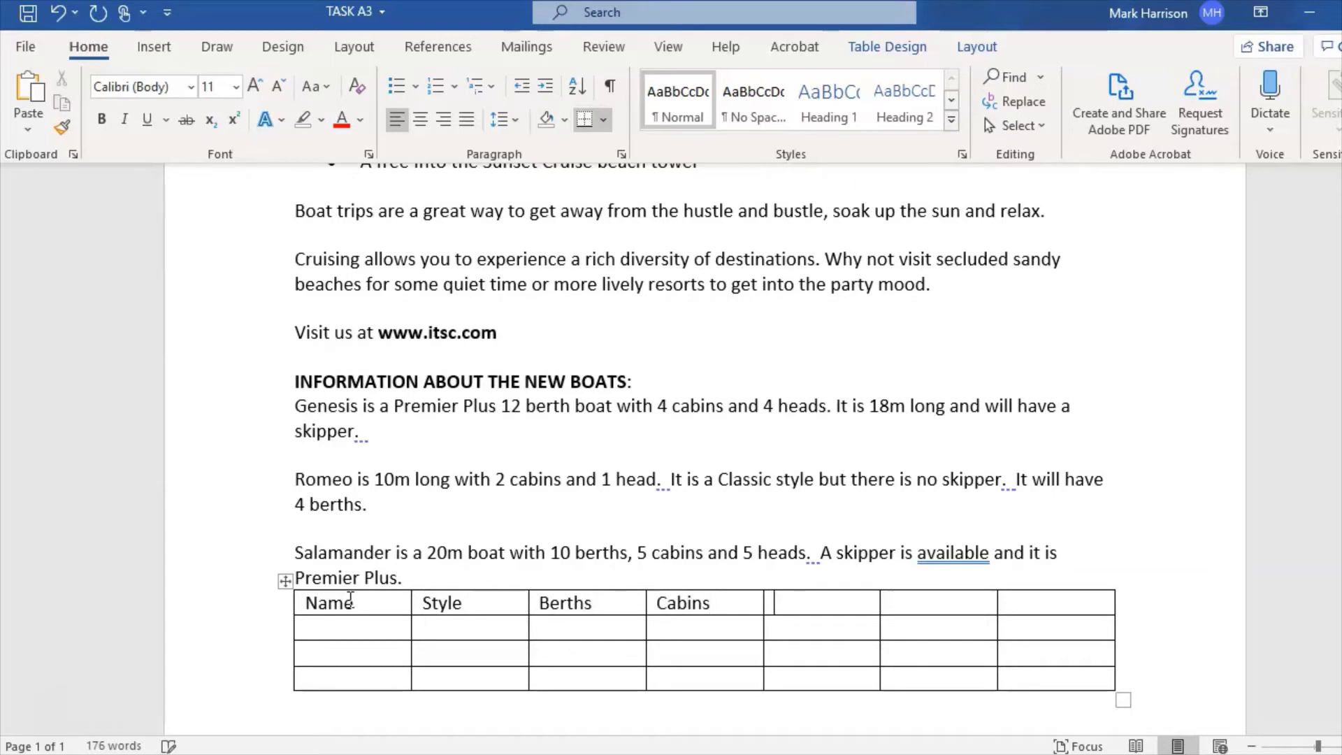
text(Heads )
text(Leng)
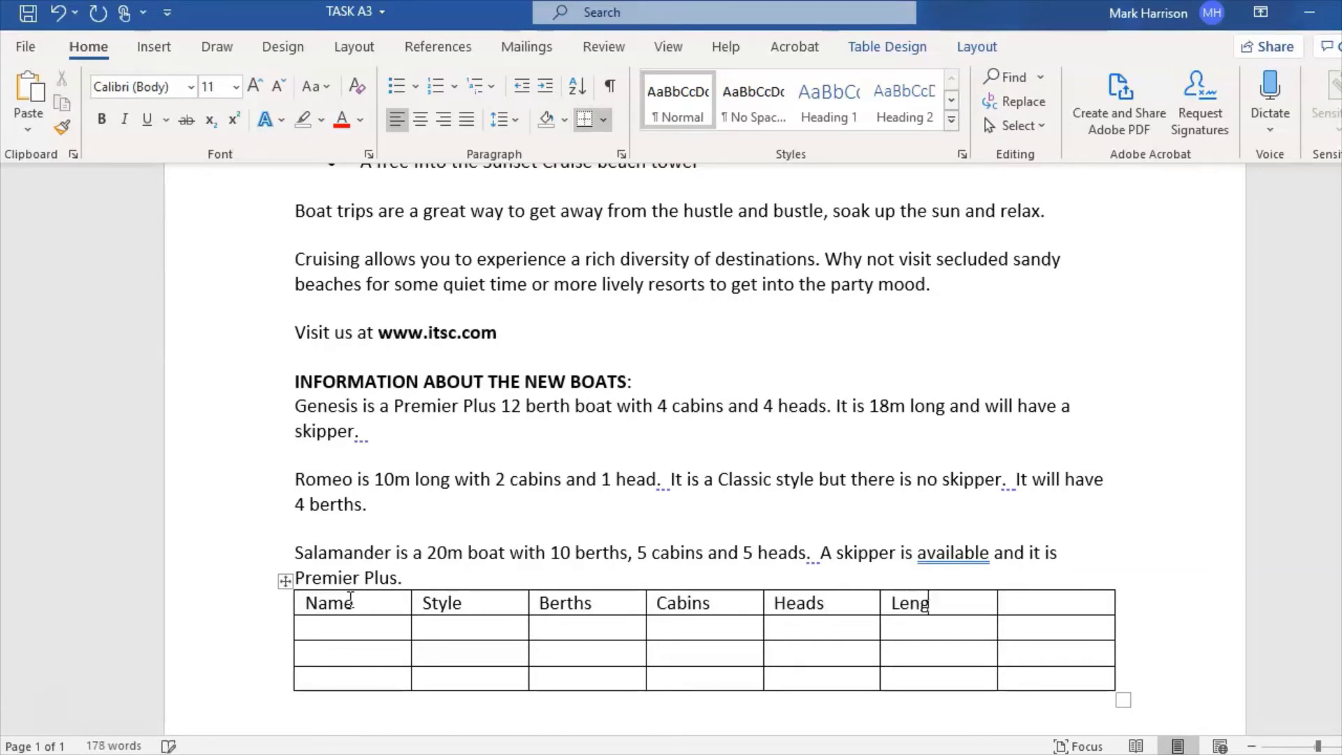
text(th)
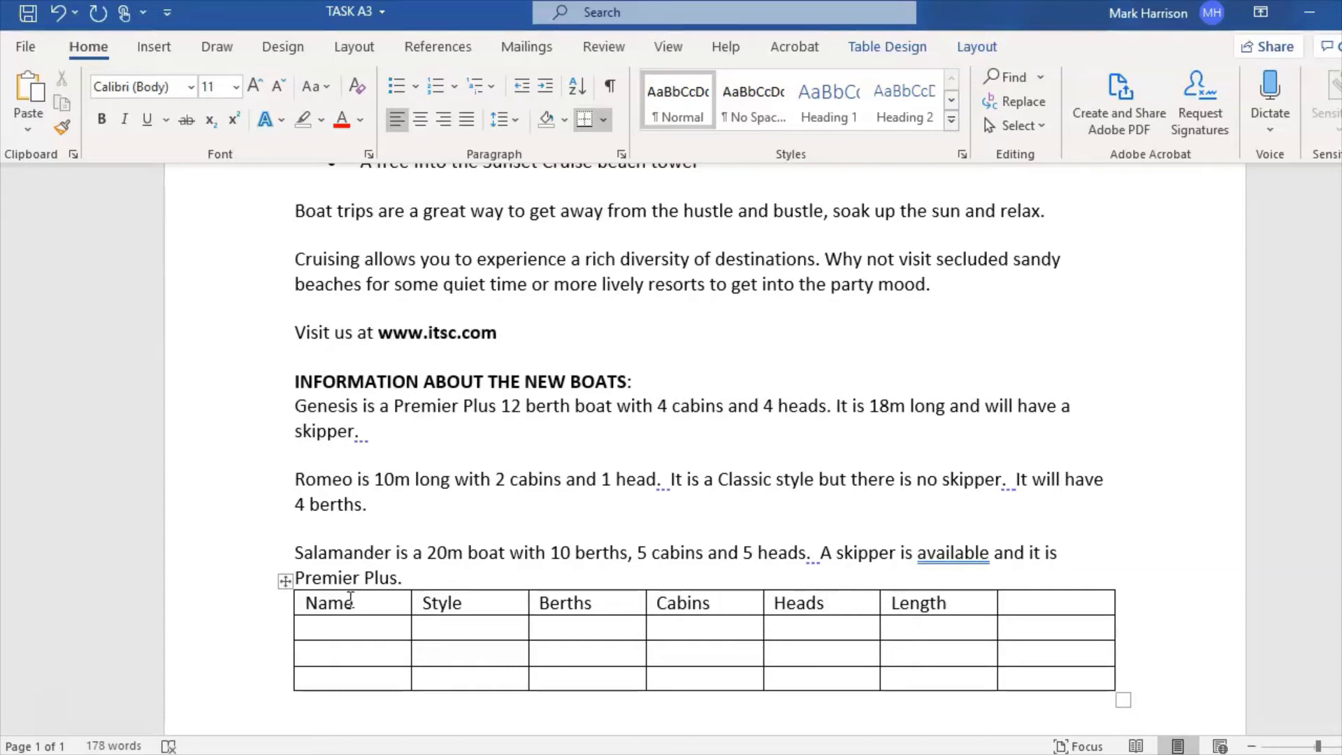
text( (m) )
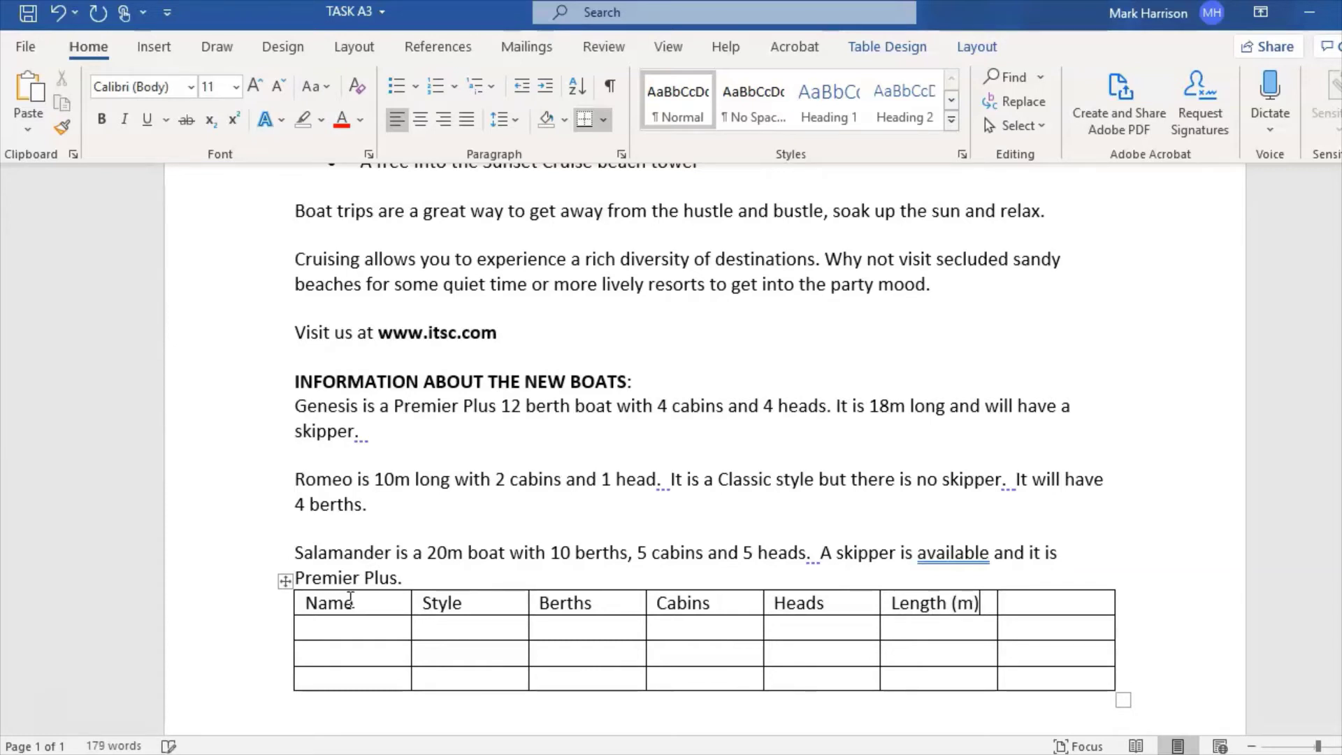
text(Skipper?)
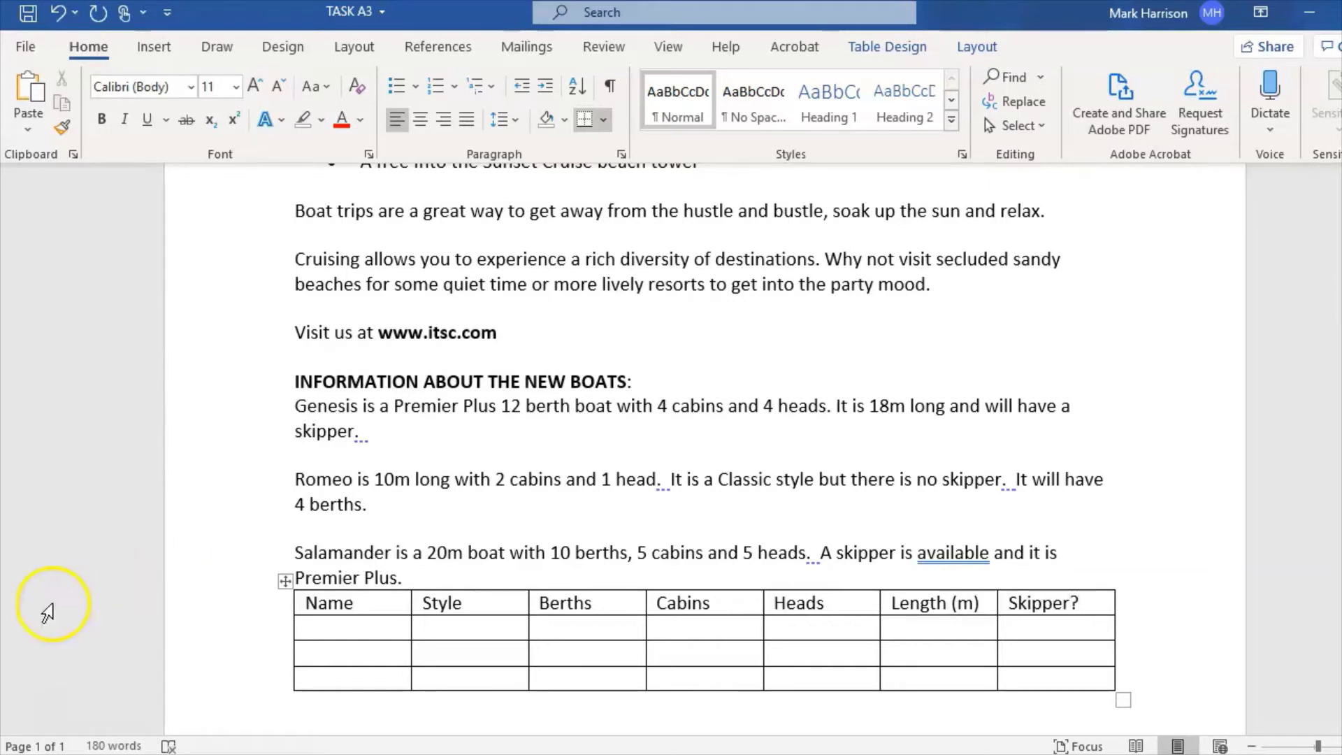
- Fill in the Genesis row, from Premier Plus through Yes in the Skipper? cell
click(323, 627)
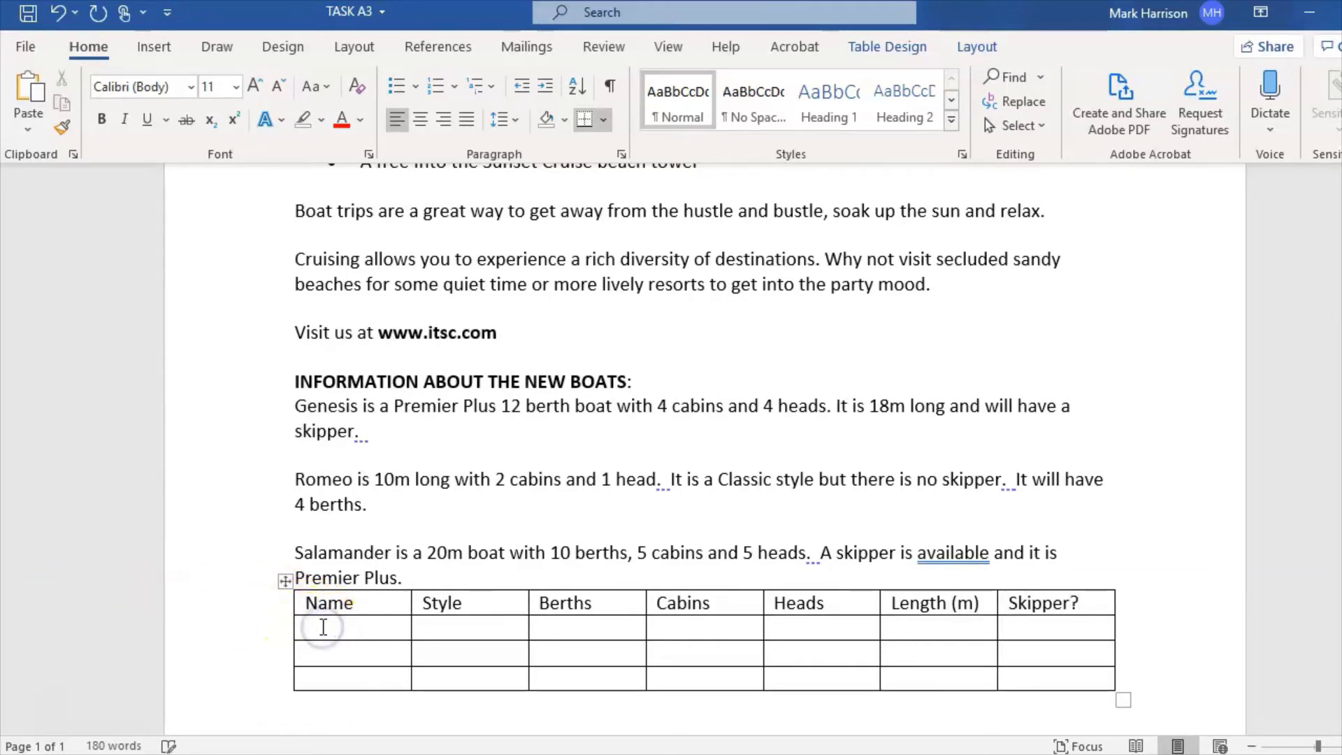
text(Gen)
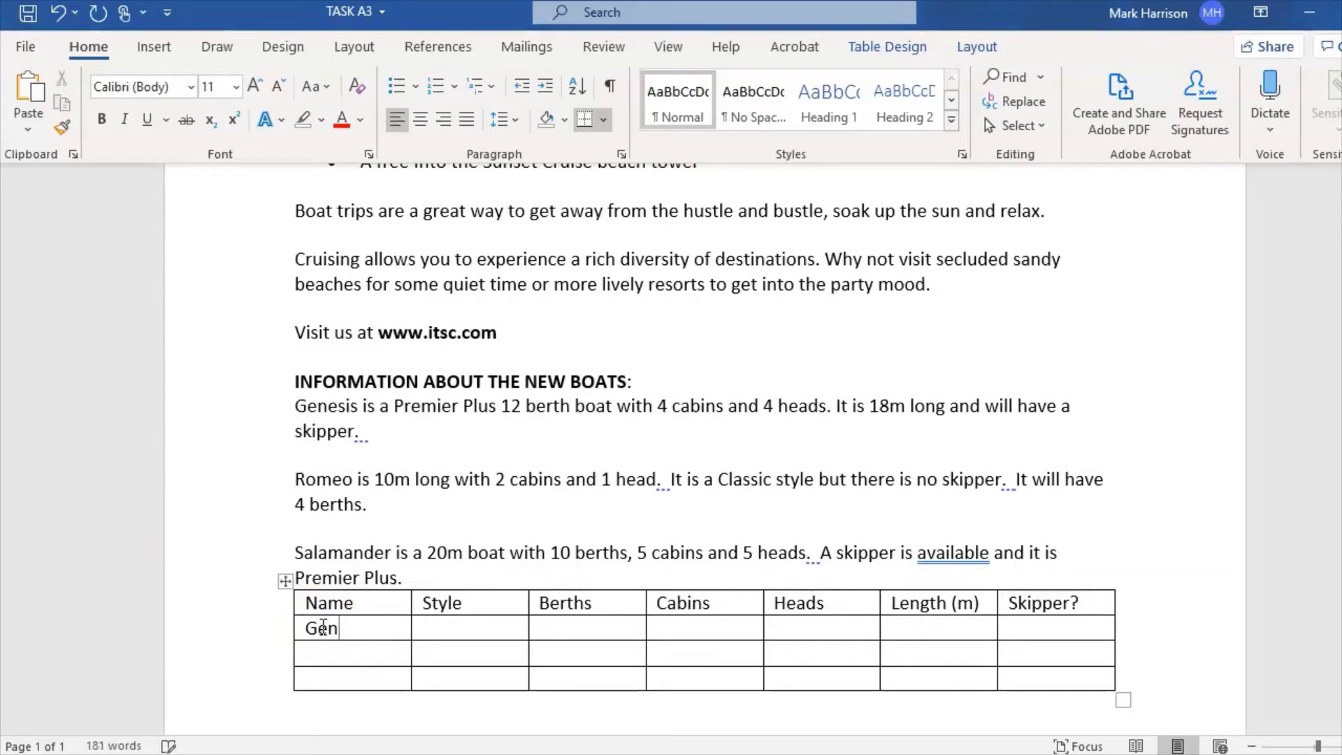
text(esis)
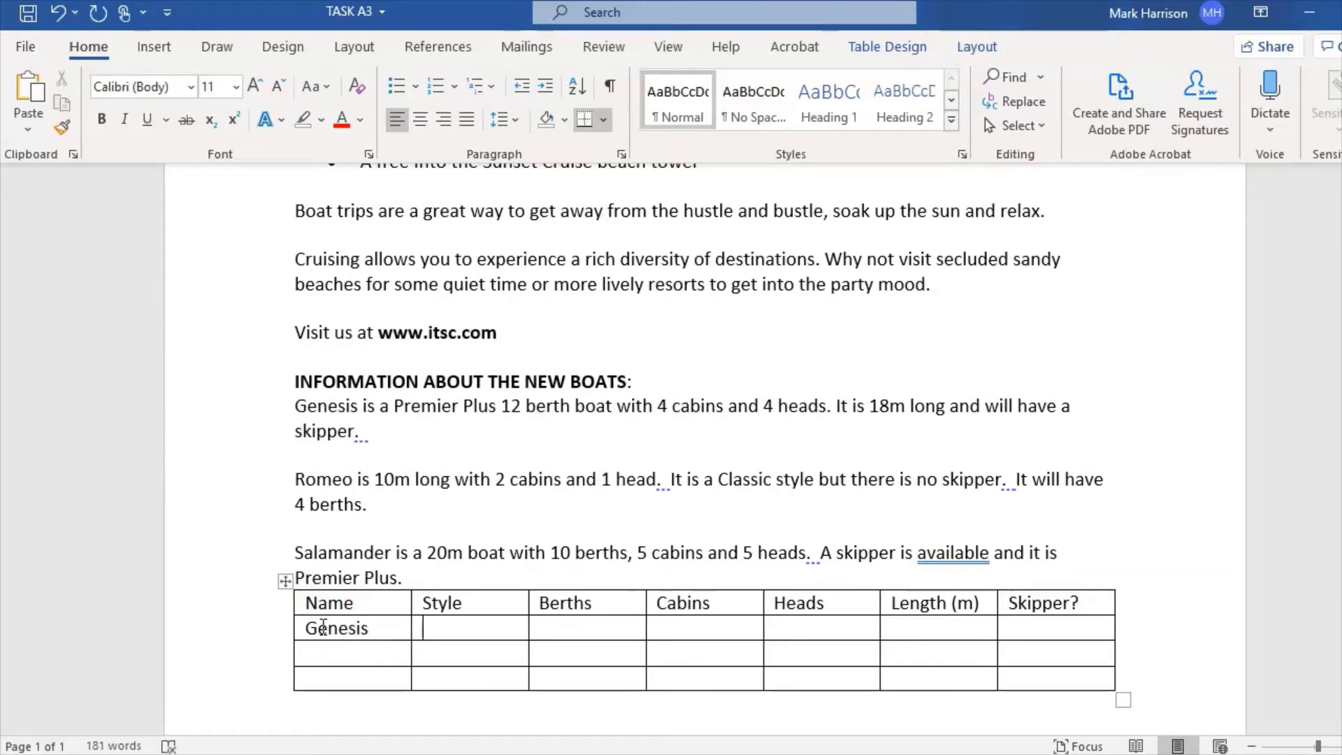
text(Premier Plus)
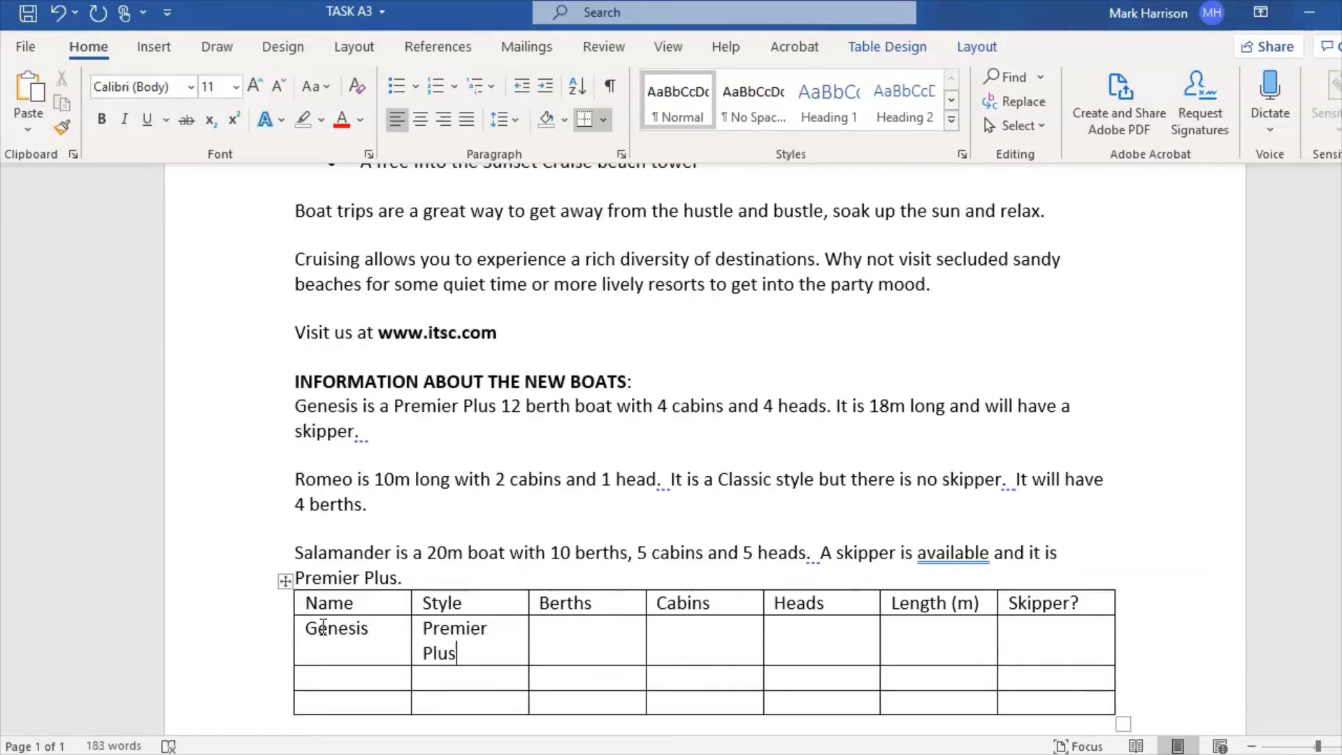
key(Tab)
key(Tab)
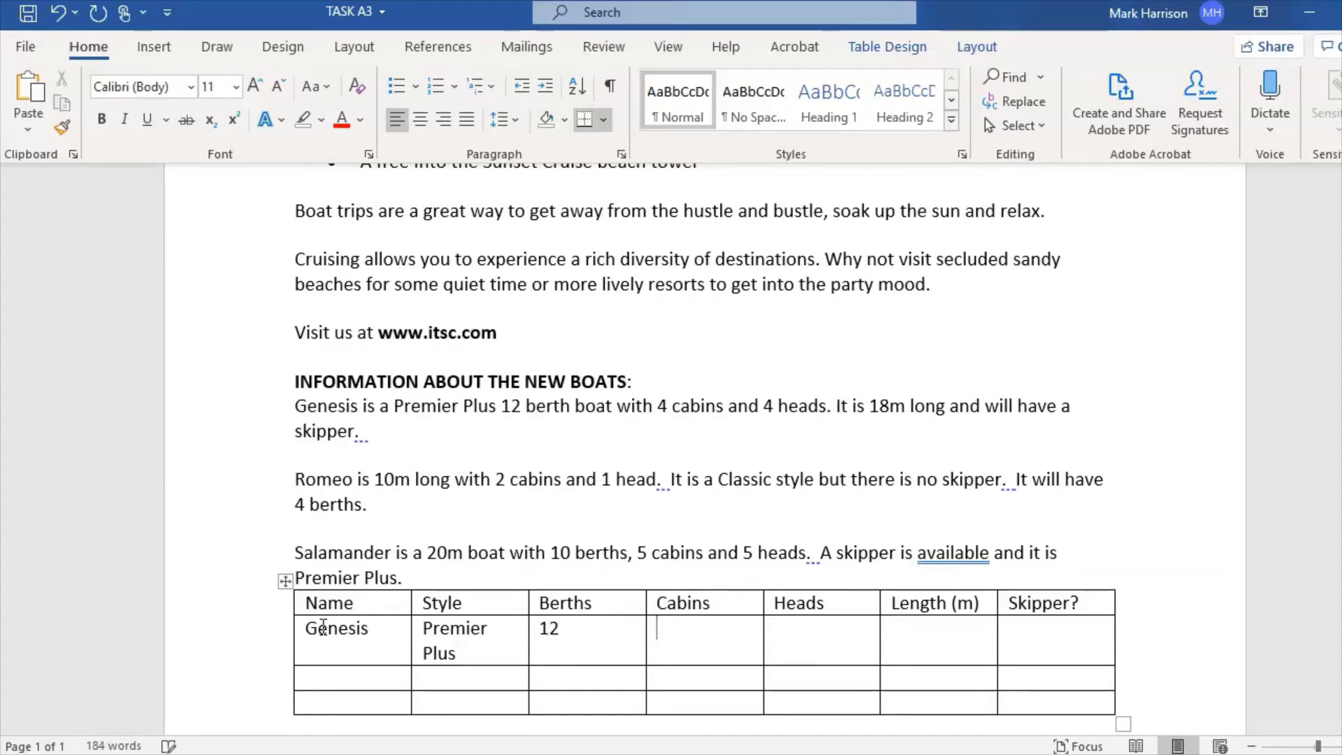
text(4)
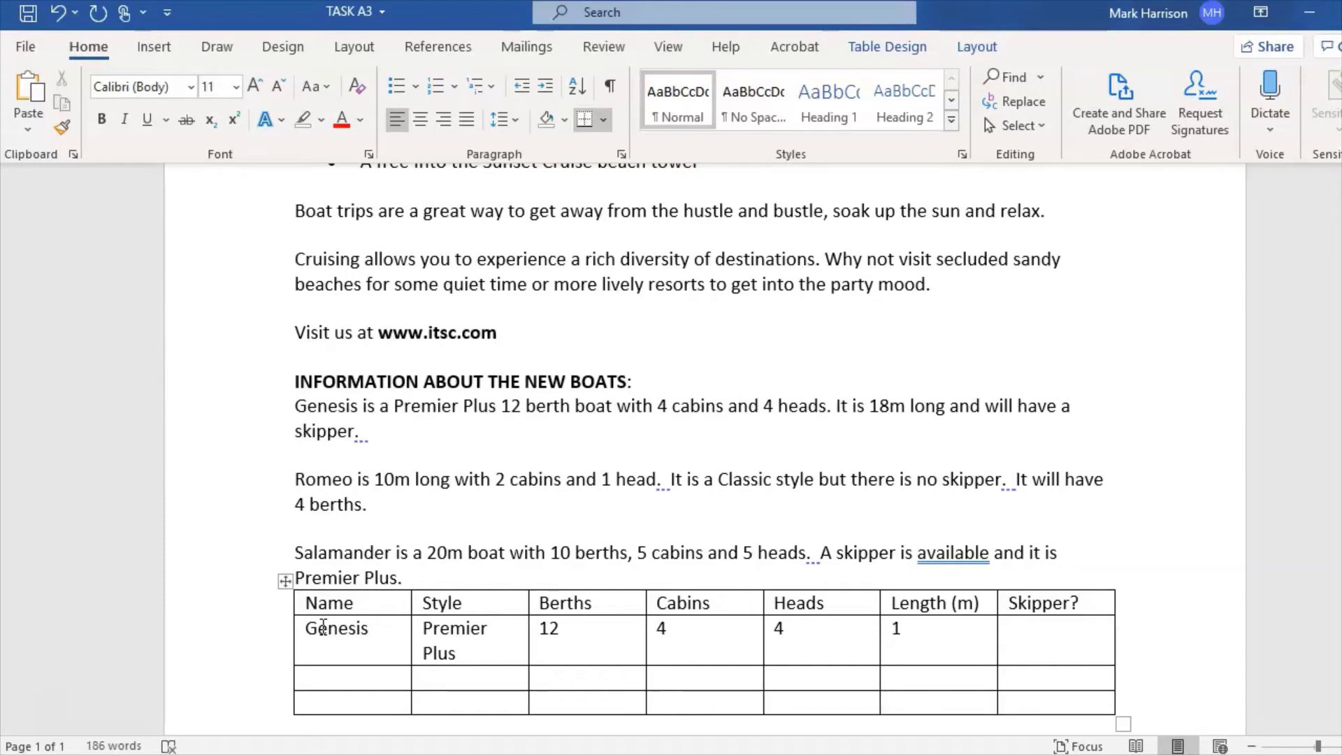
key(Tab)
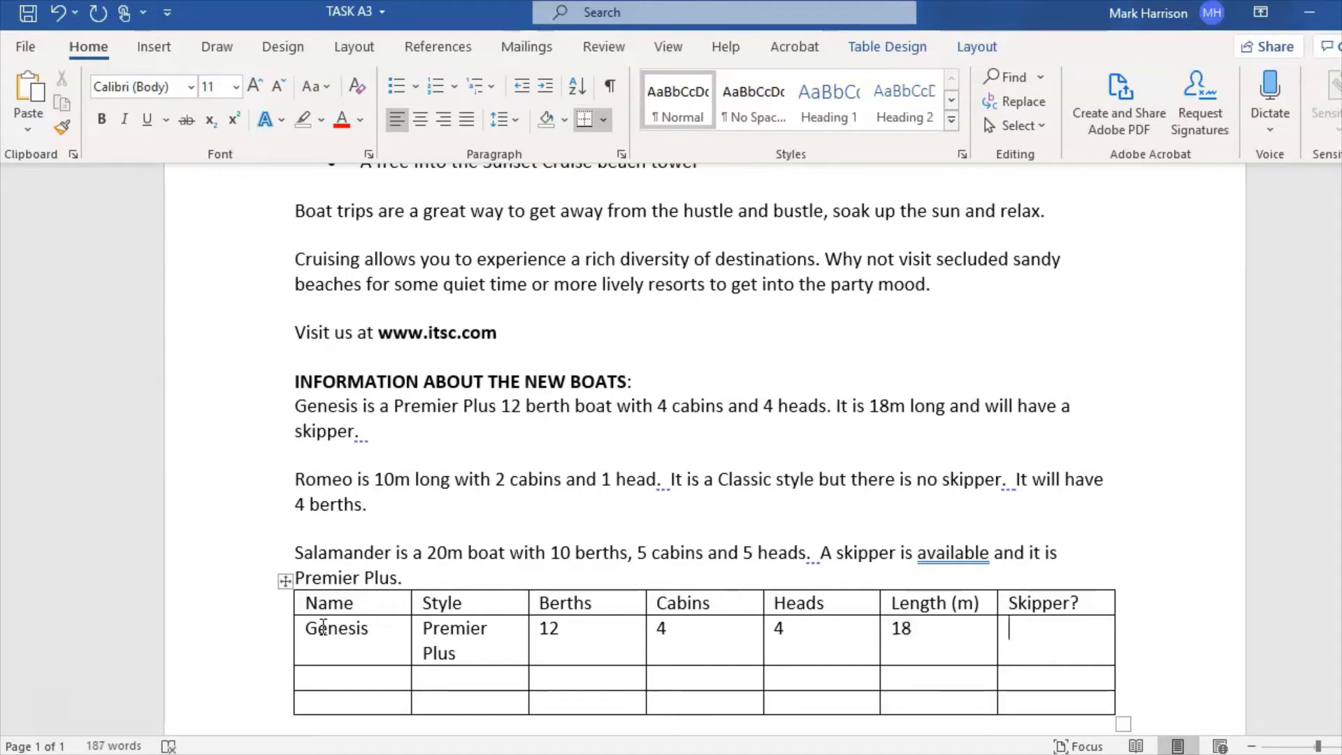
text(Yes)
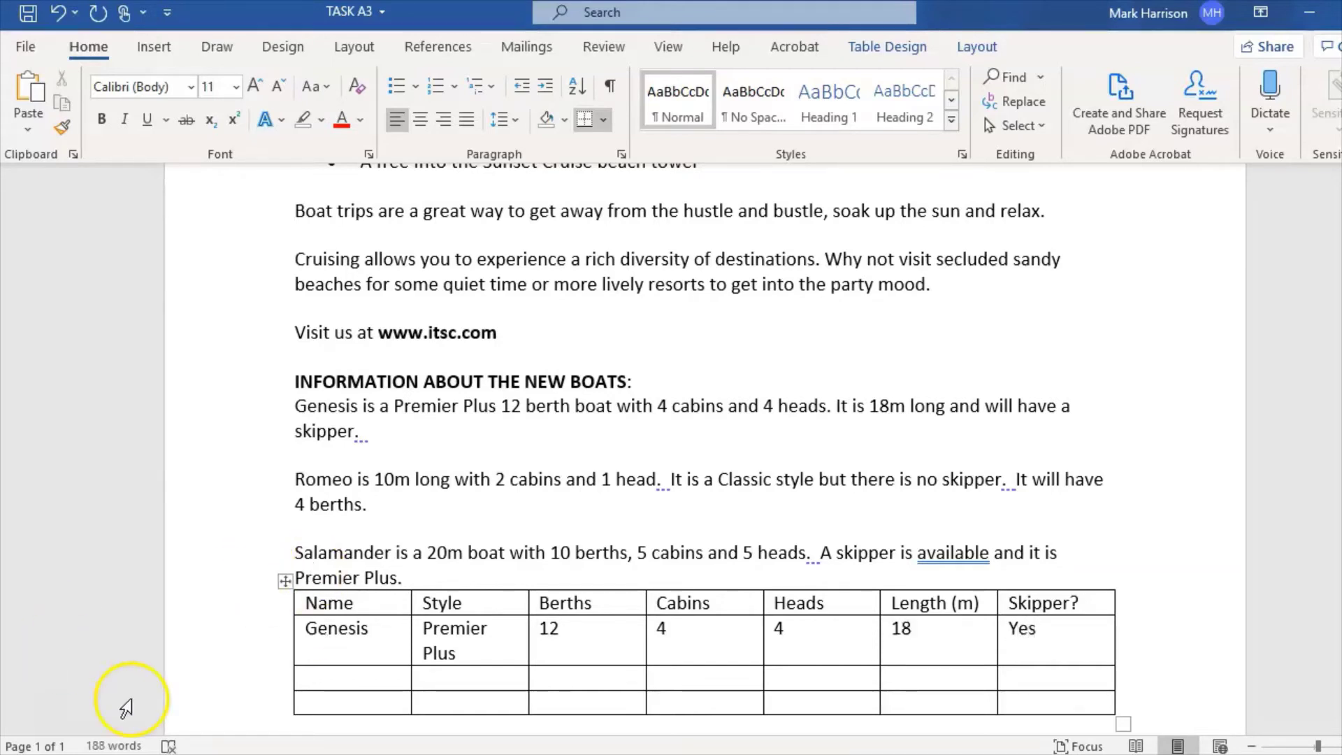
- Fill the Romeo row (Classic, 4, 2, 1, 10, No) and enter Salamander in the last row
click(331, 681)
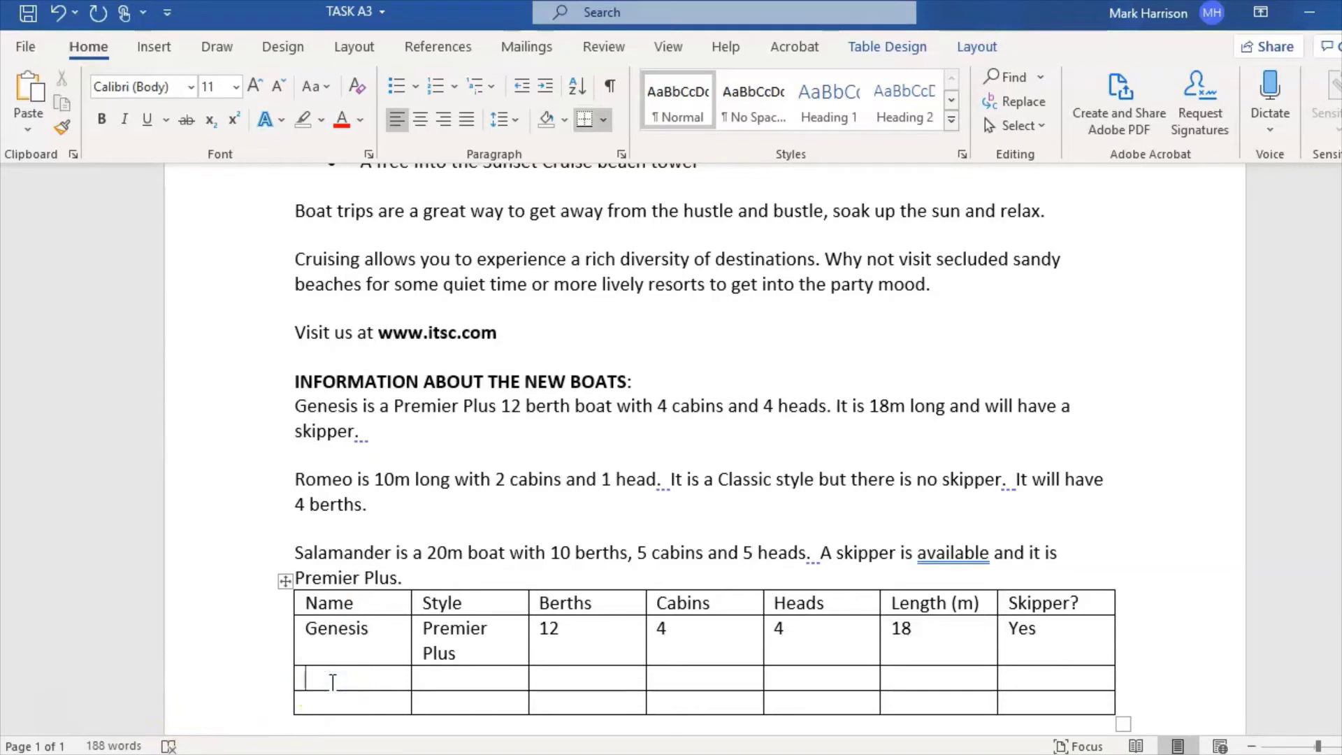
text(Romeo)
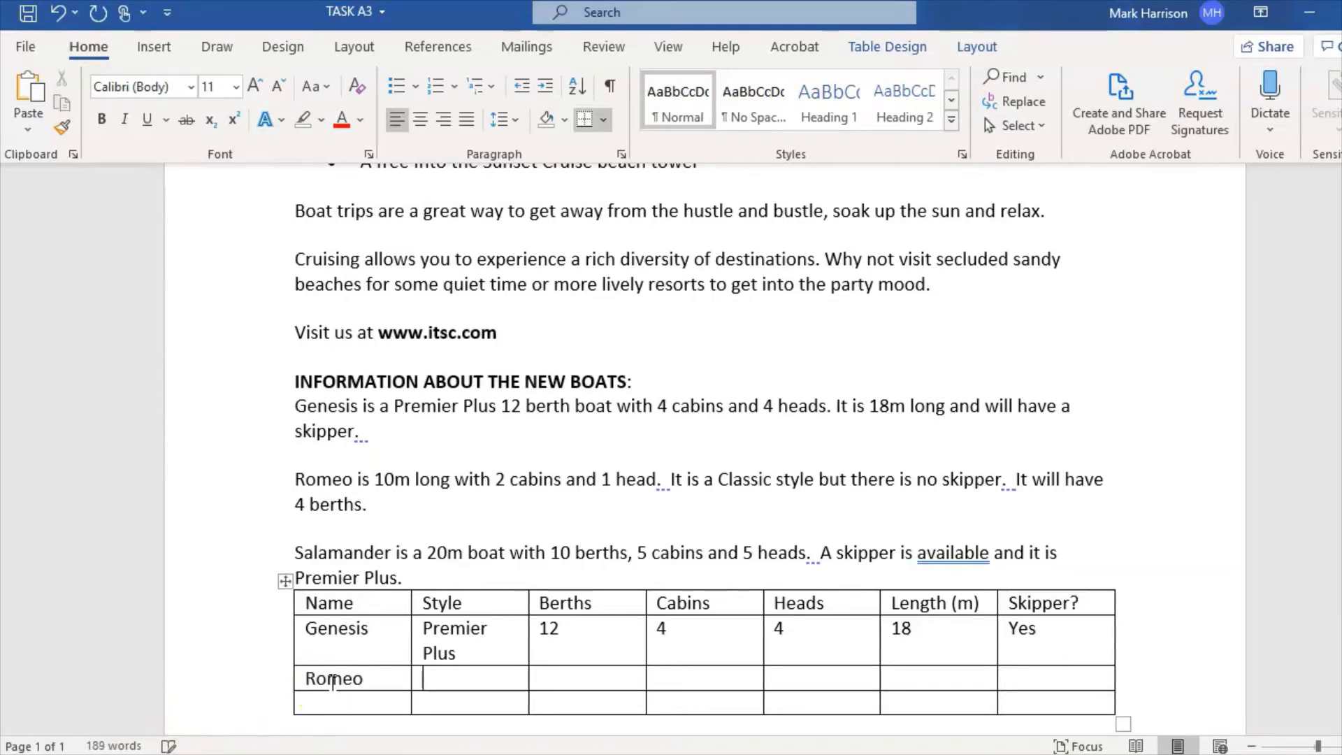
click(386, 479)
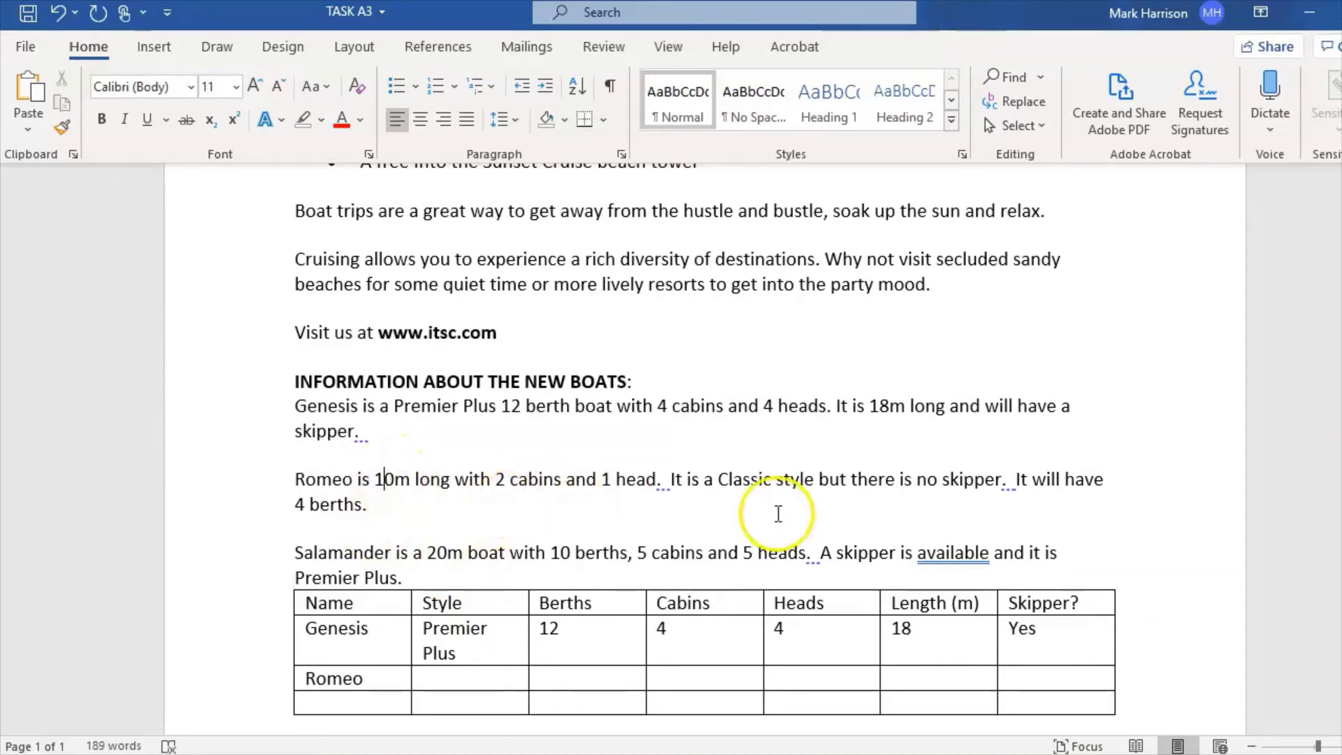
click(733, 479)
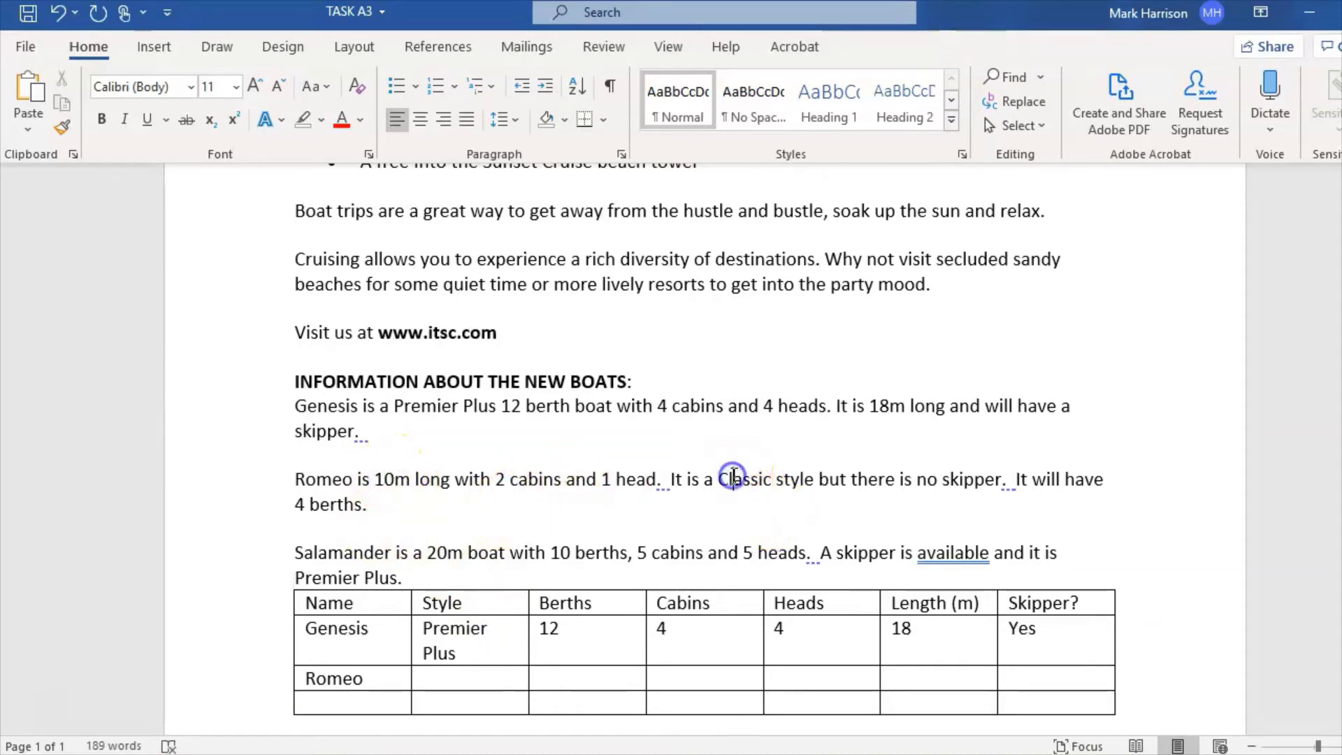
click(471, 687)
text(Classic)
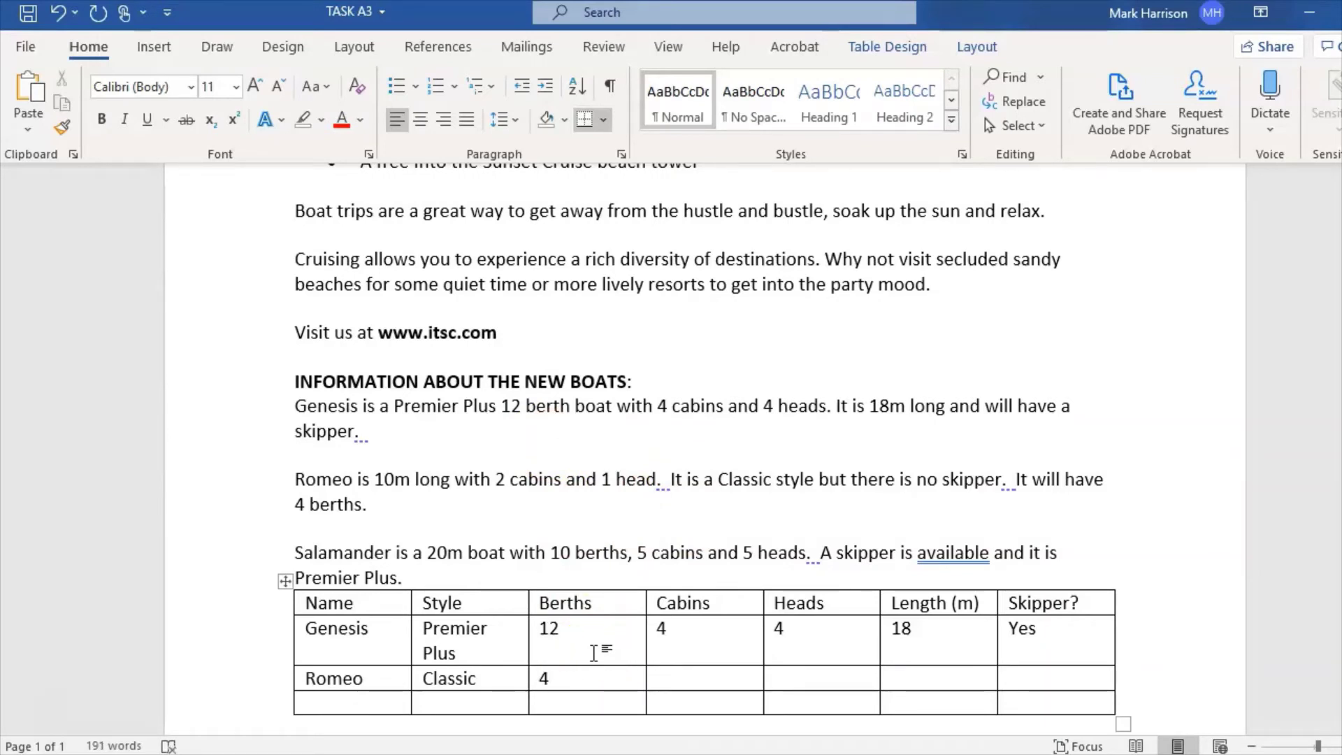
text(2)
text(1)
key(Tab)
text(10 )
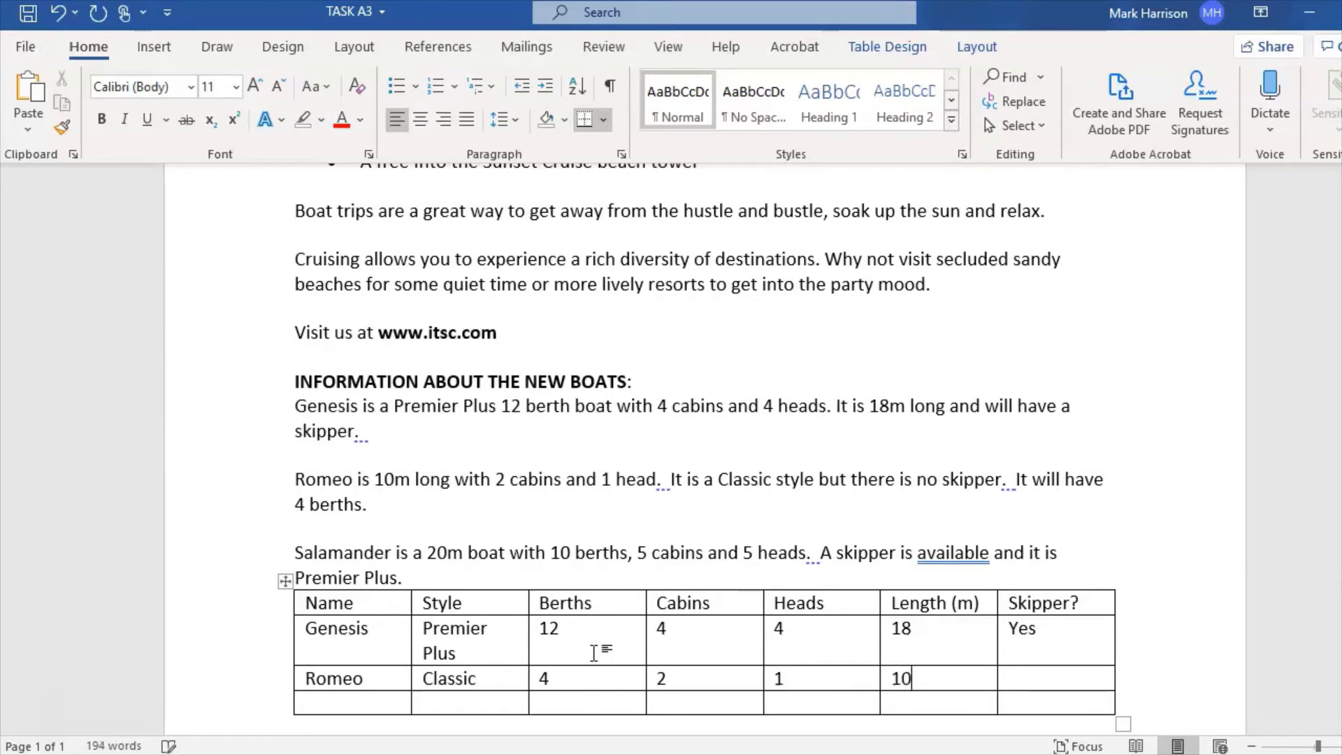
text(No)
key(Tab)
text(Salamander)
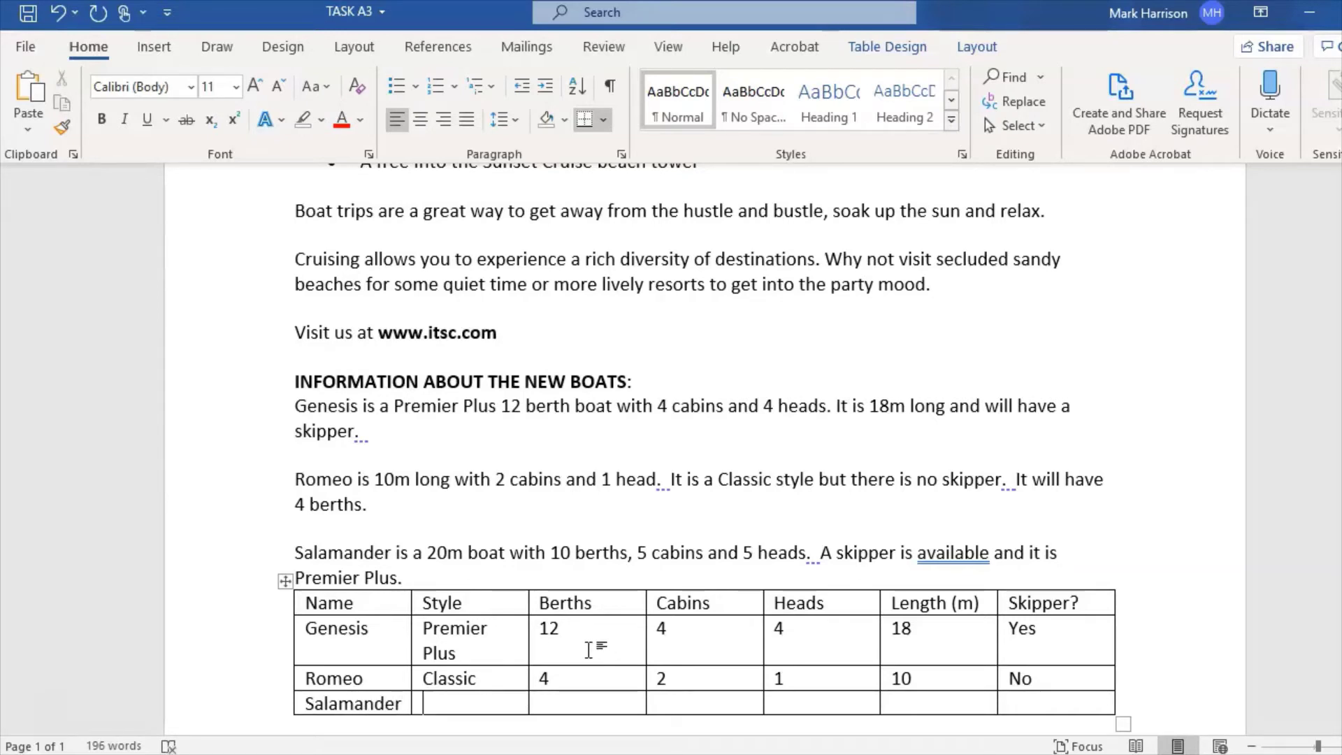
- Copy Premier Plus into Salamander's Style cell and enter 10, 5, 5, 20 and Yes
drag(512, 642, 430, 622)
key(ctrl+c)
click(454, 706)
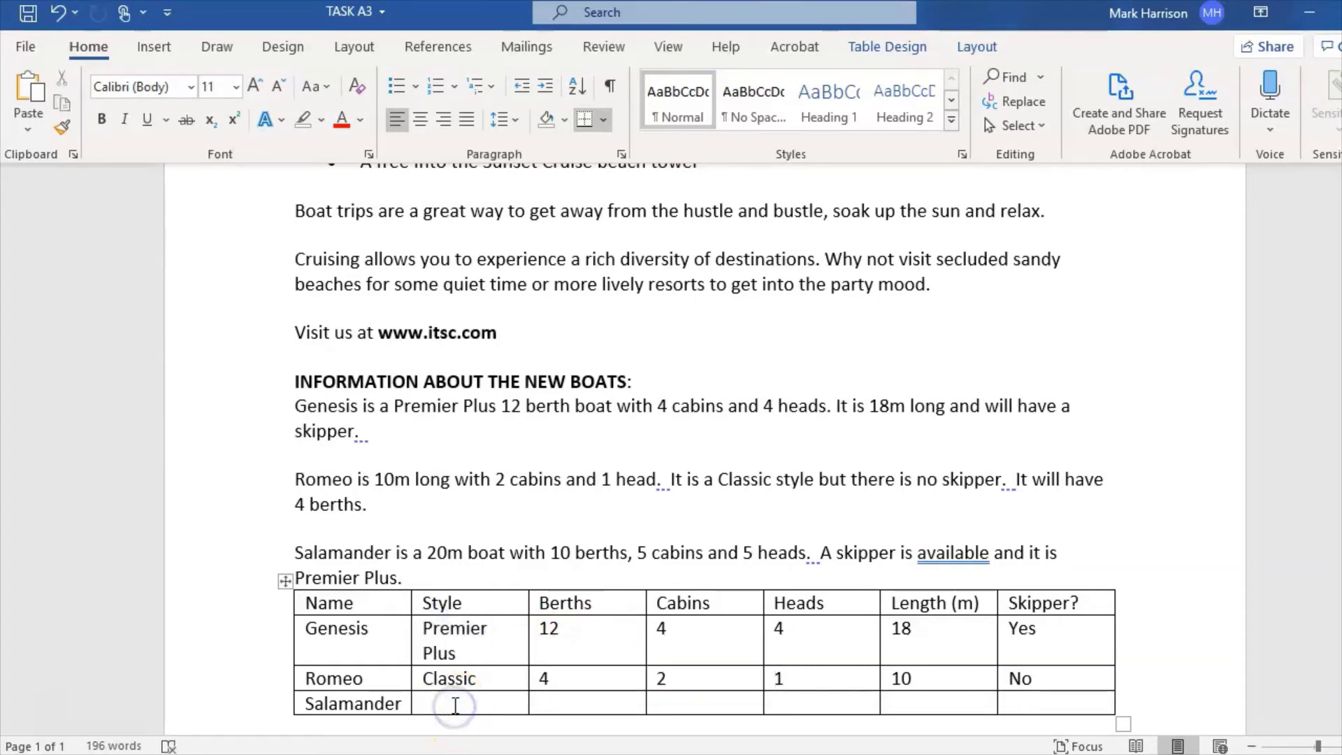
key(ctrl+v)
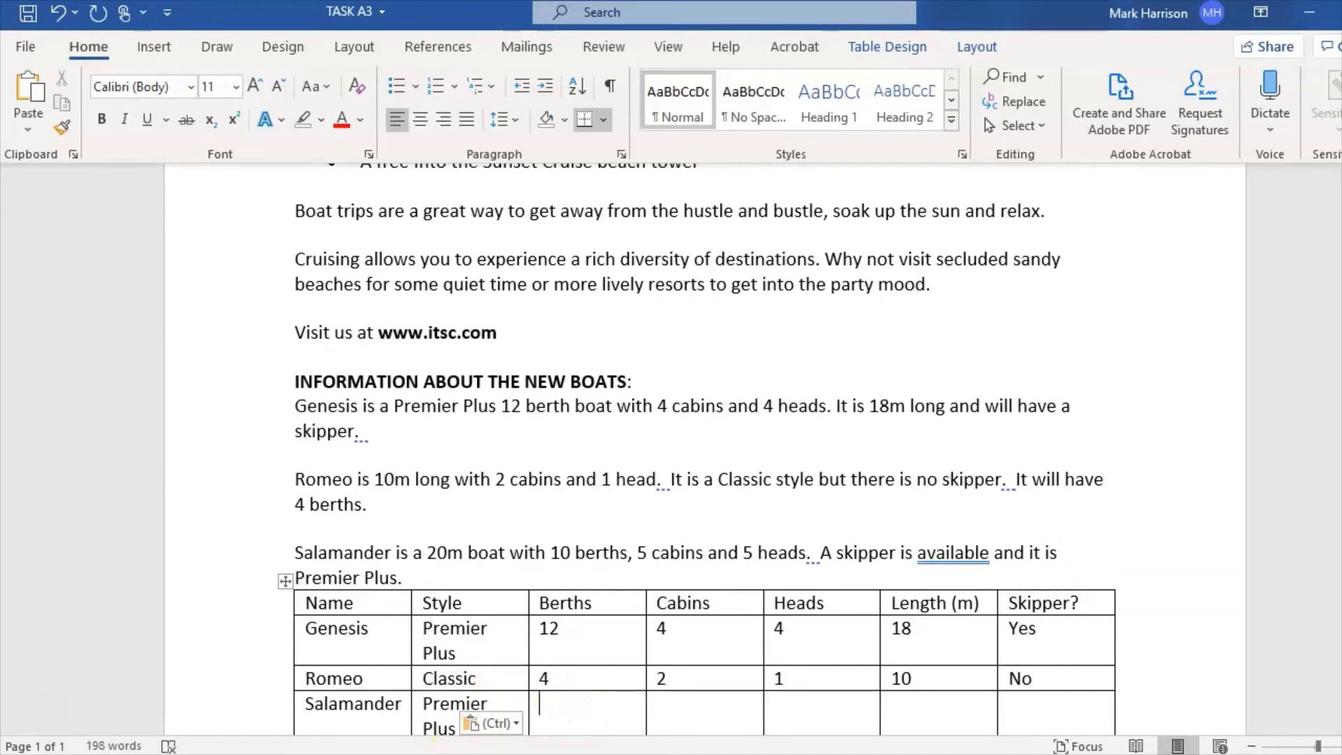
scroll(585, 601, down, 2)
click(589, 604)
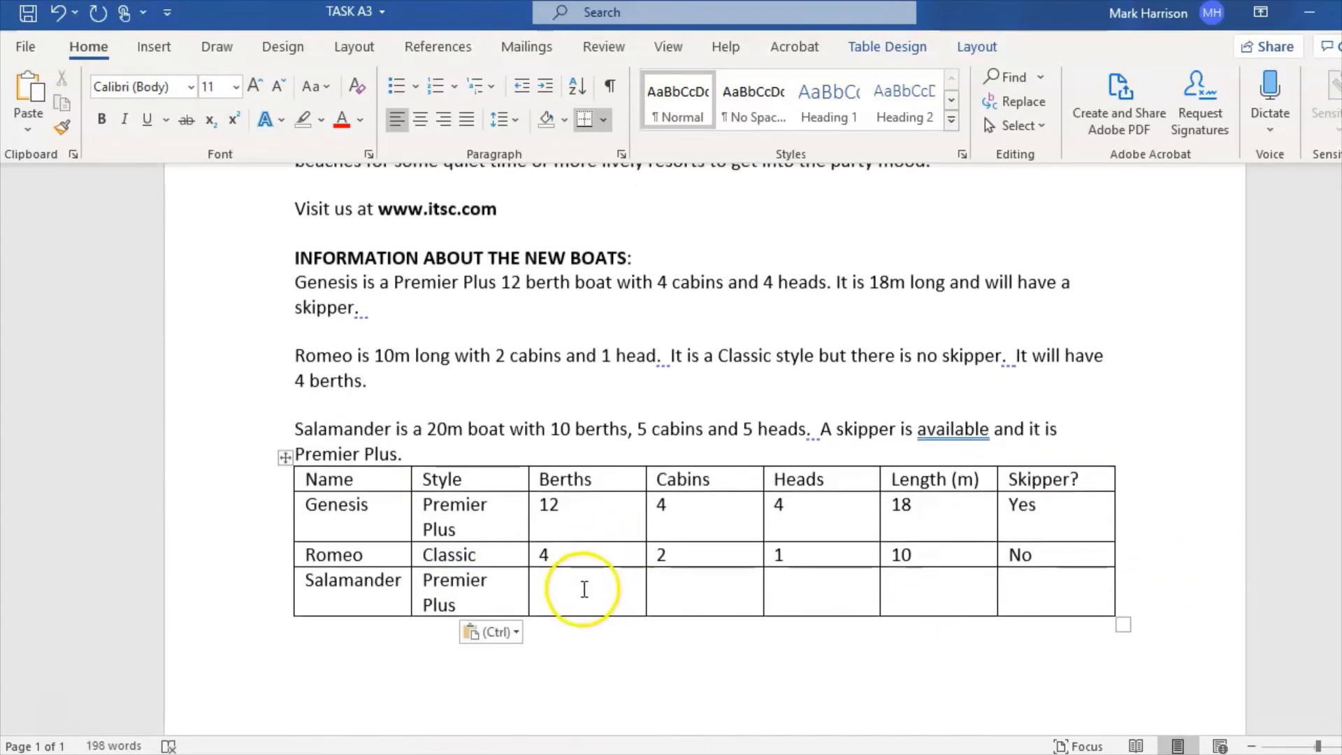
text(10 )
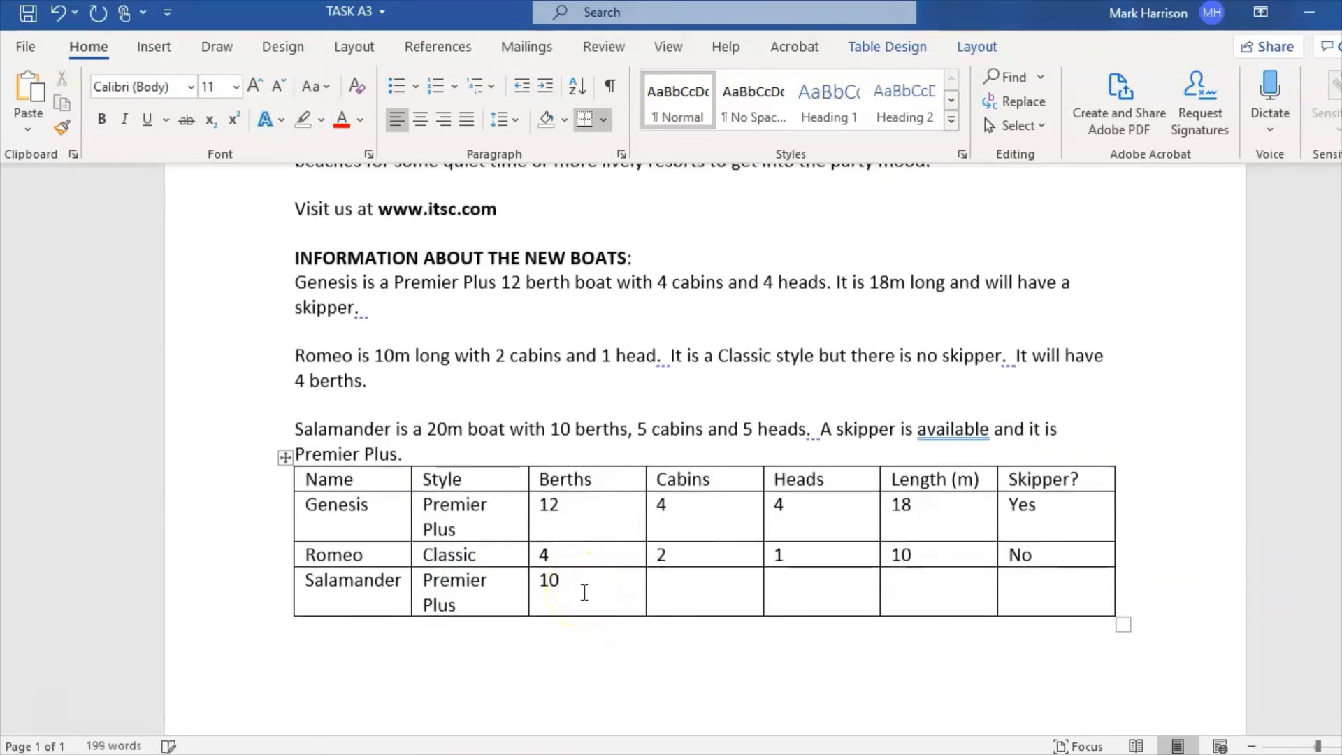
text(5 5 )
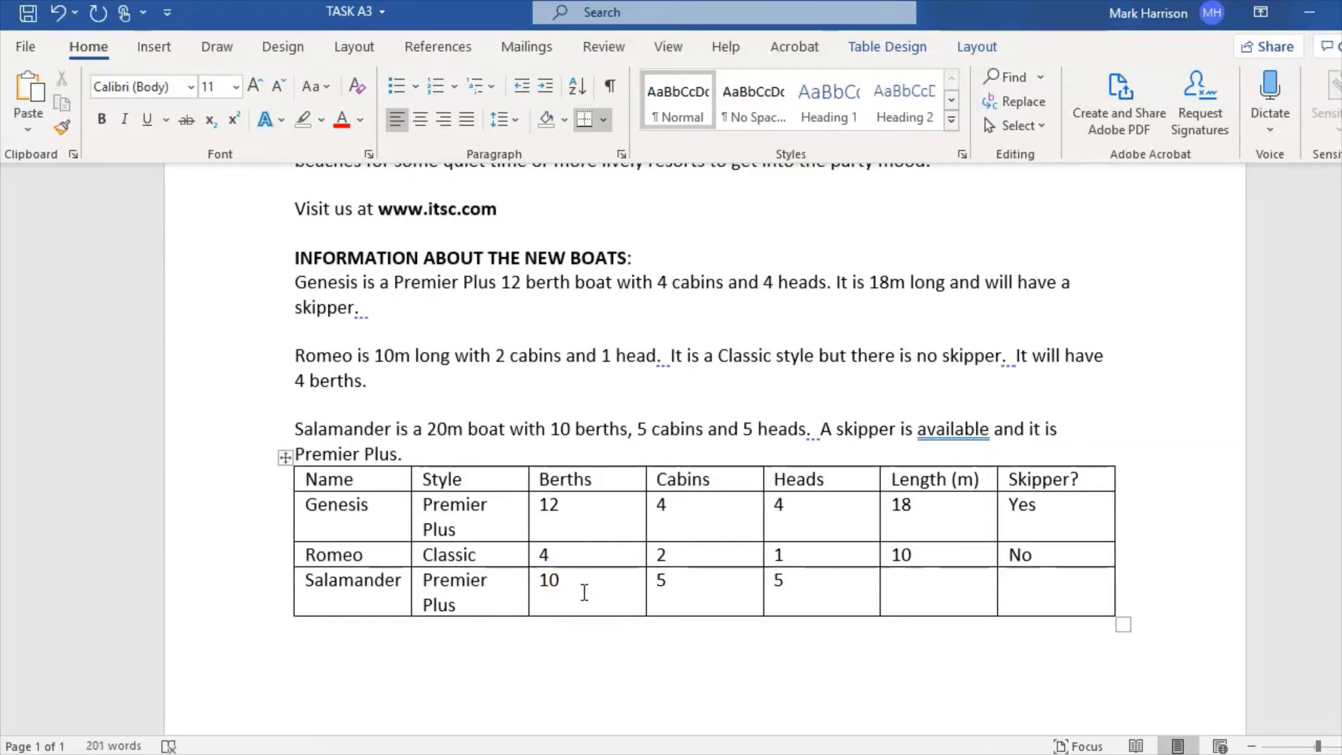
text(20 )
text(Yes)
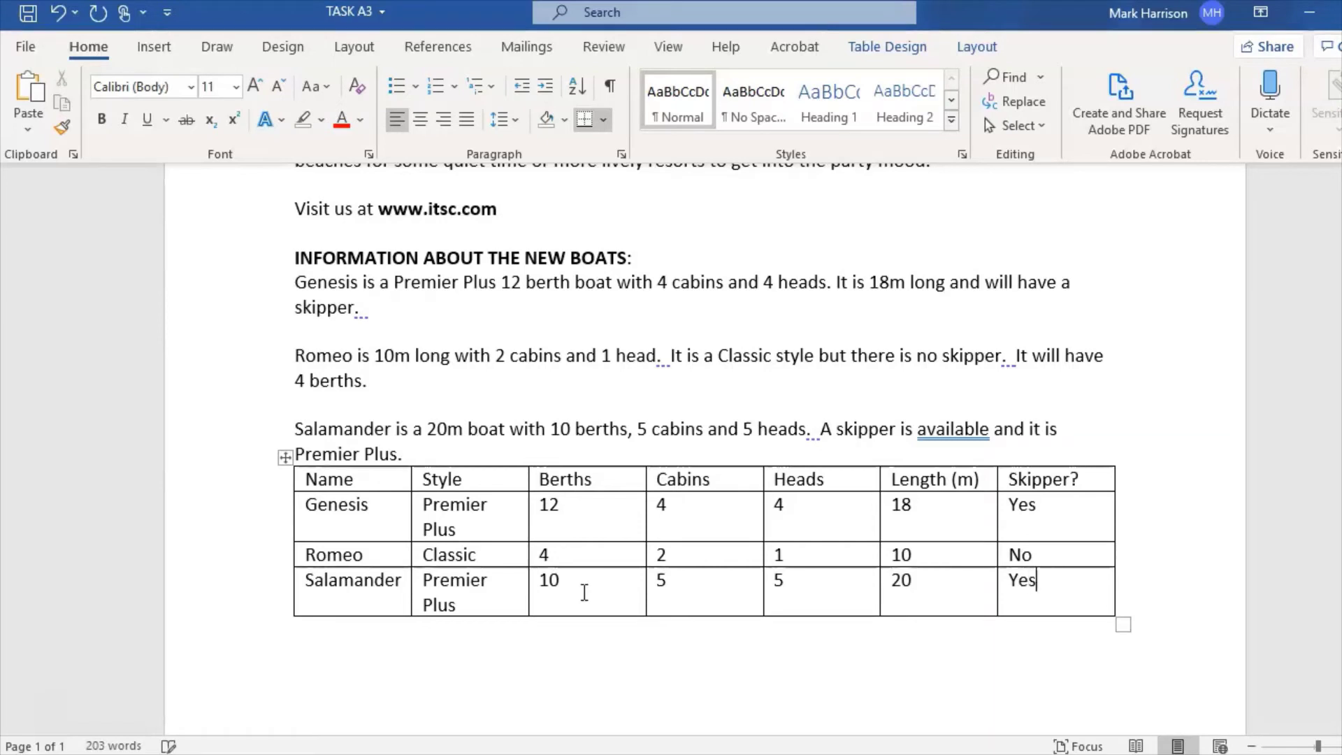
click(1056, 555)
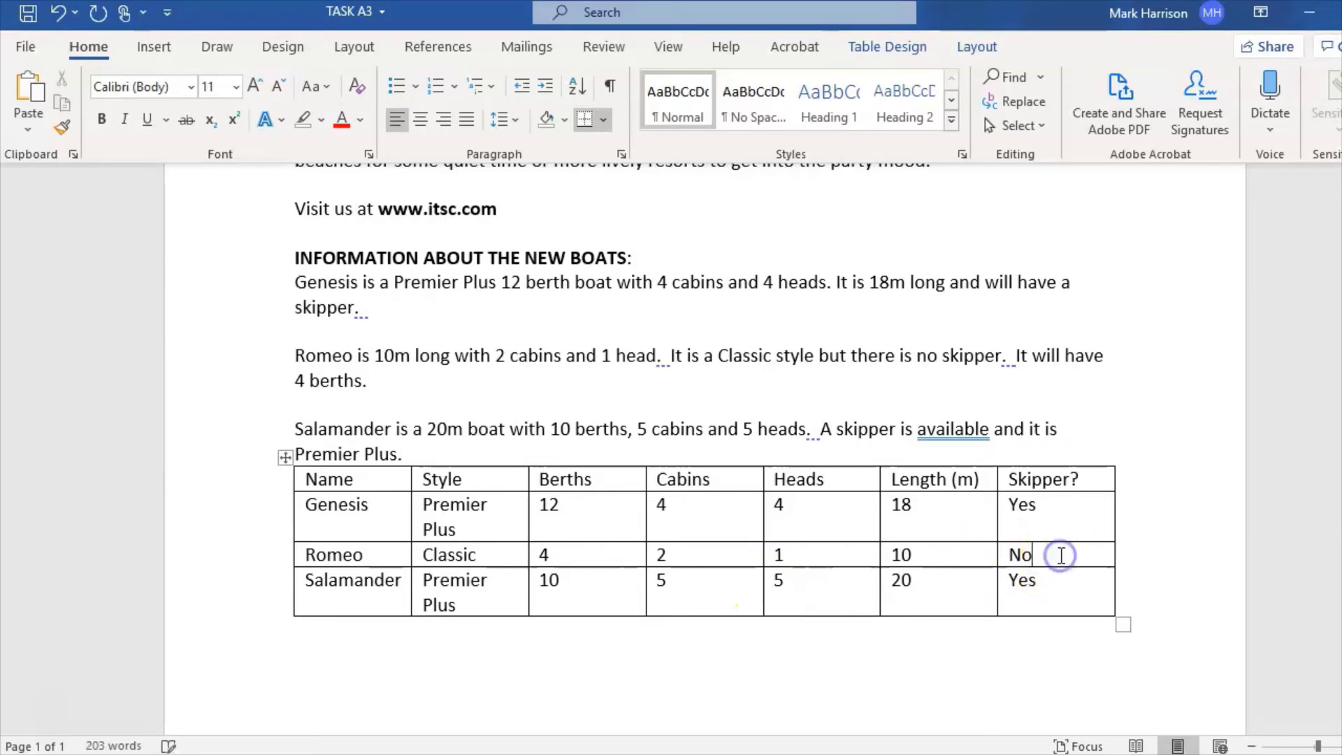
- Even out the Romeo row's height and make the table's header row bold
key(Return)
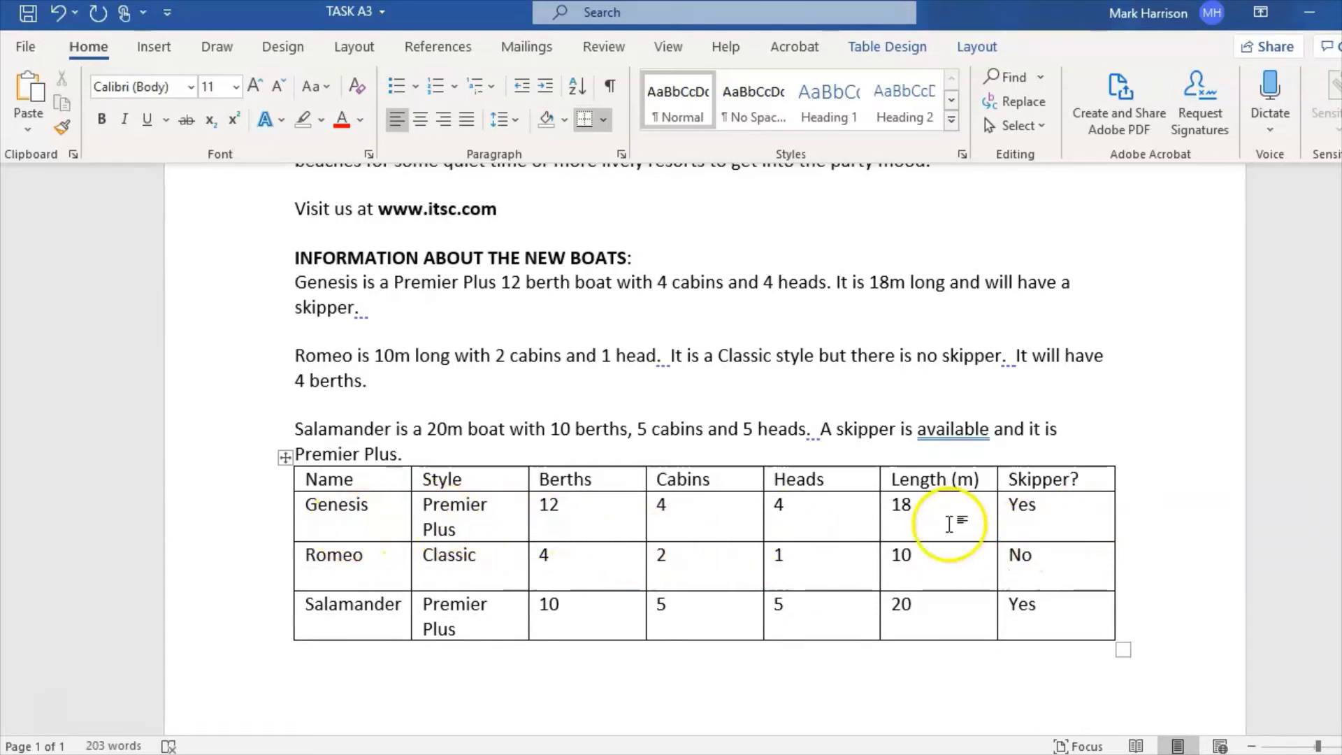
mouse_move(1073, 488)
mouse_down()
mouse_move(853, 462)
mouse_move(359, 474)
mouse_up()
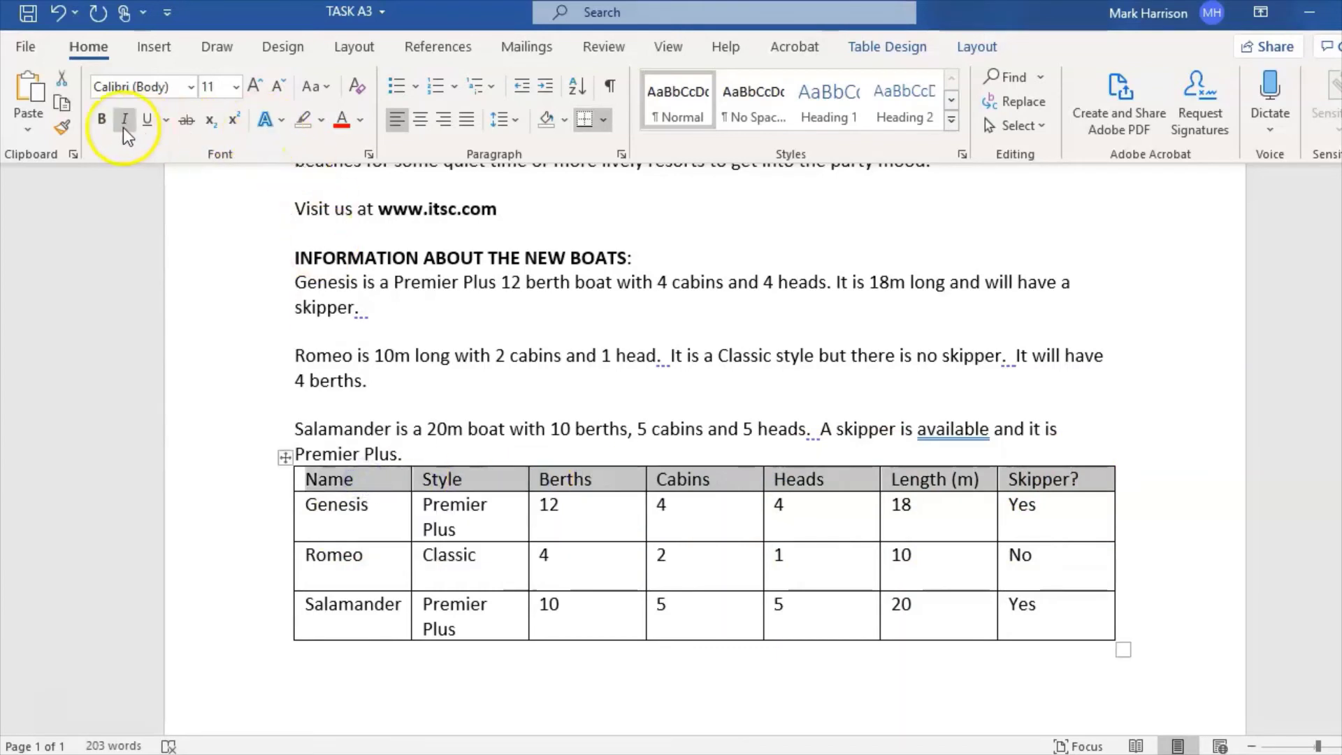
click(102, 121)
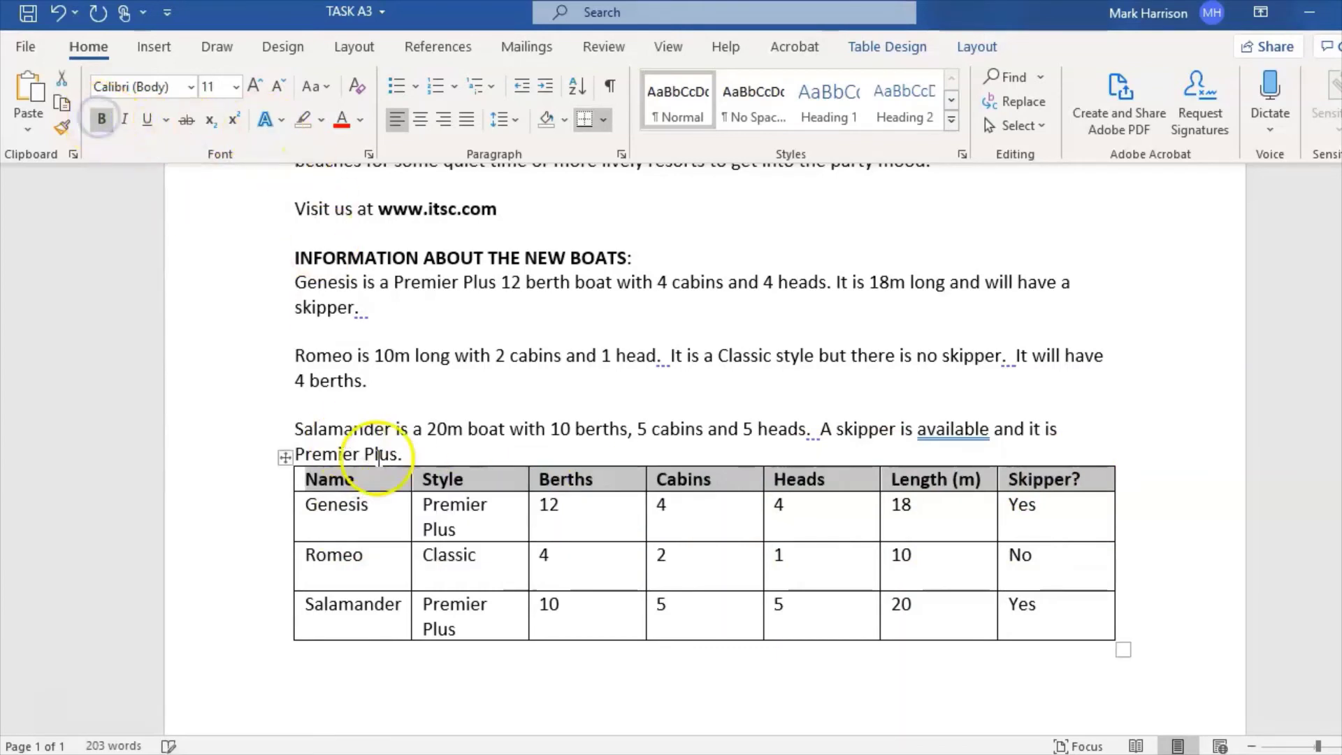
drag(406, 455, 294, 290)
- Delete the Genesis, Romeo and Salamander paragraphs, leaving the table under the boats heading
key(Delete)
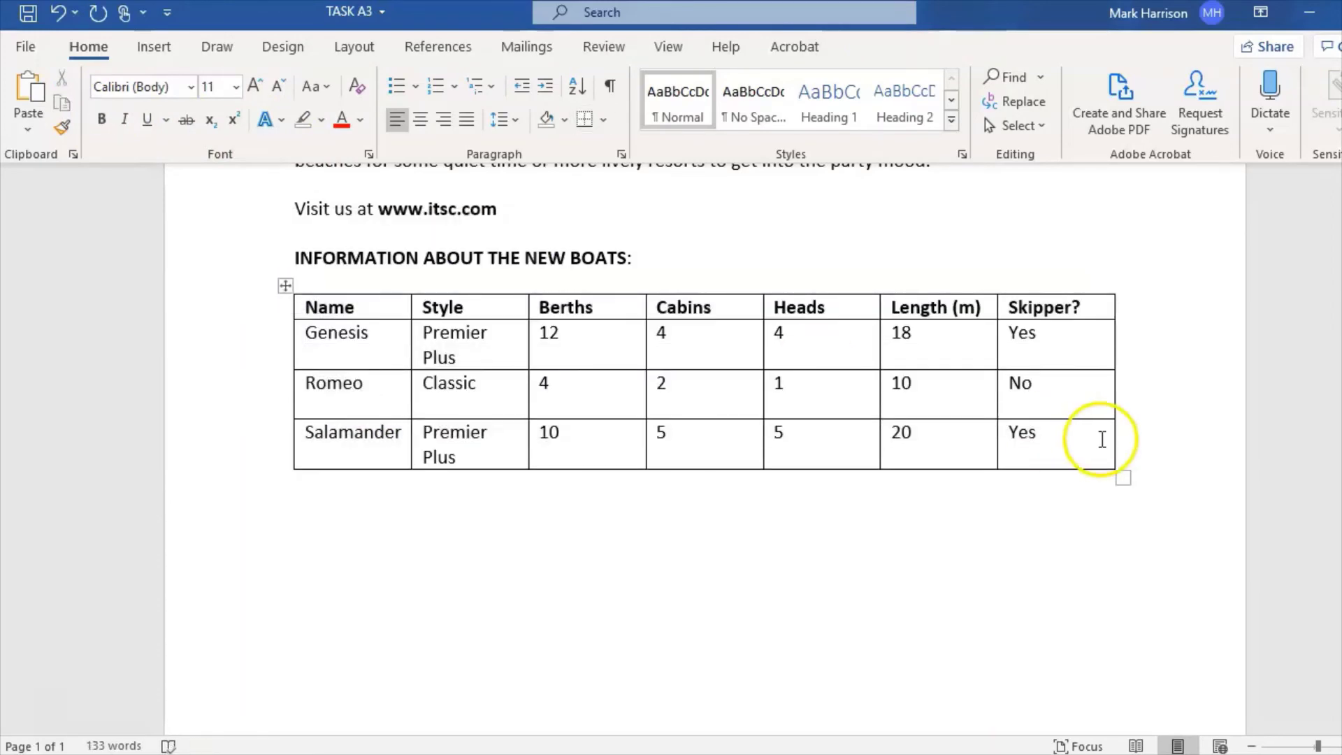
scroll(705, 448, up, 7)
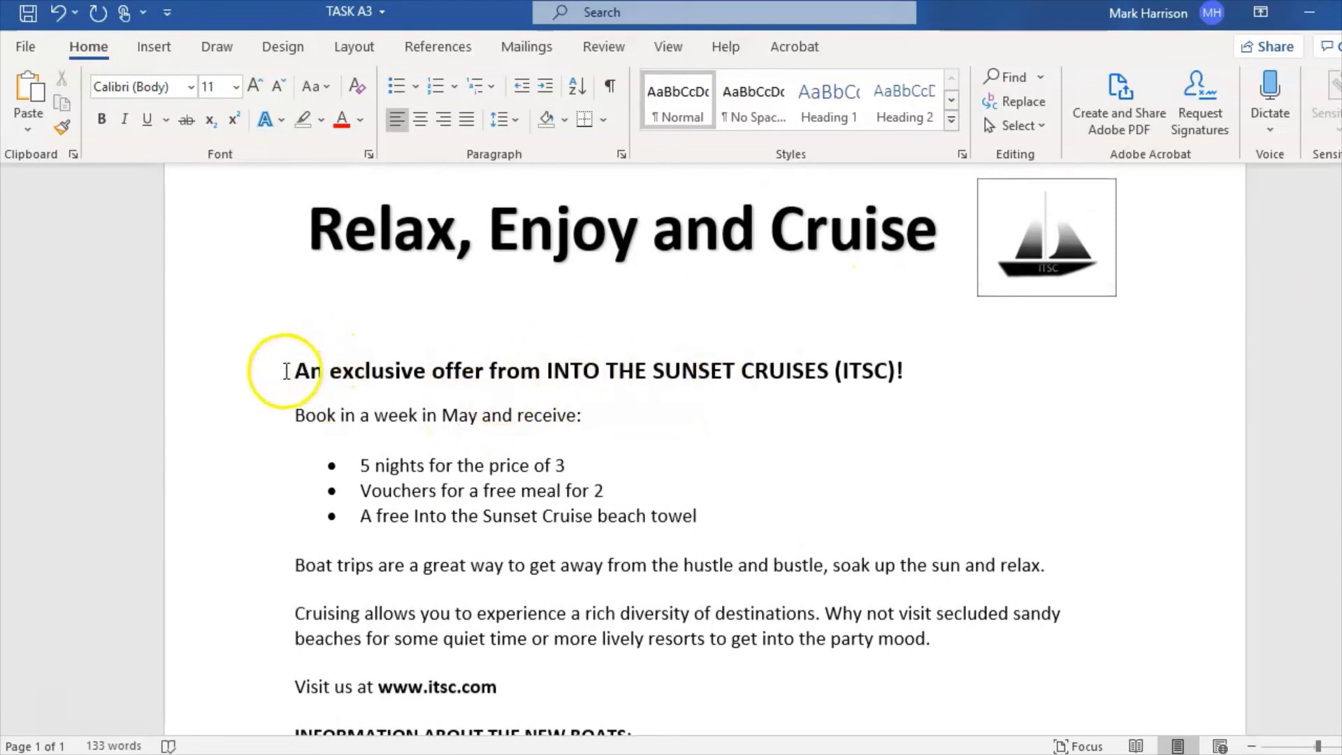
drag(292, 367, 686, 518)
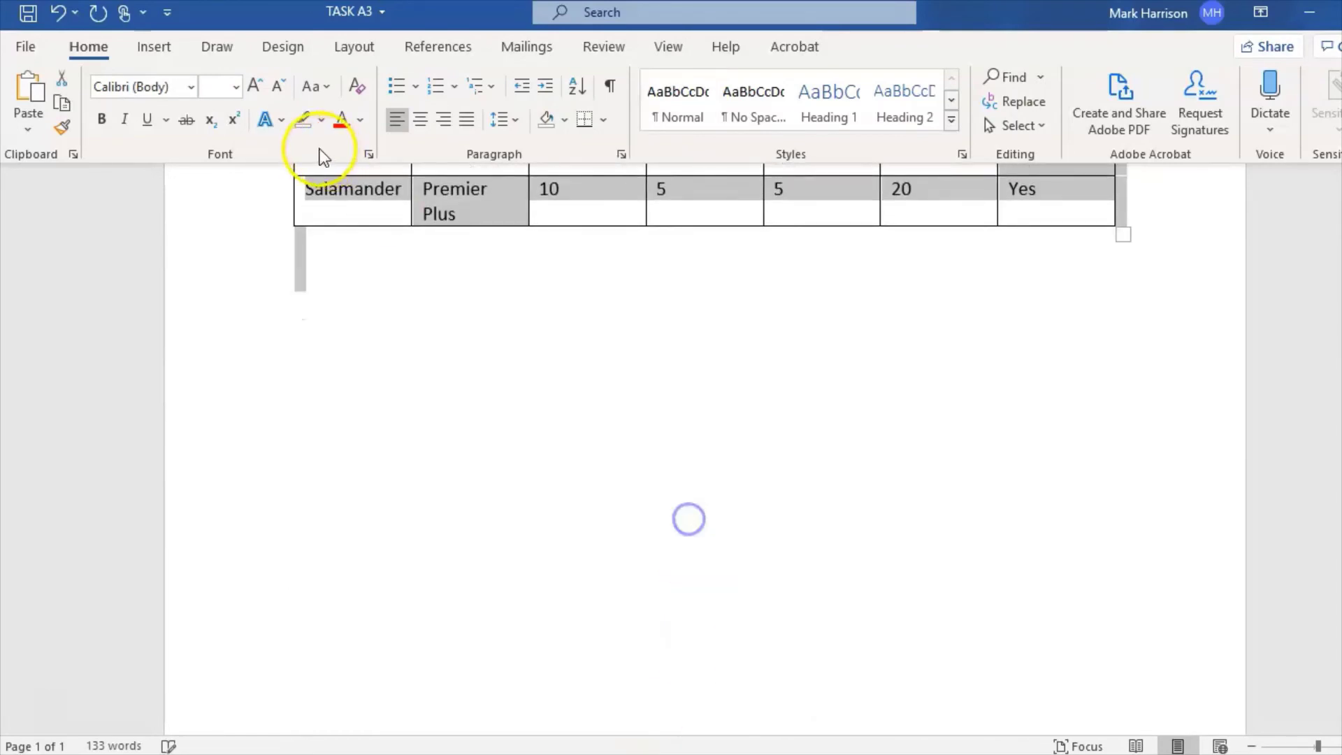
- Set the selected offer text and boat table to 12 pt
click(236, 87)
click(219, 208)
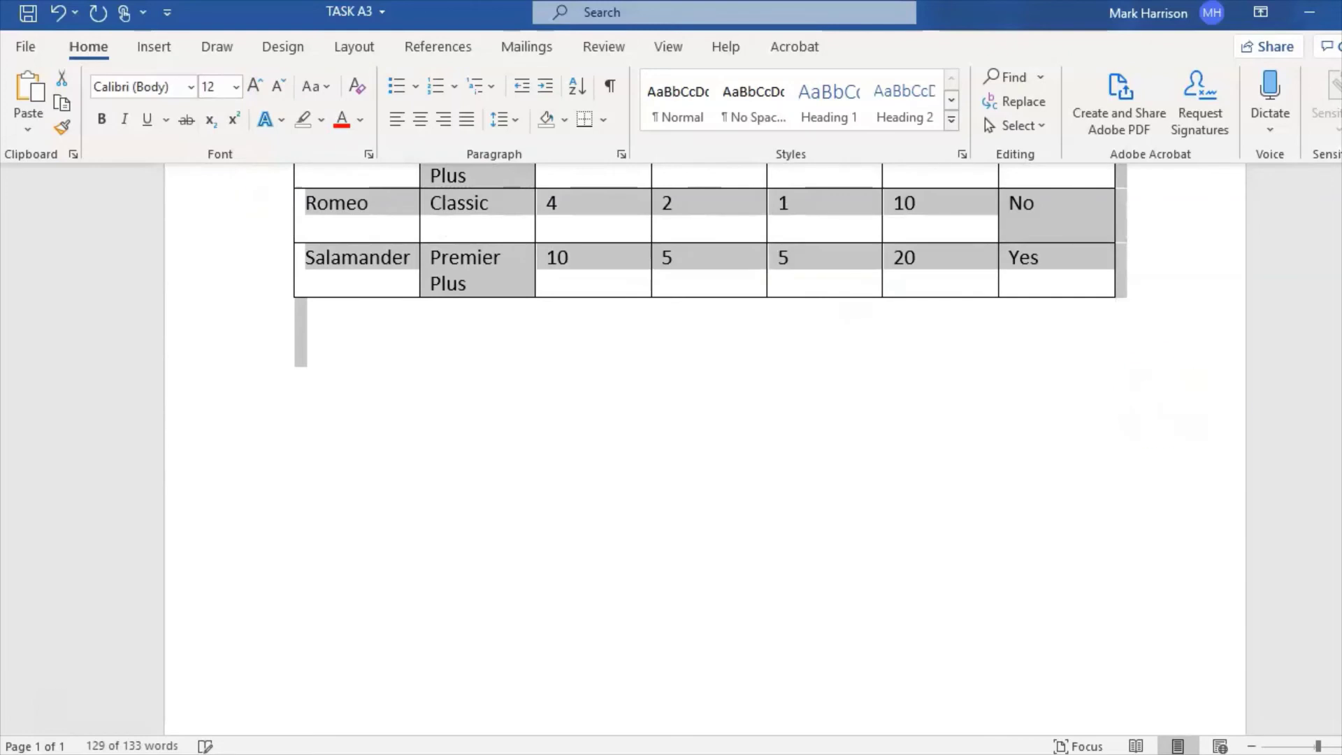
scroll(1030, 413, up, 4)
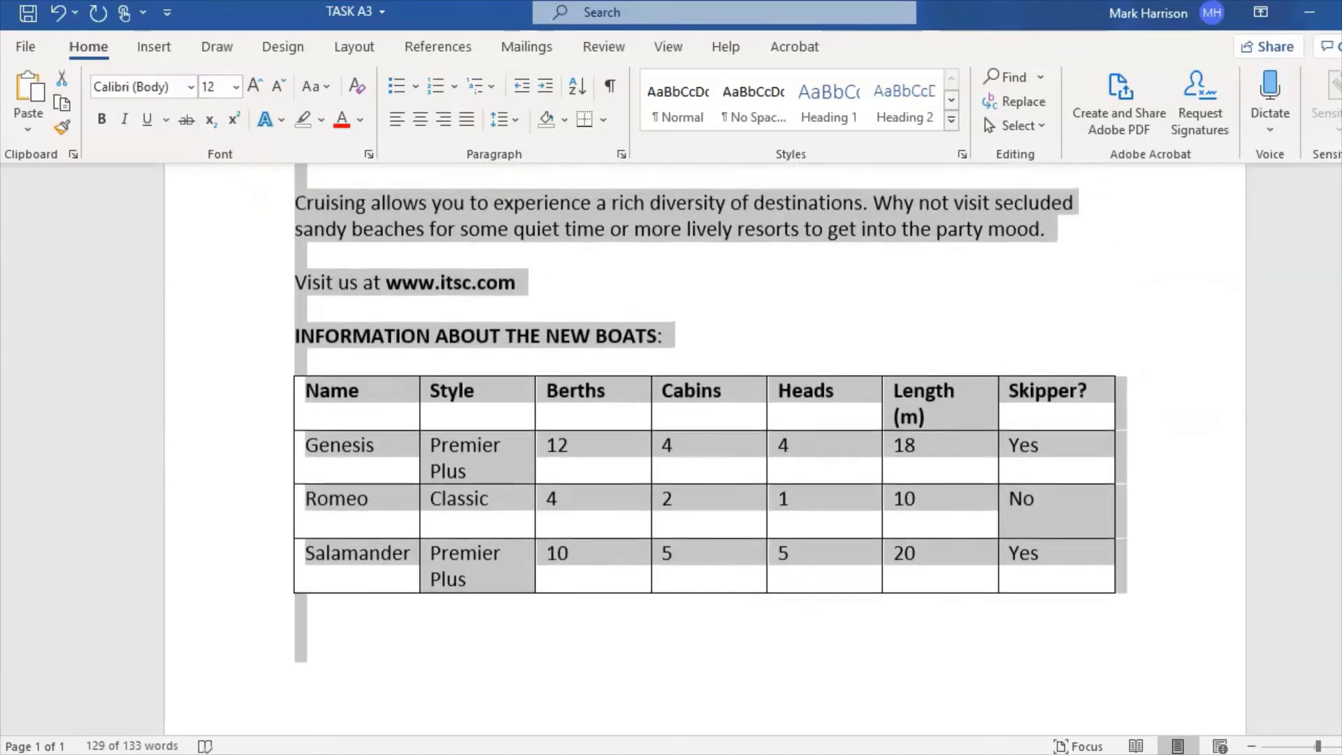
click(1063, 455)
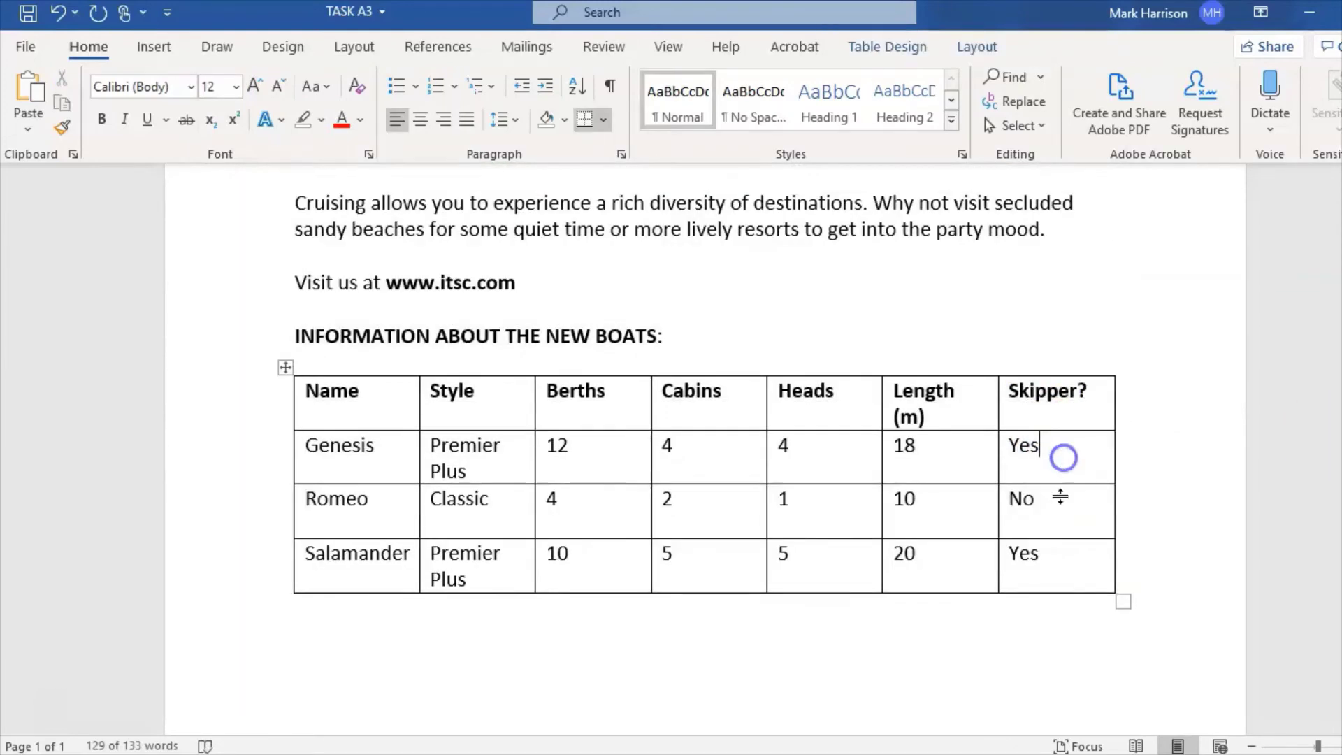
- Zoom out to confirm the poster fits on one page and place the caret below the table
click(1251, 746)
click(1251, 746)
click(1250, 746)
click(1251, 746)
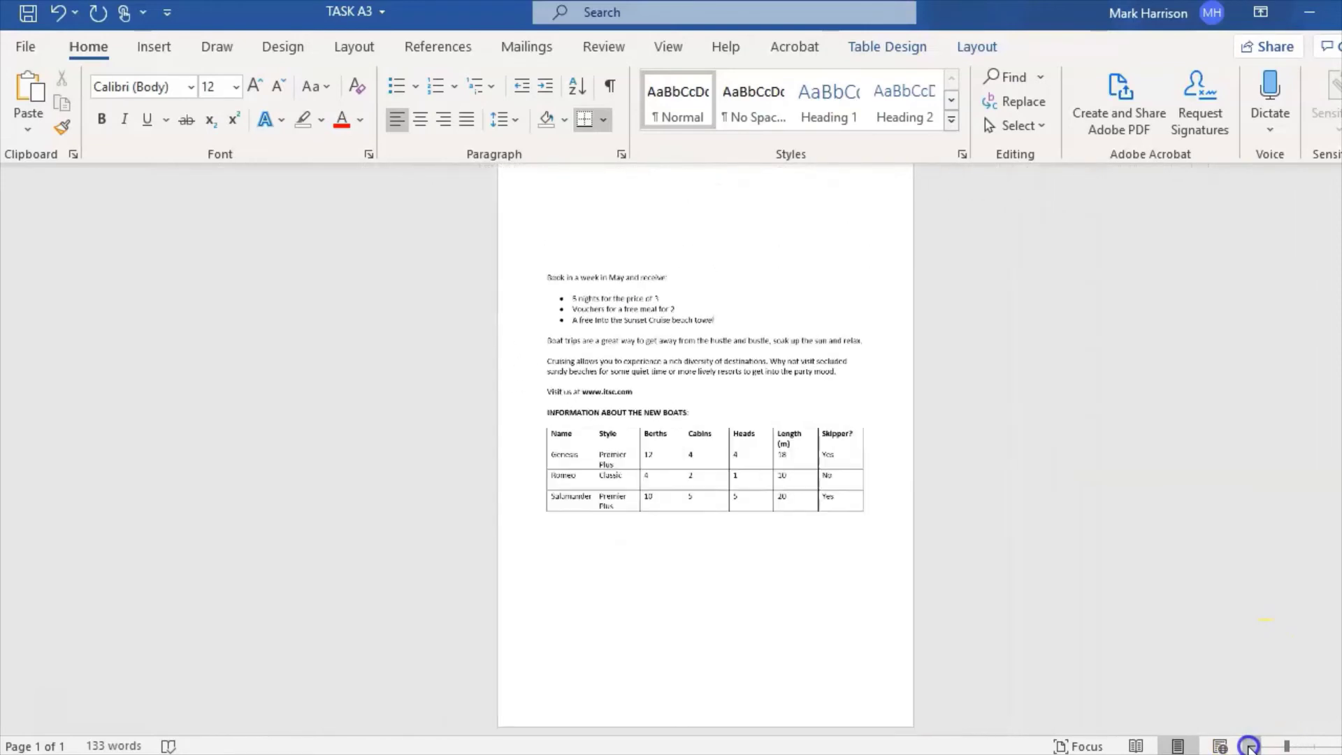
click(1251, 746)
click(1251, 746)
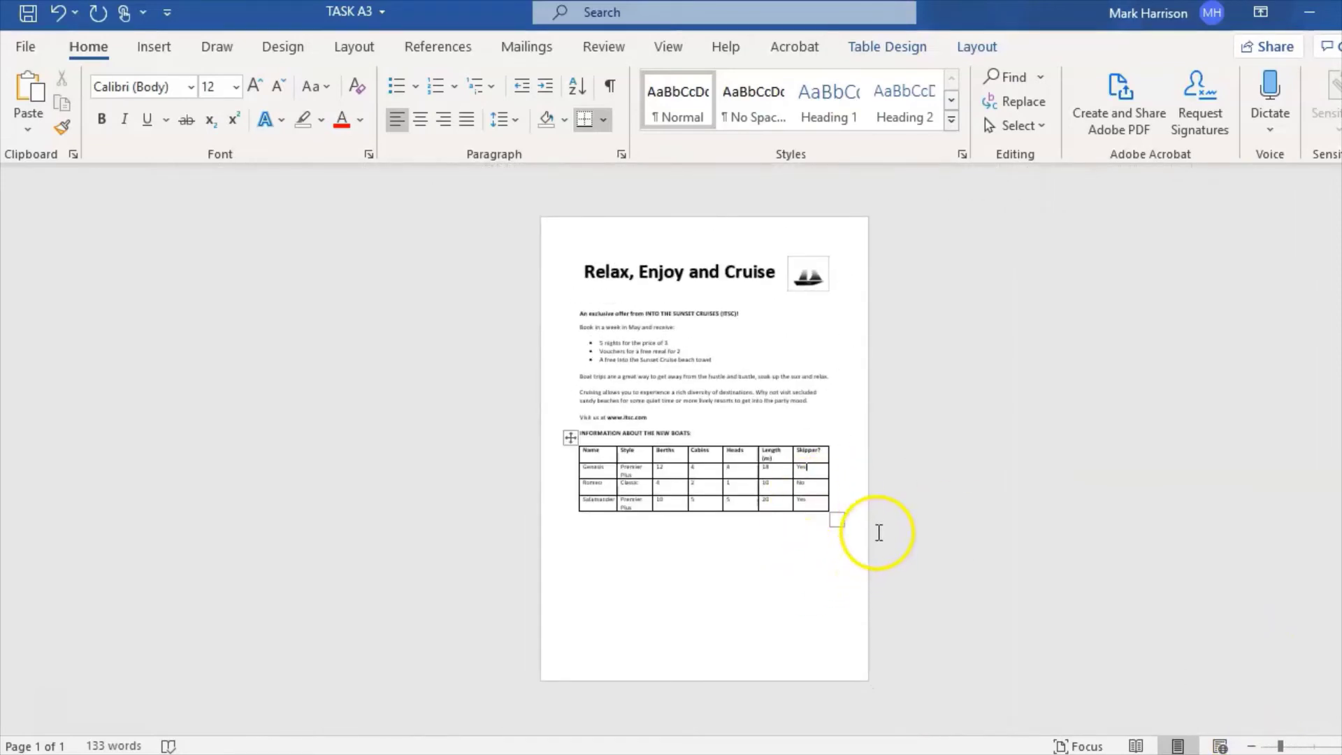
click(861, 508)
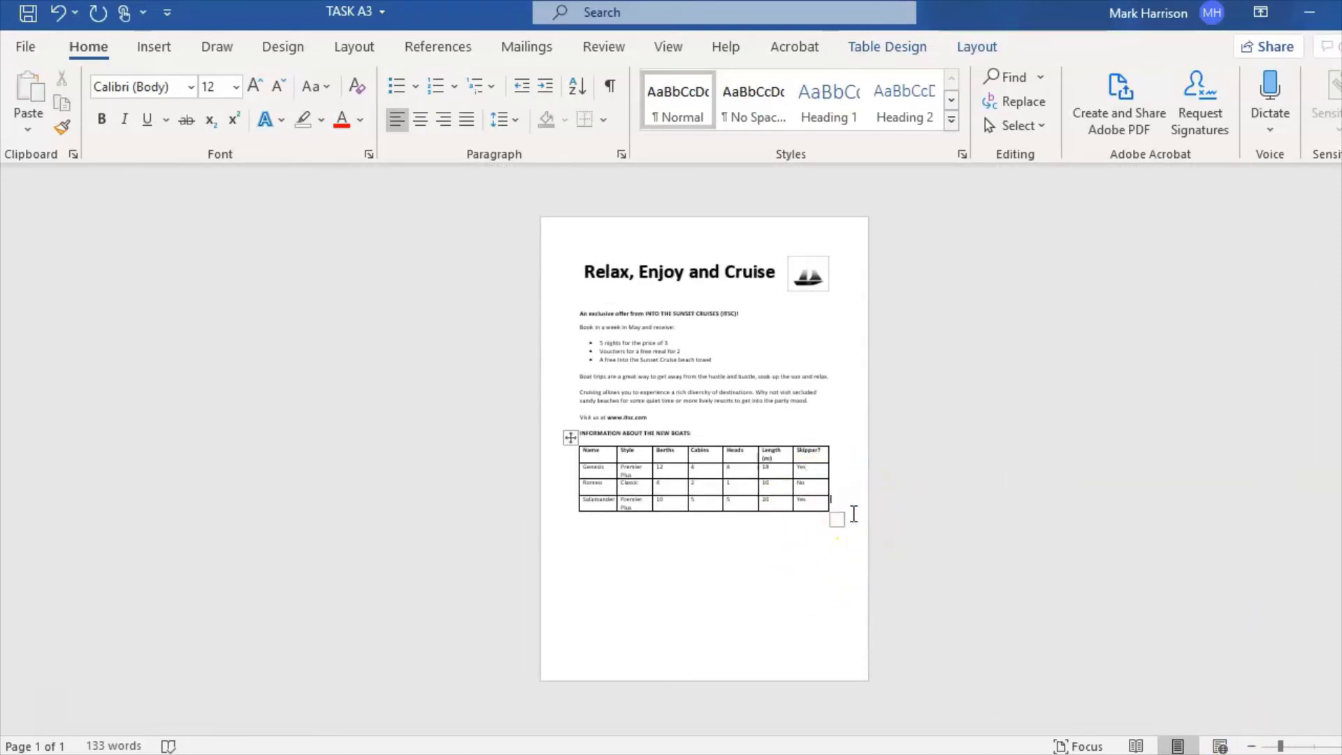
key(Return)
key(ctrl+z)
click(725, 537)
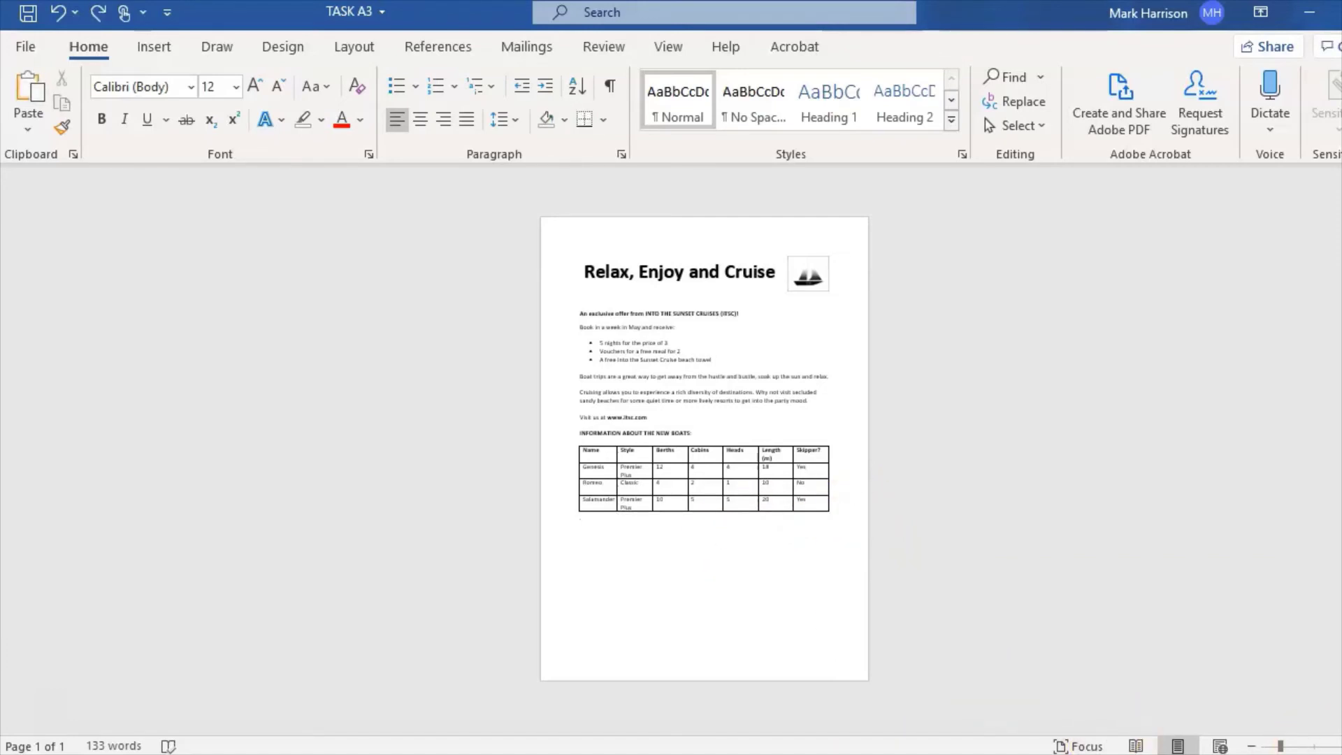
click(1302, 746)
- Insert IMAGE_2 below the table and resize it to 5.17 × 7.95 cm
drag(1303, 747, 1317, 746)
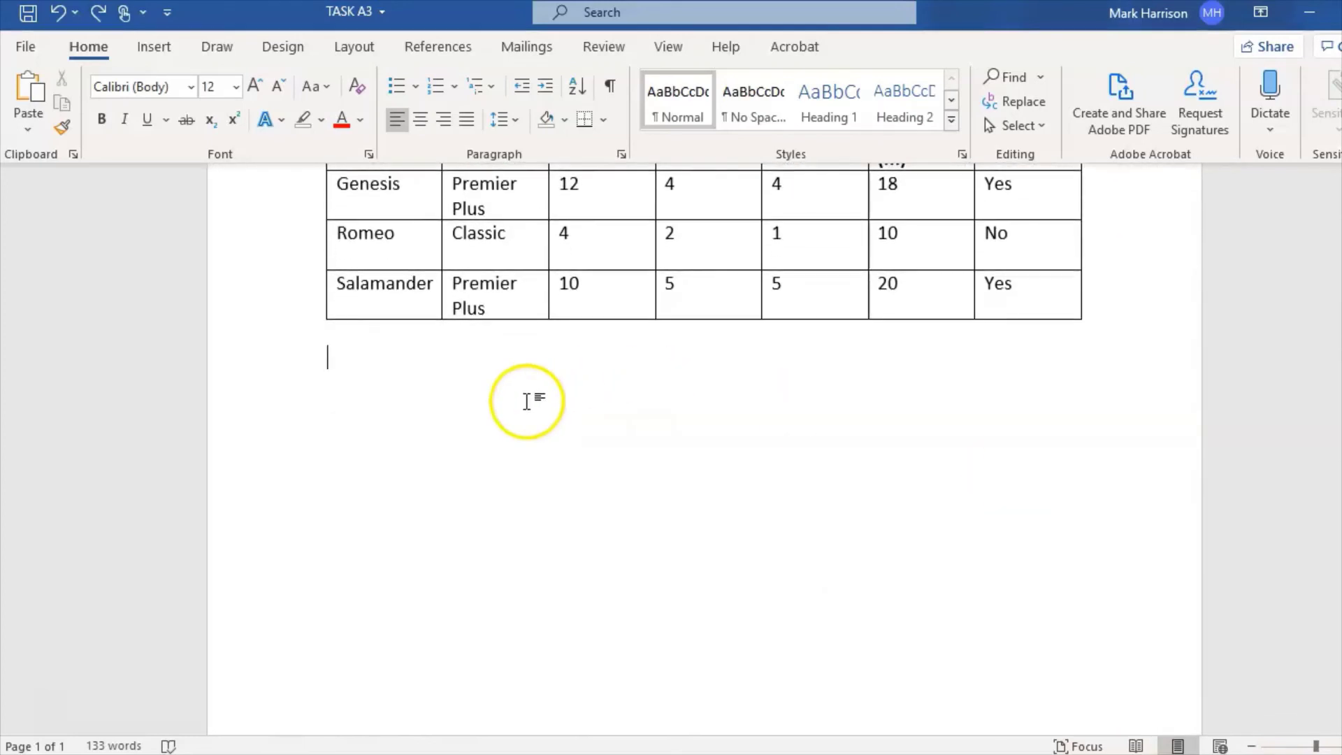
click(157, 56)
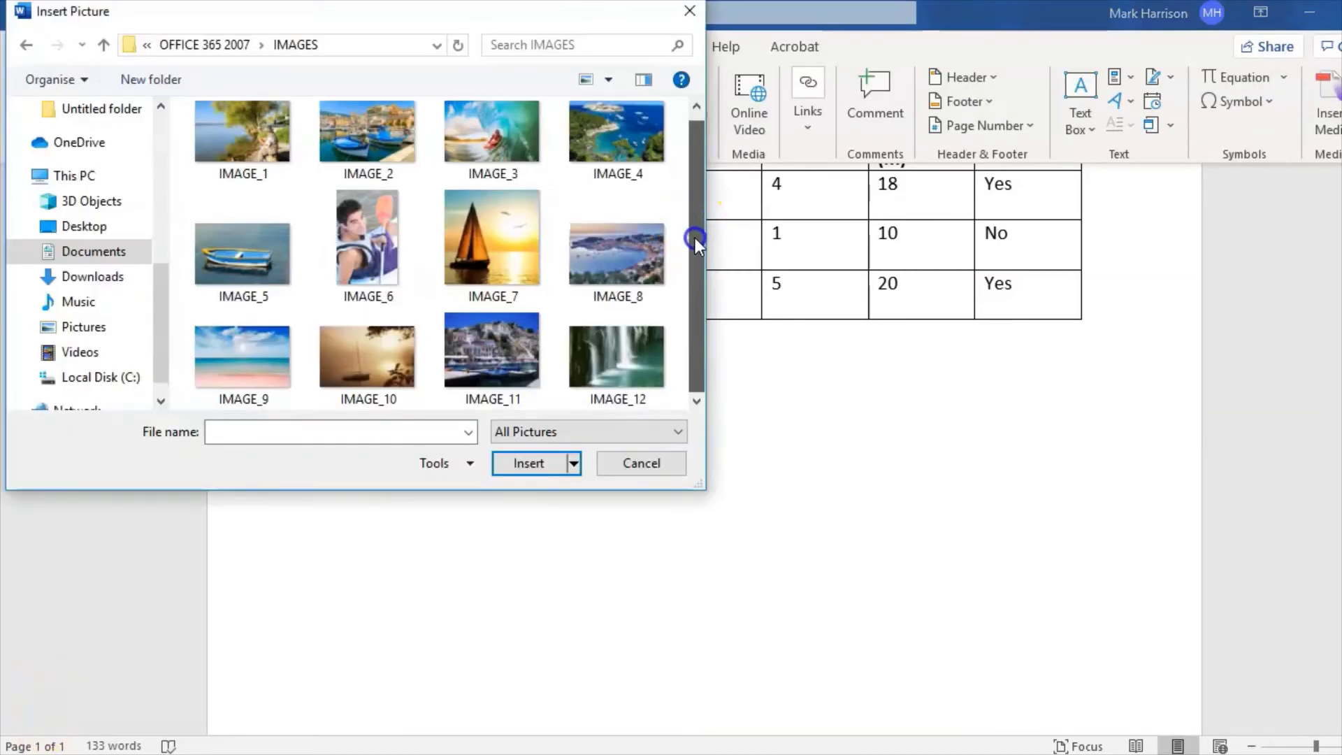
drag(695, 207, 695, 198)
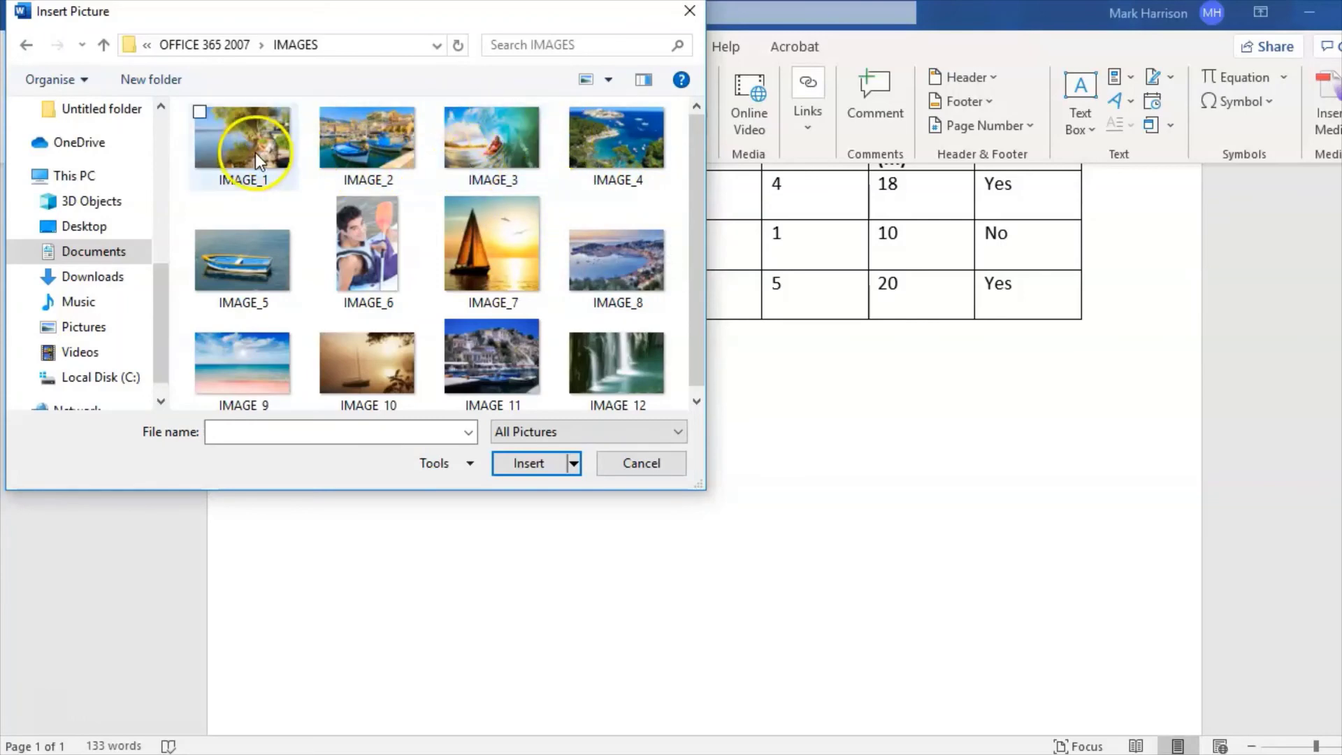
click(368, 137)
click(529, 463)
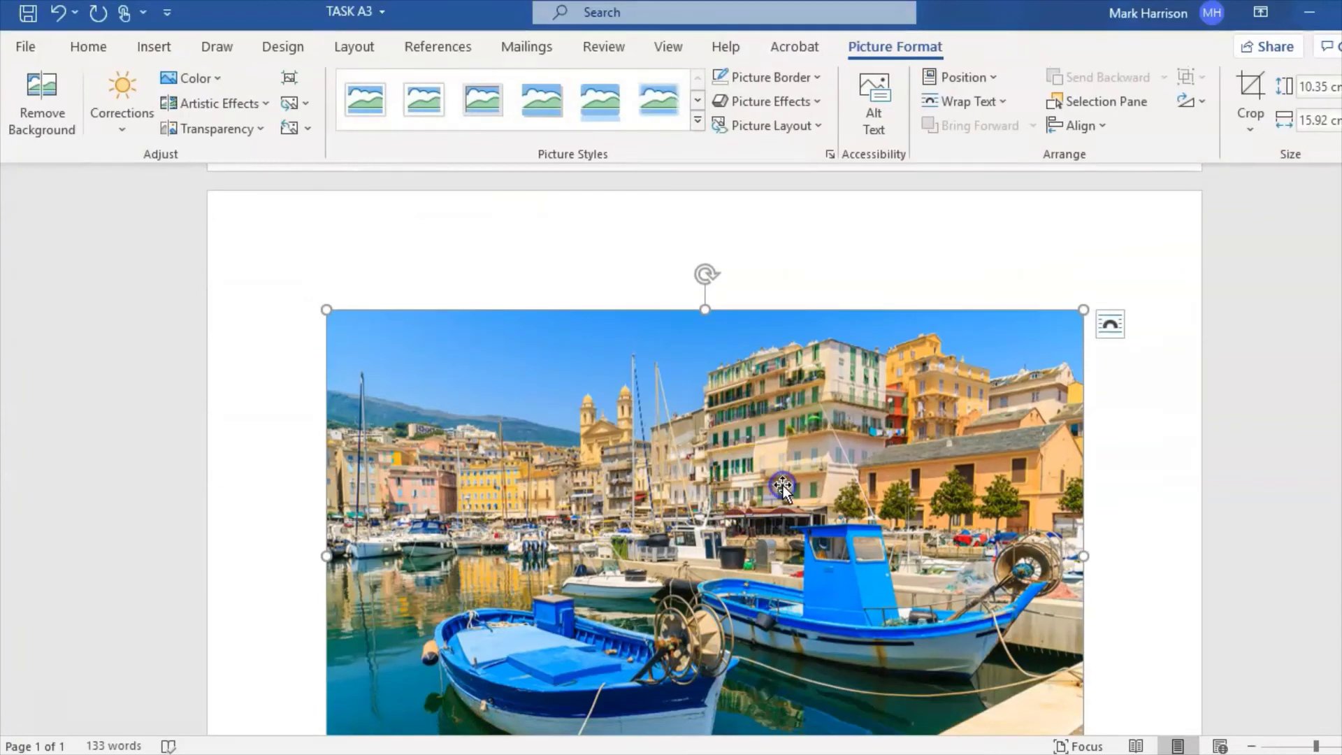
scroll(778, 479, down, 1)
scroll(705, 448, down, 4)
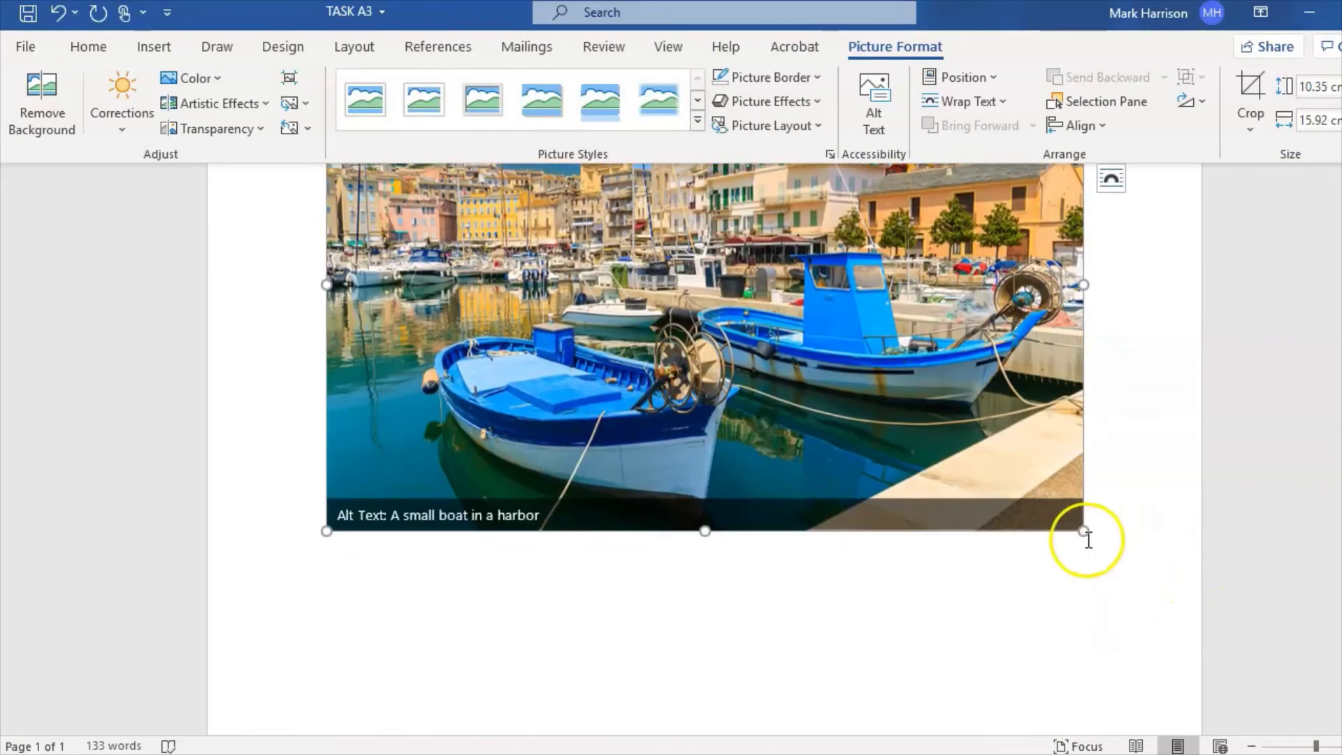
drag(1086, 535, 704, 301)
- Shrink the harbour photo slightly more by its corner handle
click(773, 332)
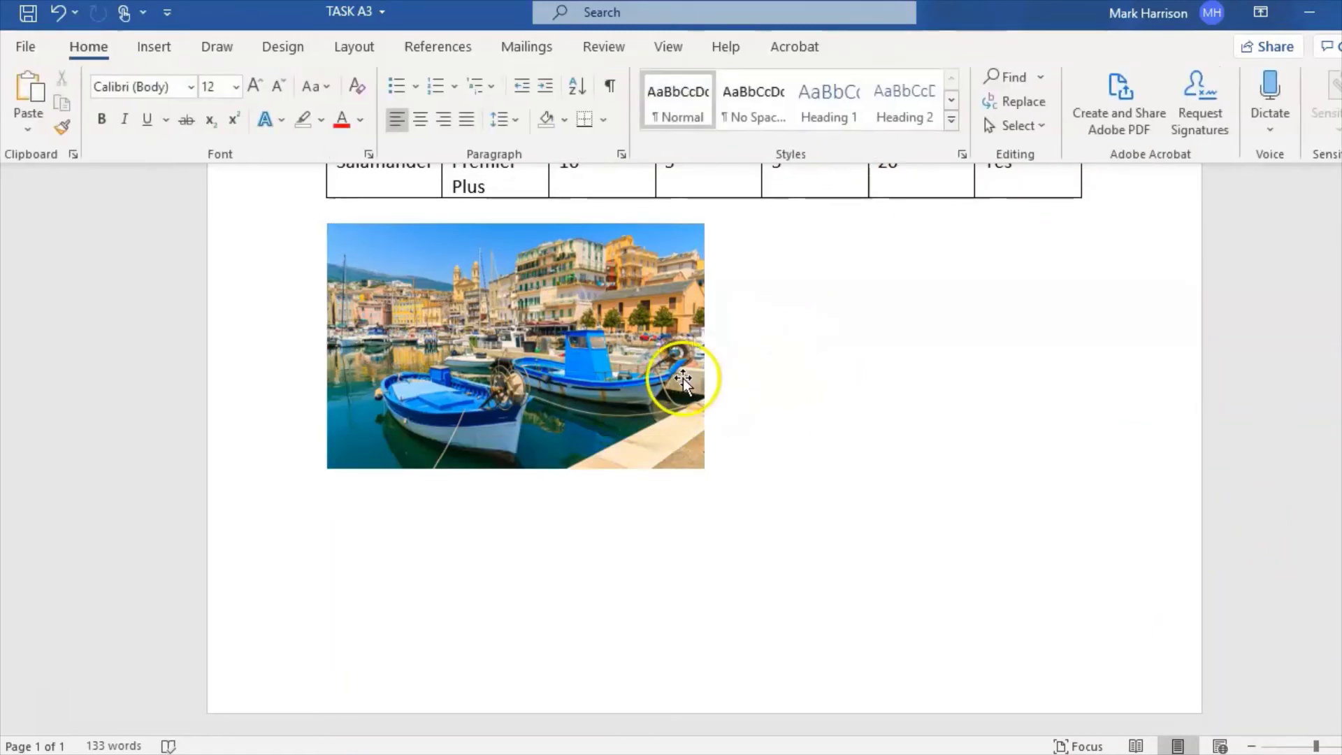
click(702, 459)
drag(705, 468, 685, 455)
click(702, 263)
- Insert IMAGE_4, the island photo, from this device and shrink it to sit beside the harbour photo
click(166, 46)
click(206, 101)
click(246, 187)
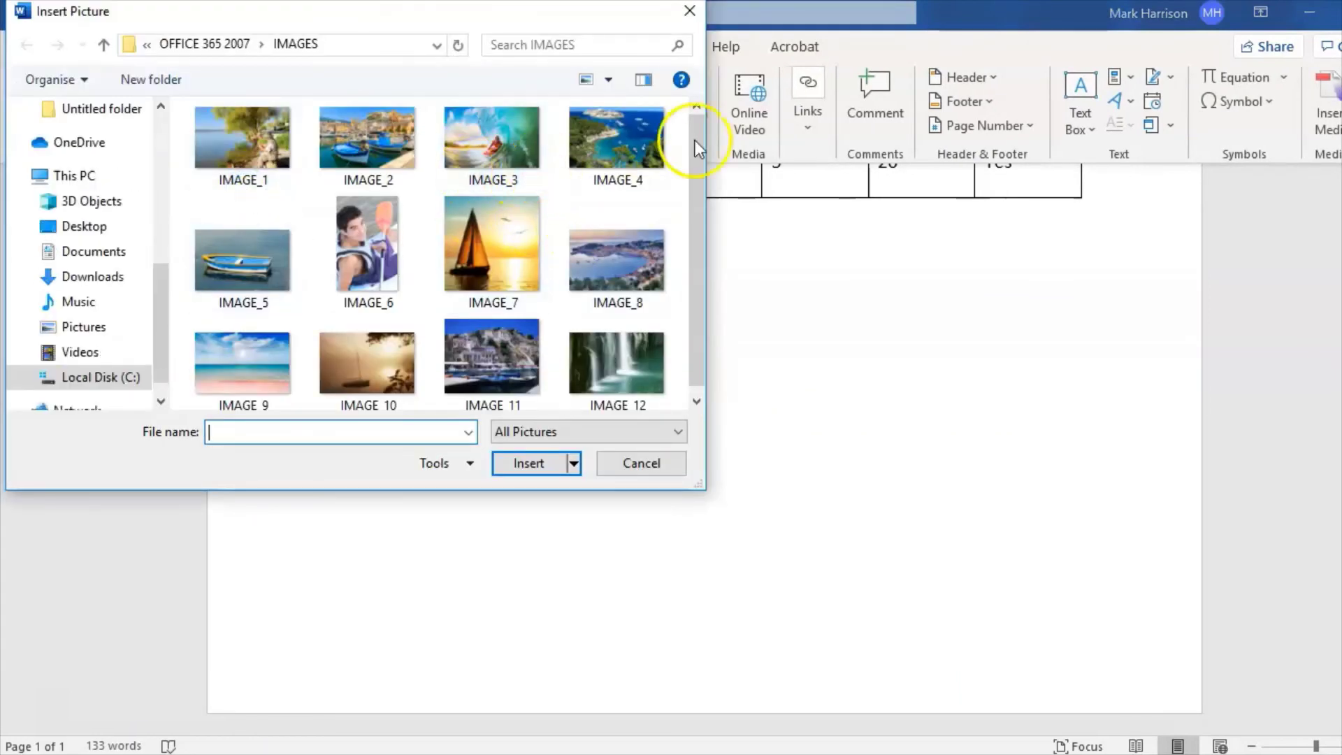
double_click(655, 140)
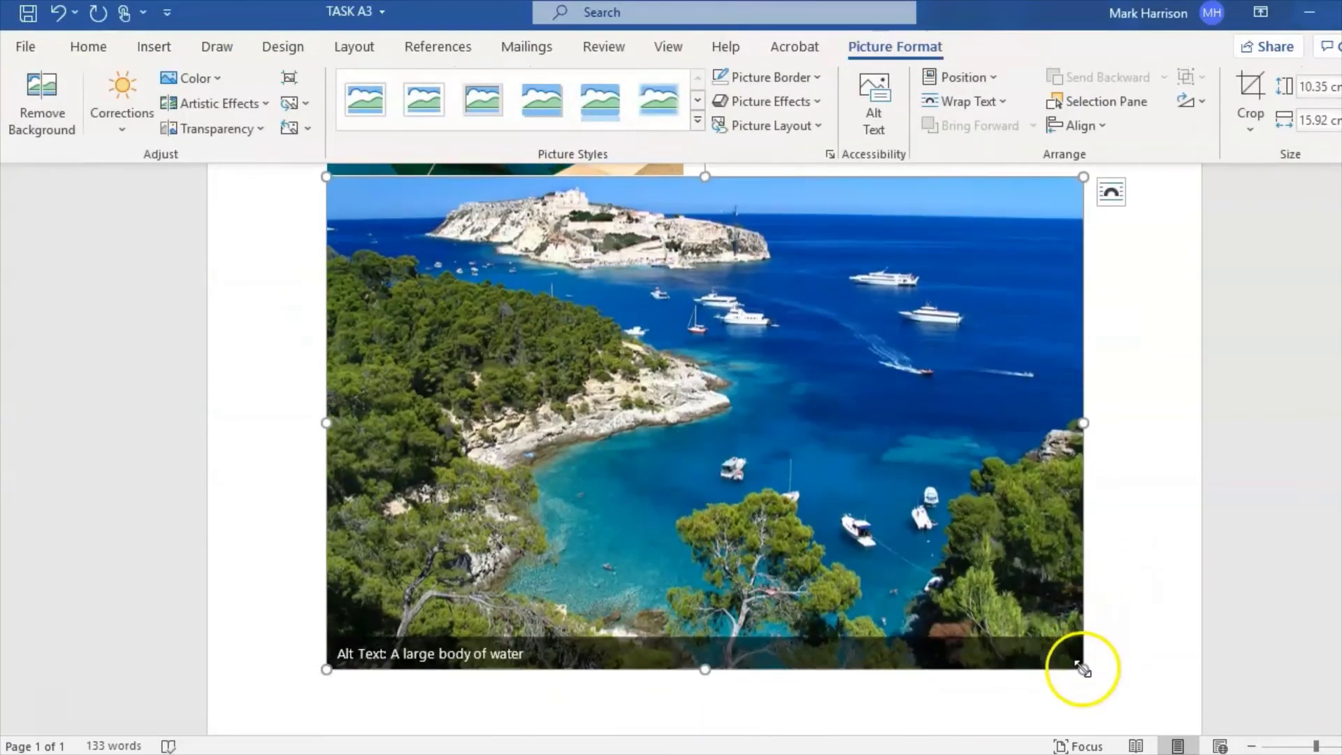
drag(1084, 664, 685, 410)
scroll(1100, 485, up, 3)
- Centre the harbour and island photos on the page
click(1135, 479)
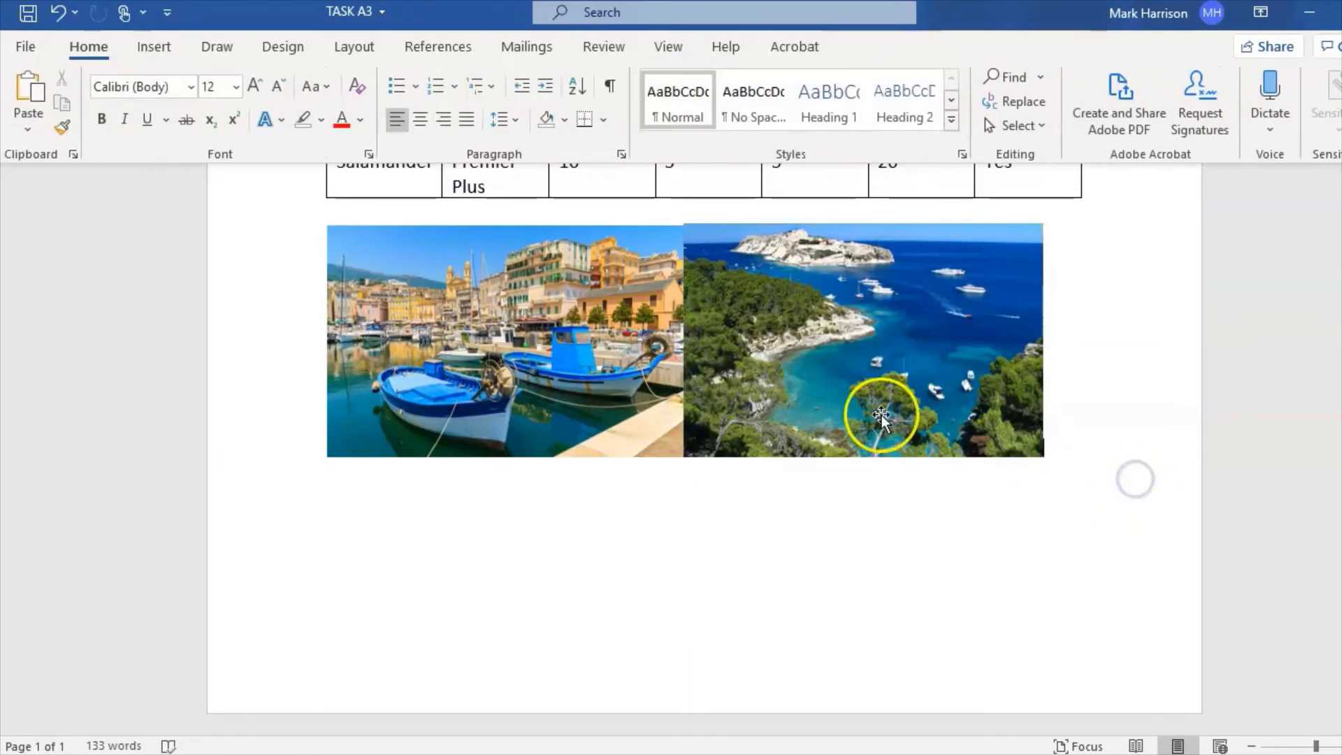
click(584, 381)
click(88, 46)
click(419, 119)
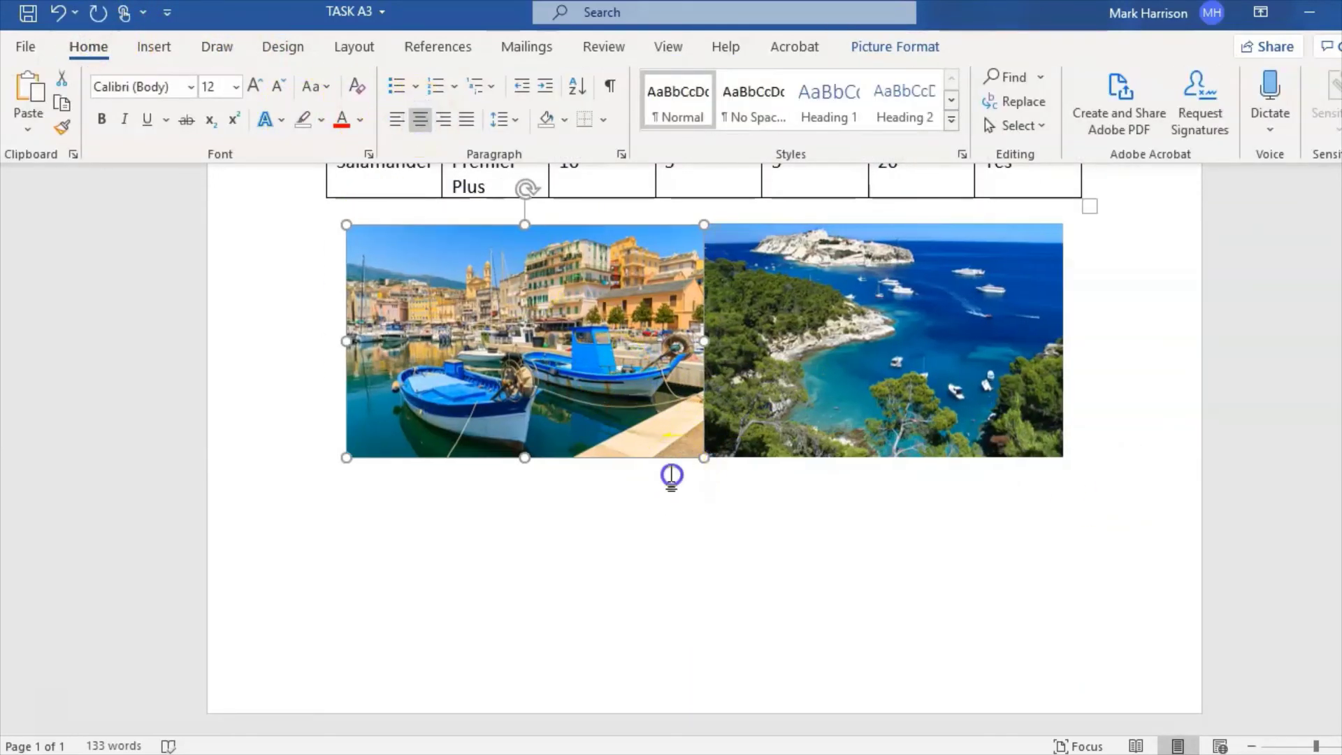
click(1103, 480)
click(996, 381)
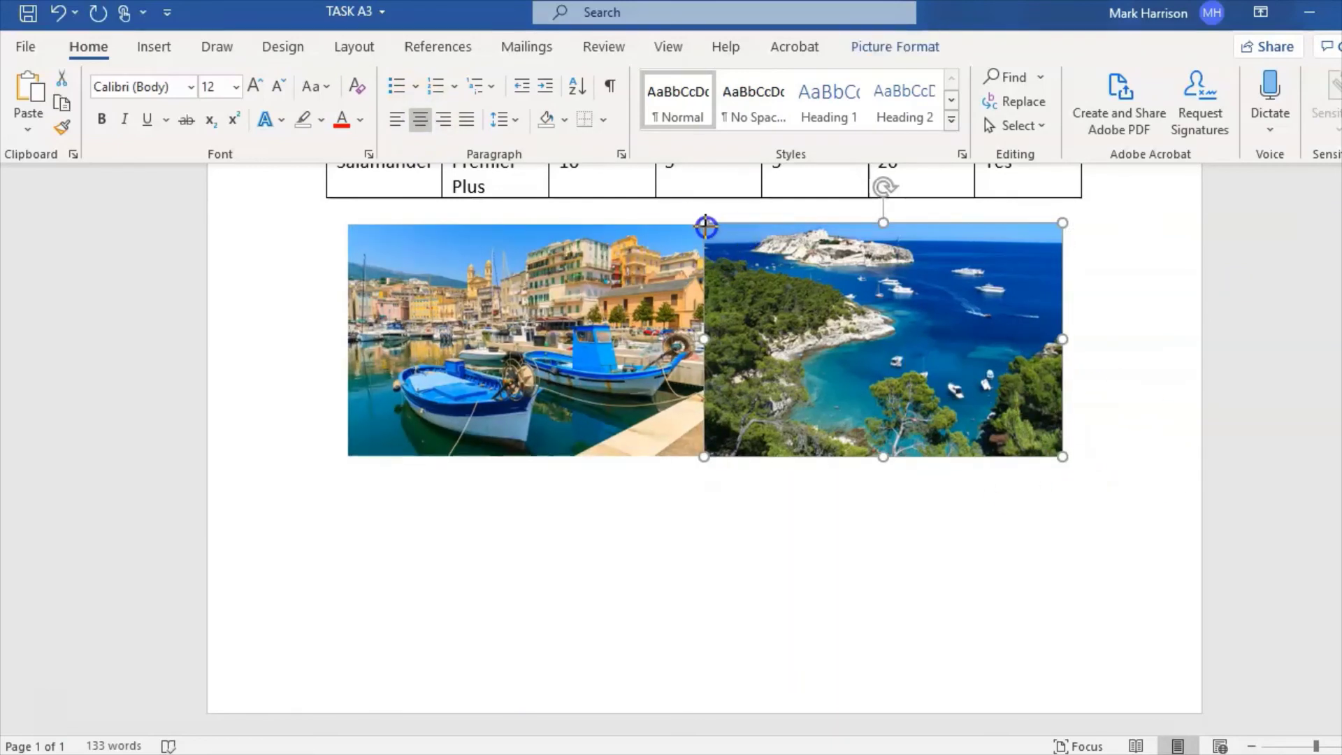
- Zoom out to fit the page and delete the blank line above 'An exclusive offer'
click(1174, 511)
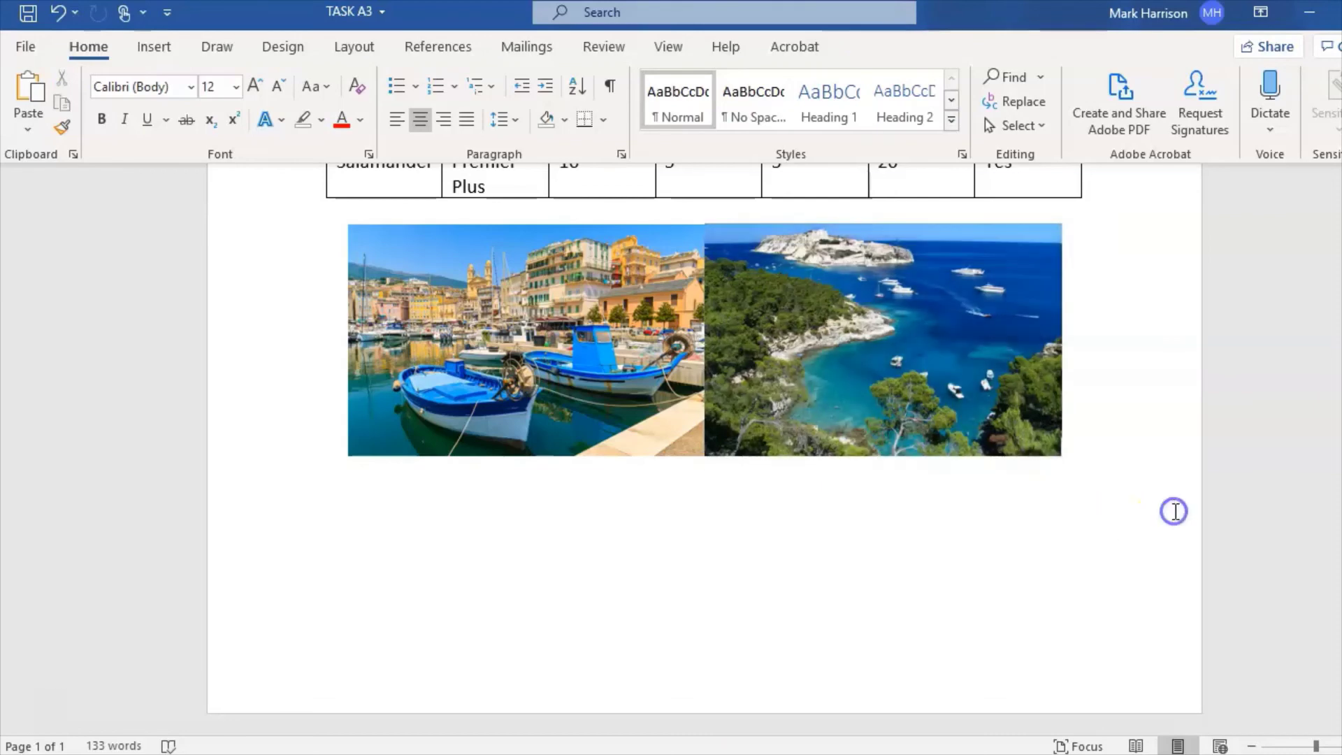
scroll(1227, 703, up, 7)
scroll(1227, 703, down, 2)
click(1252, 746)
click(1251, 746)
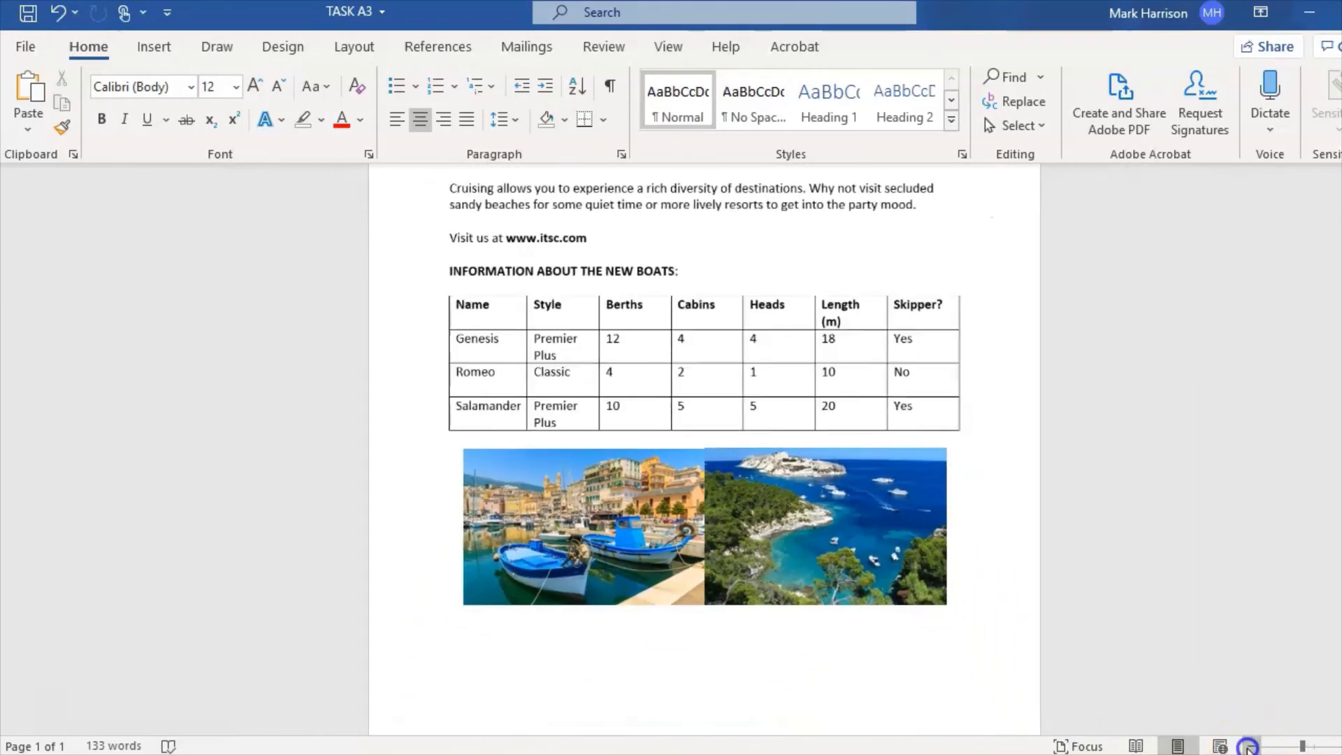
click(1251, 747)
click(1252, 747)
scroll(705, 448, up, 3)
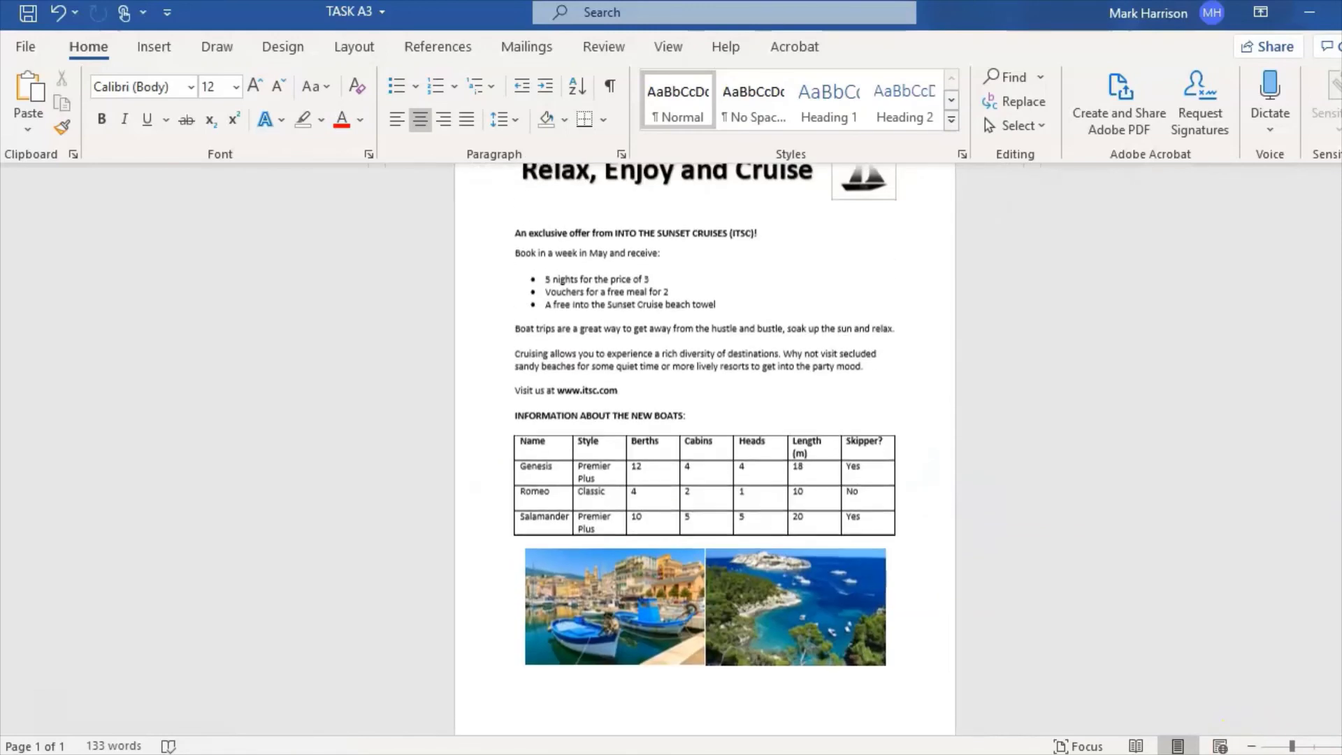
scroll(705, 447, up, 1)
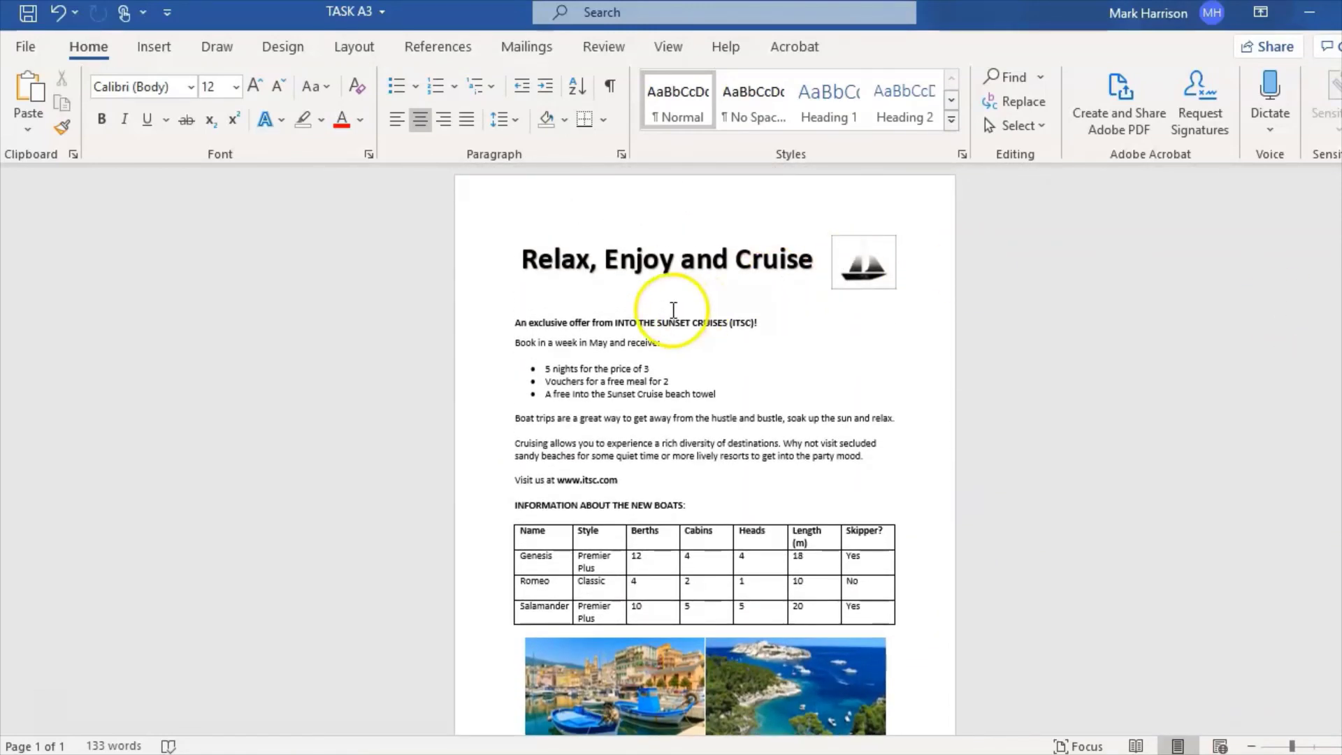
click(517, 322)
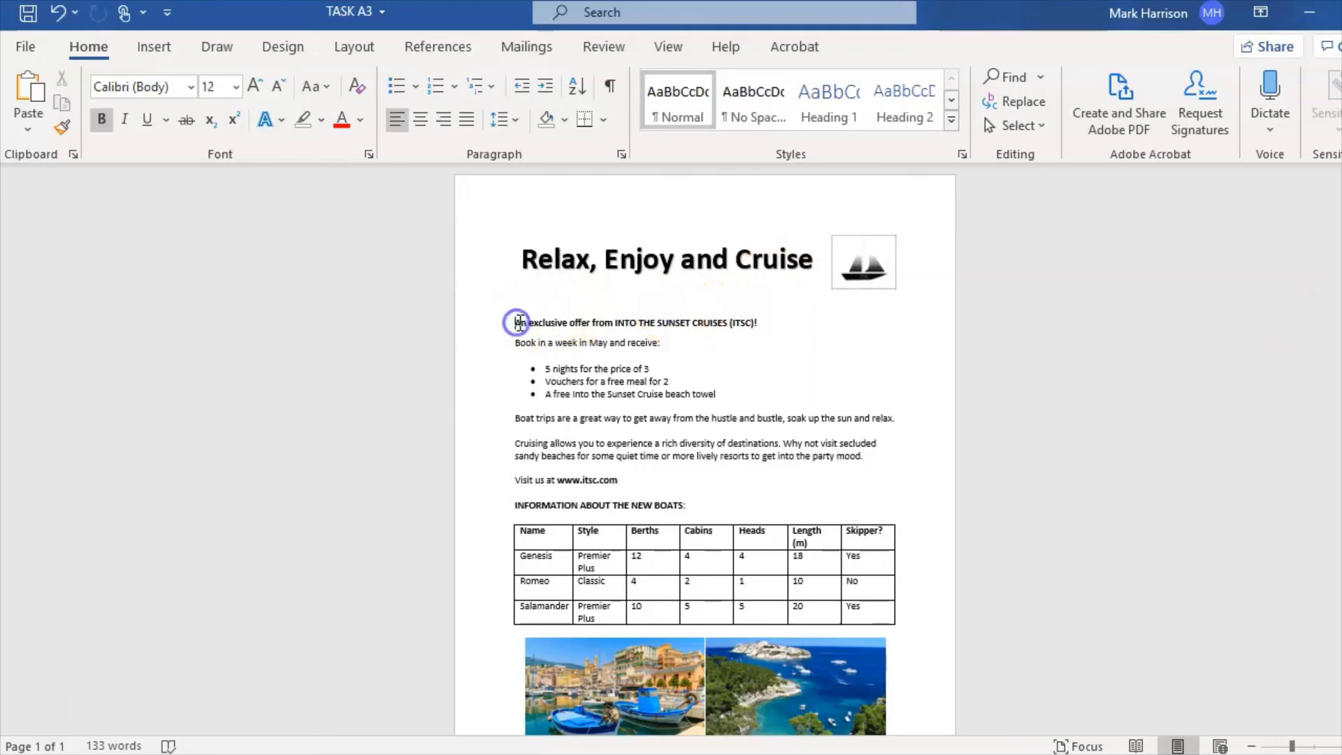
key(BackSpace)
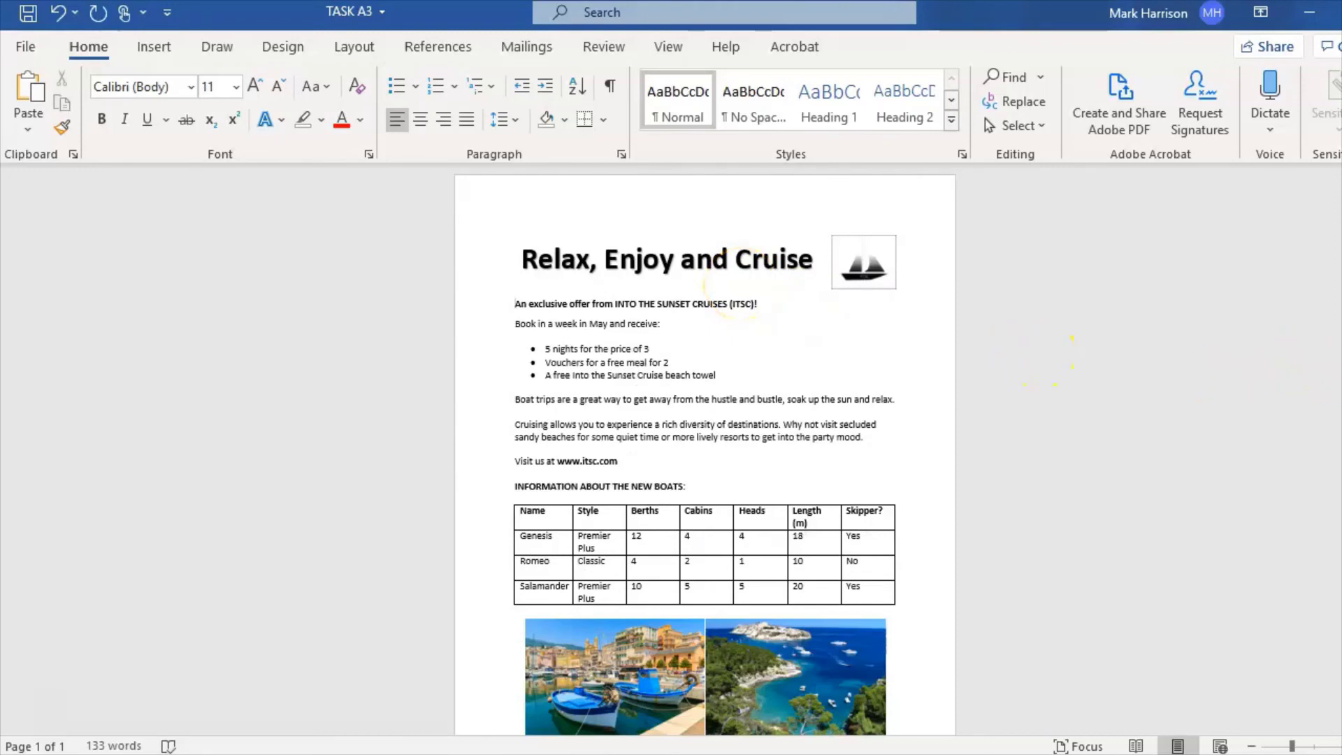
- Add a blank line between the boat table and the photos
scroll(1006, 454, down, 2)
click(902, 505)
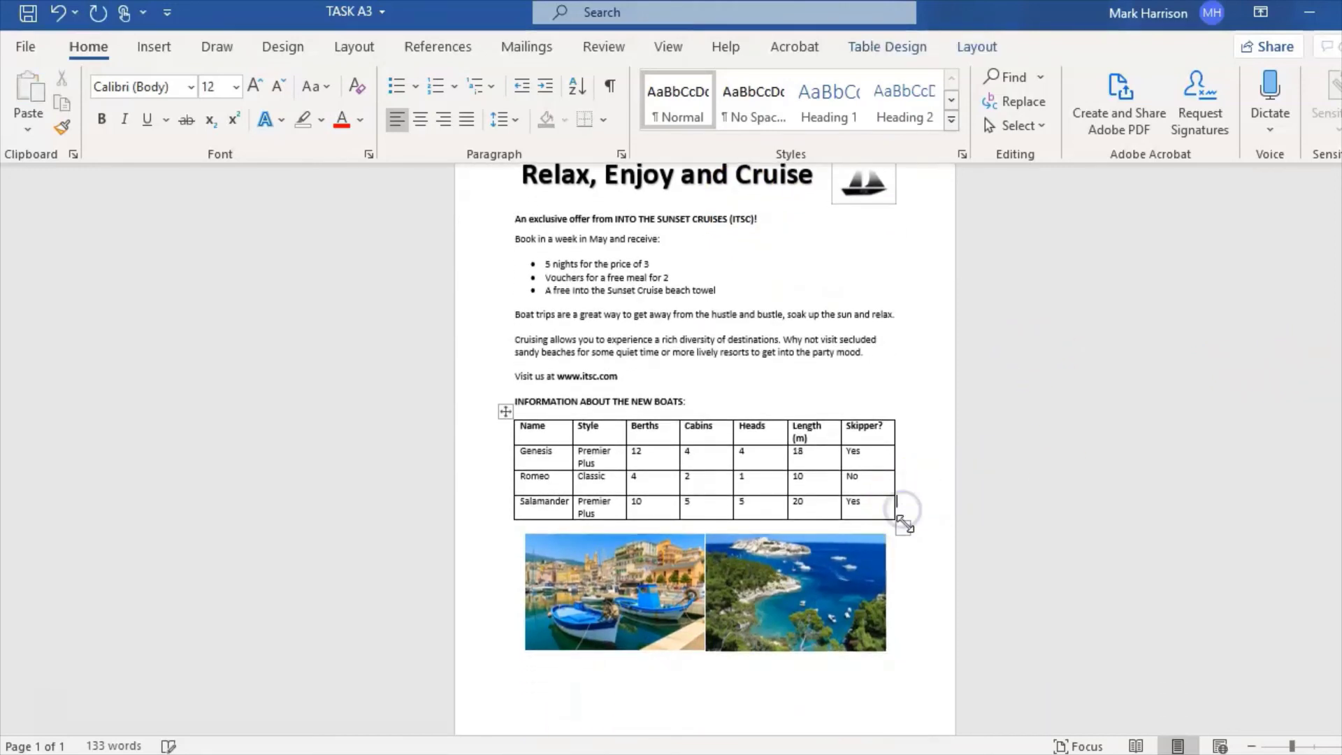
click(902, 521)
click(864, 526)
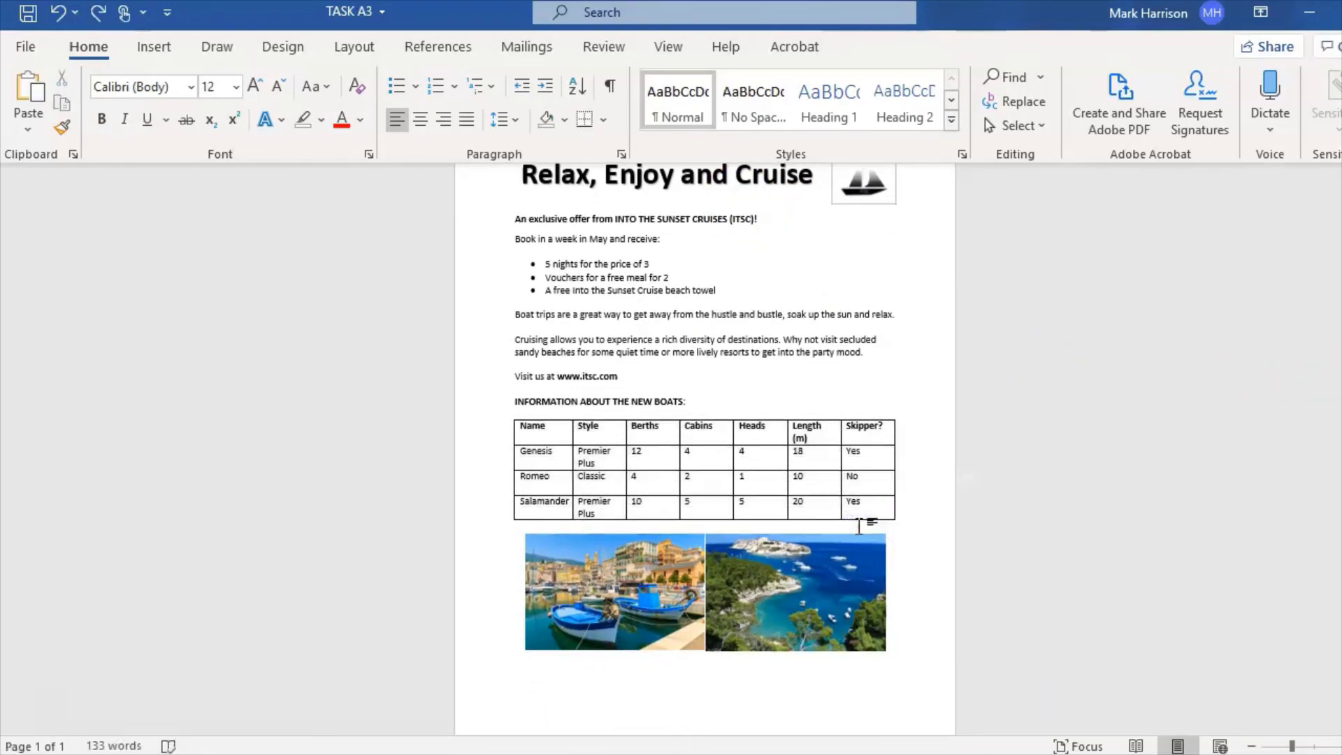
key(Return)
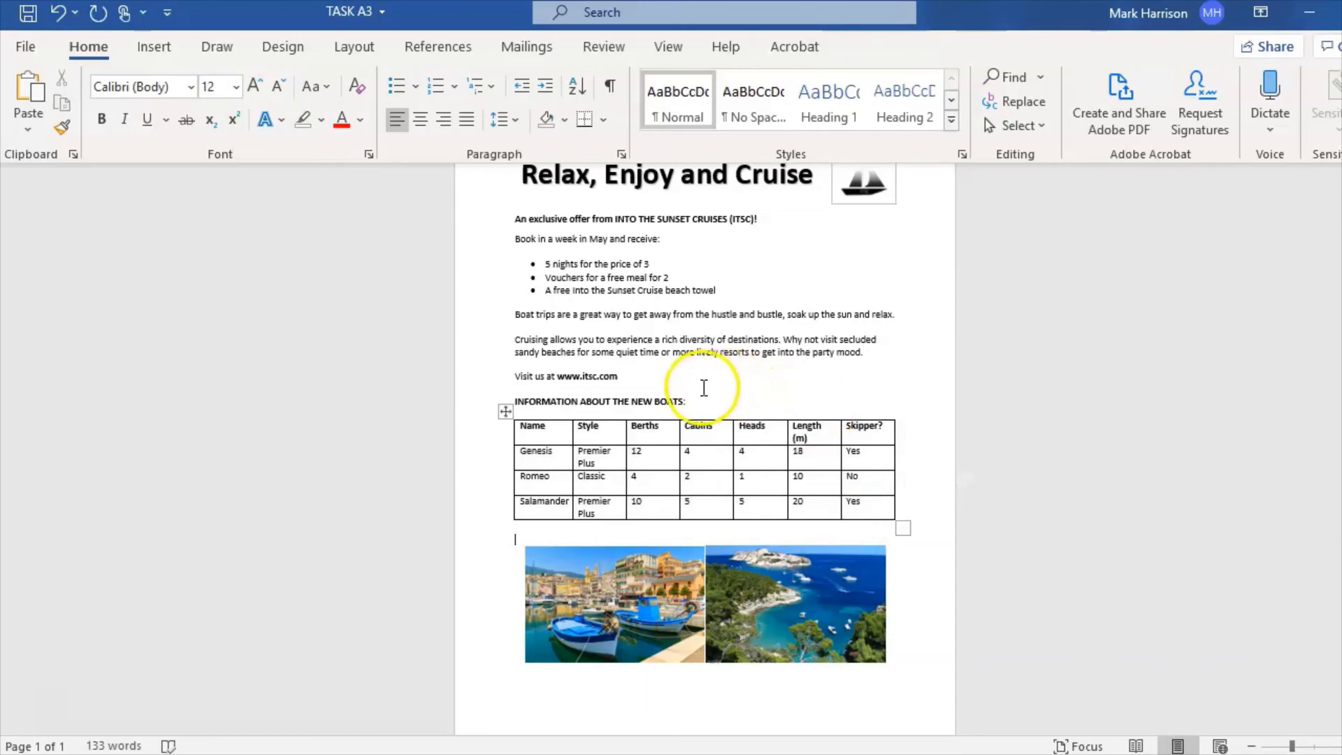
click(727, 339)
scroll(705, 447, down, 2)
scroll(705, 448, up, 2)
scroll(705, 448, down, 2)
scroll(704, 448, up, 4)
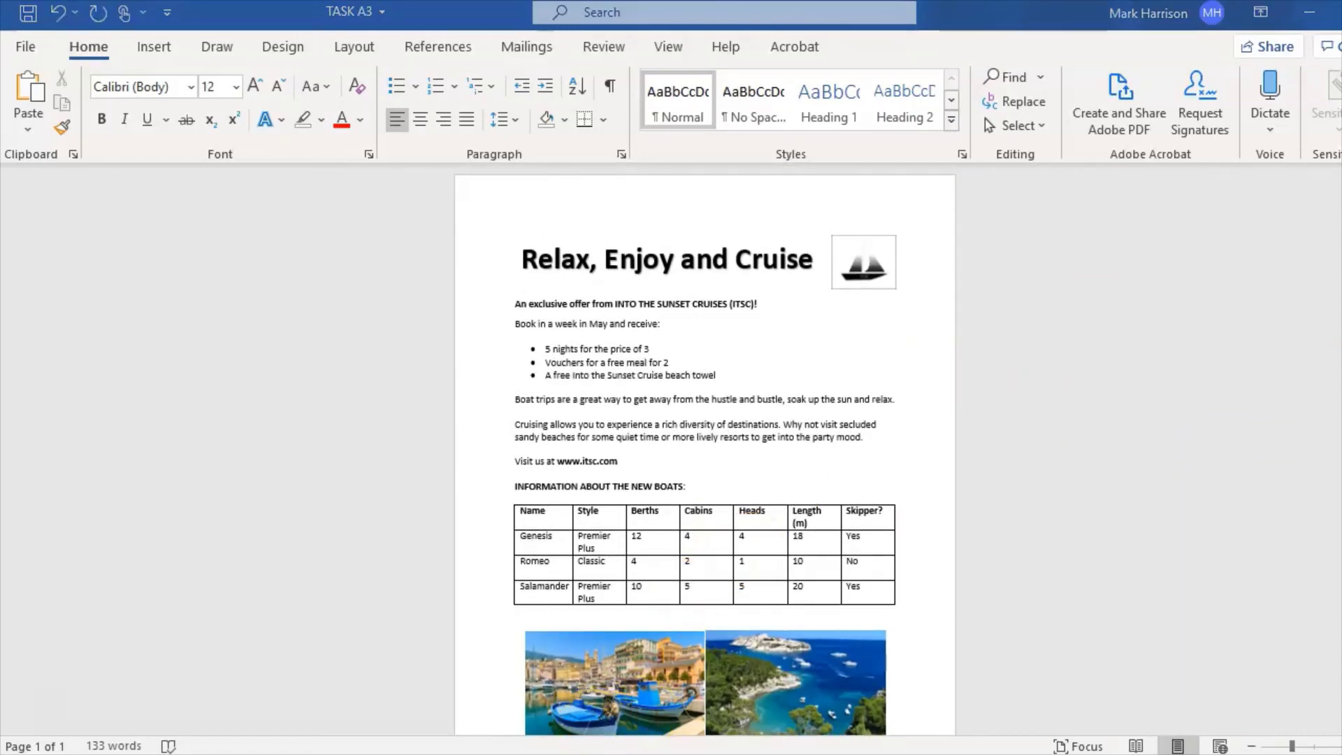
mouse_move(538, 754)
click(343, 685)
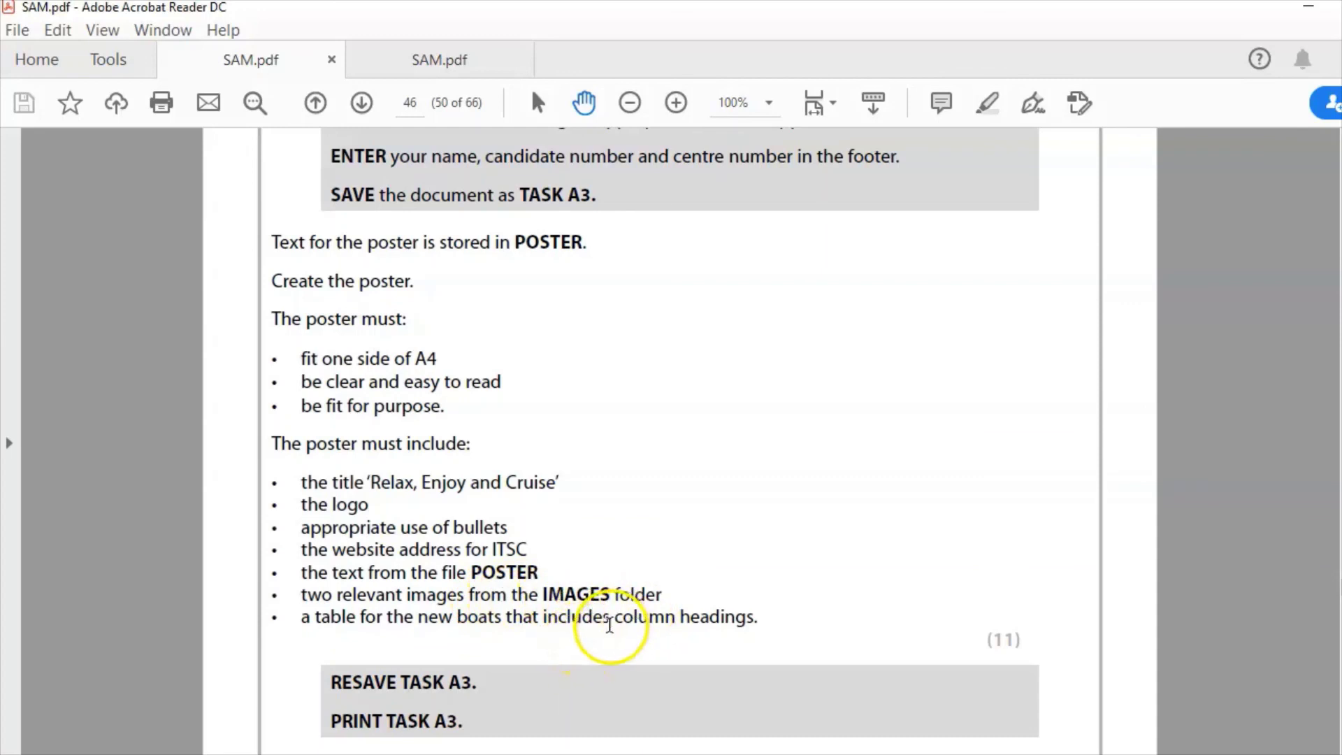
click(405, 57)
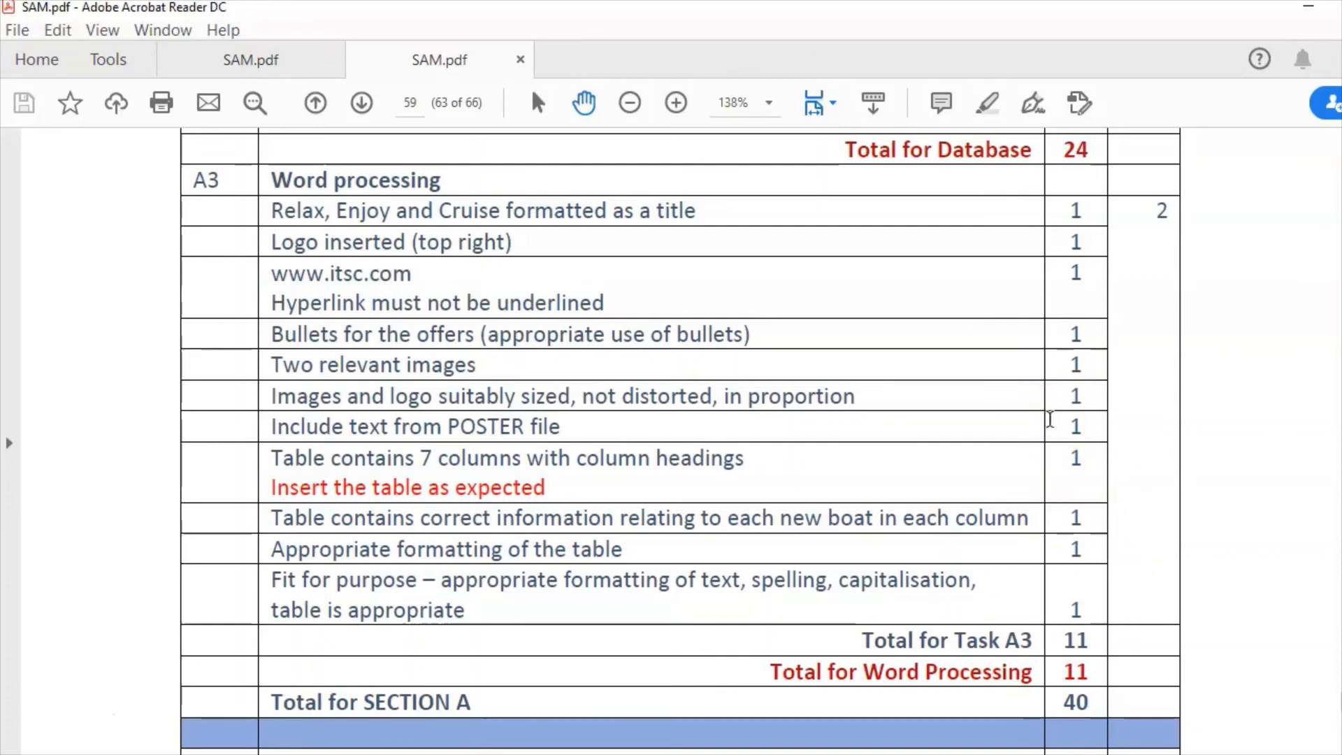
click(1103, 533)
click(1074, 585)
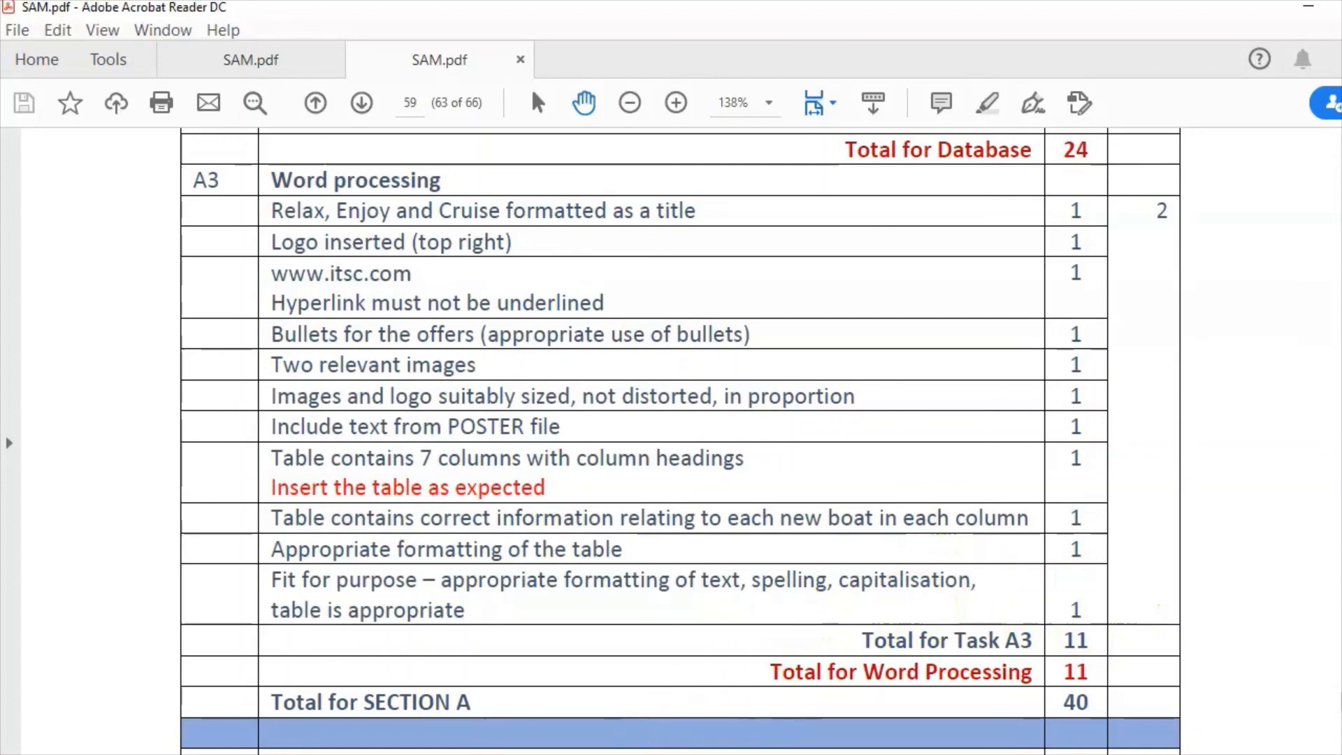
click(859, 643)
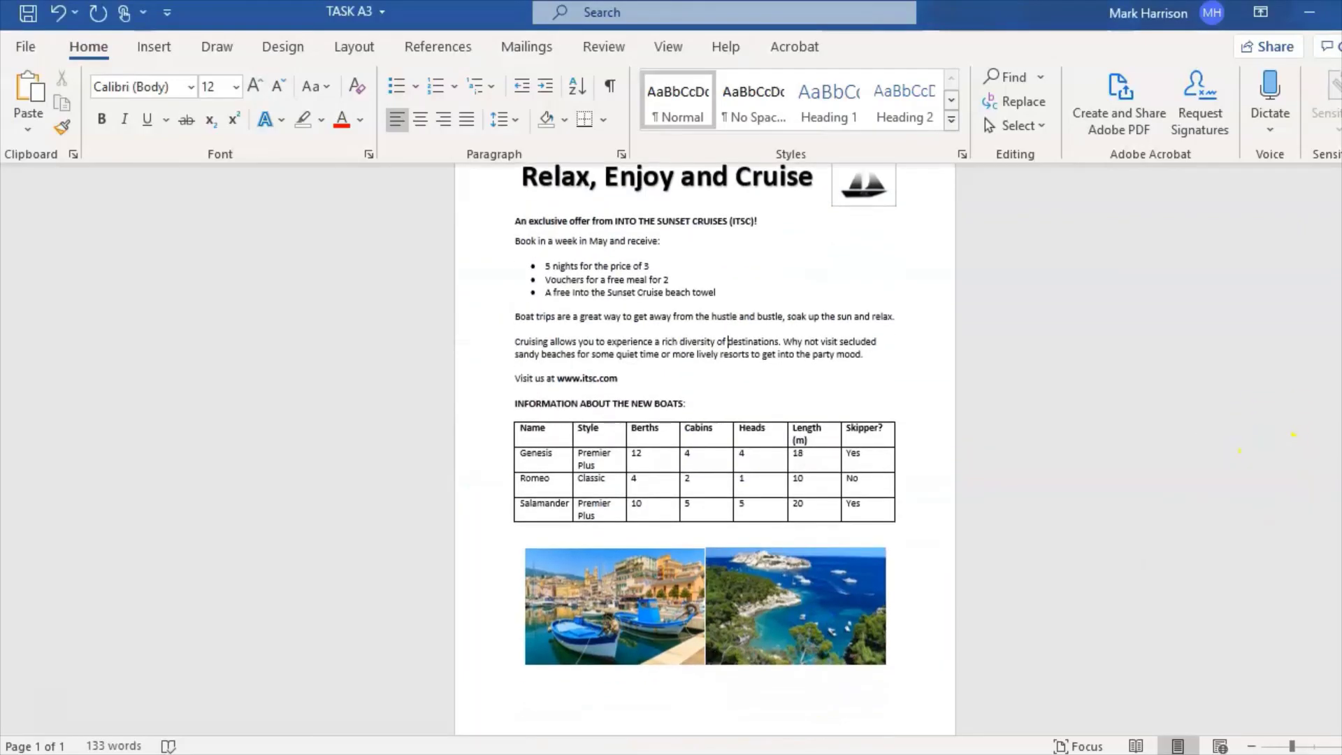
- Save the TASK A3 poster and check the photo layout below the table
click(12, 15)
click(28, 12)
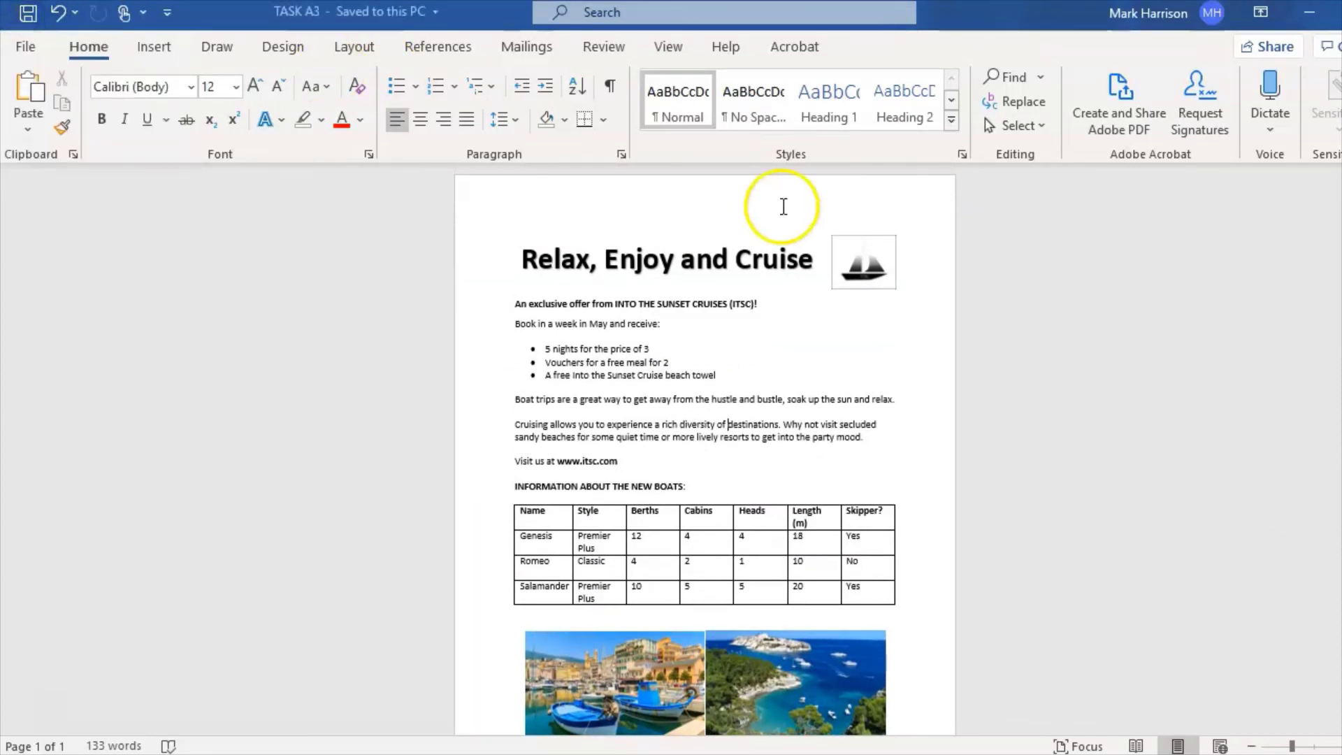
scroll(704, 448, down, 2)
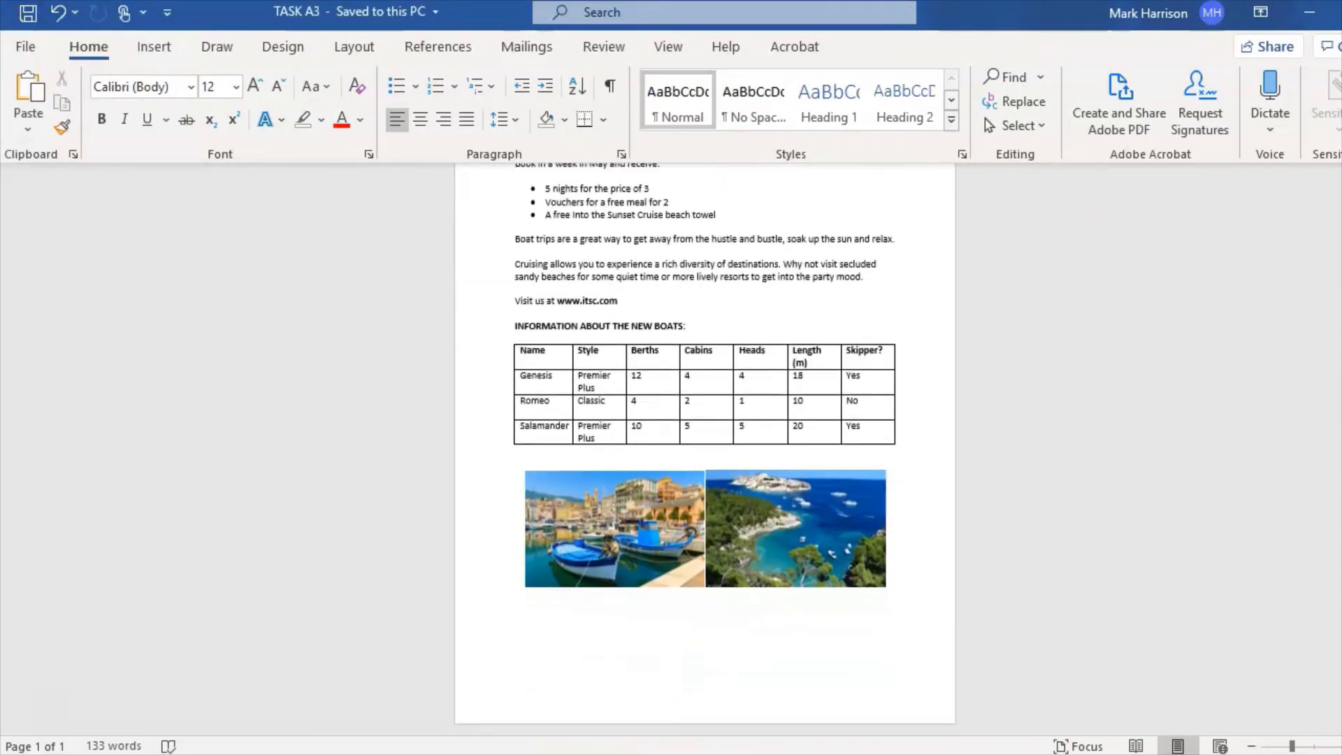
click(662, 696)
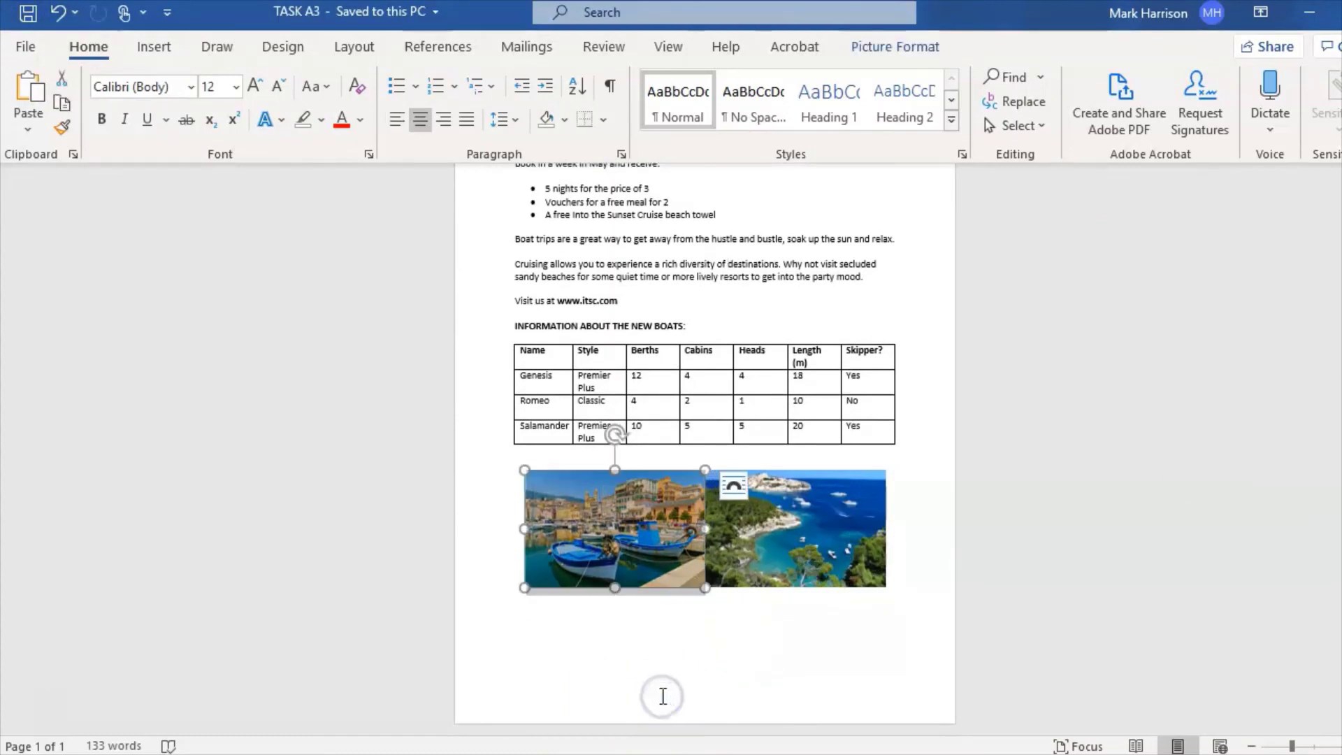
click(954, 582)
scroll(704, 448, up, 3)
click(745, 492)
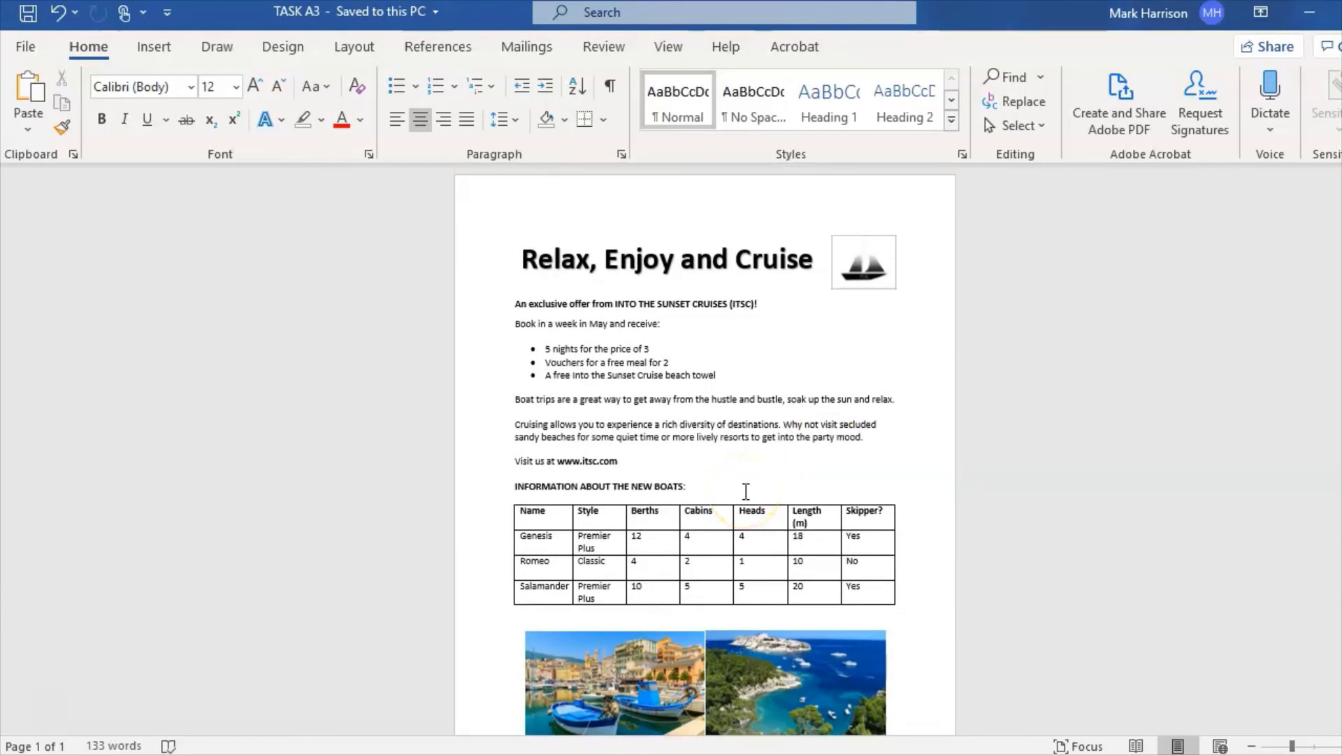